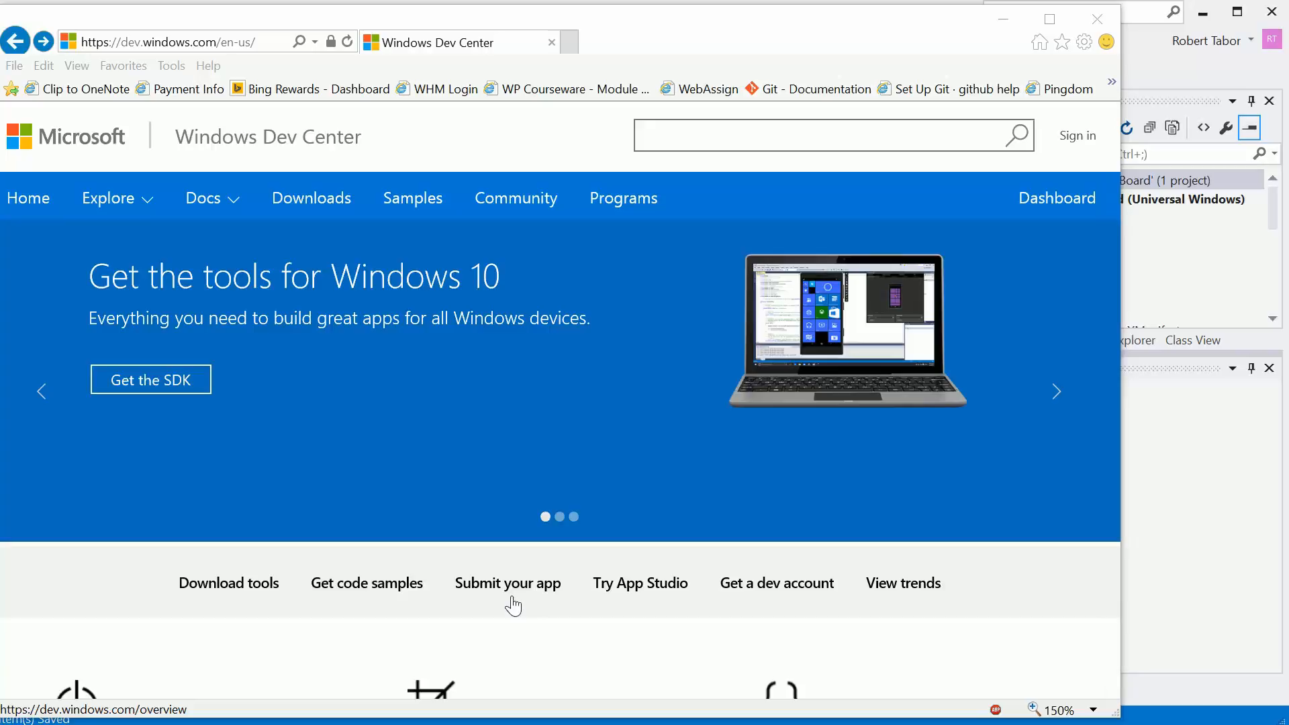
Step: Open the Dev Center dashboard for submitting an app and accept the App Developer Agreement
scroll(512, 489, down, 6)
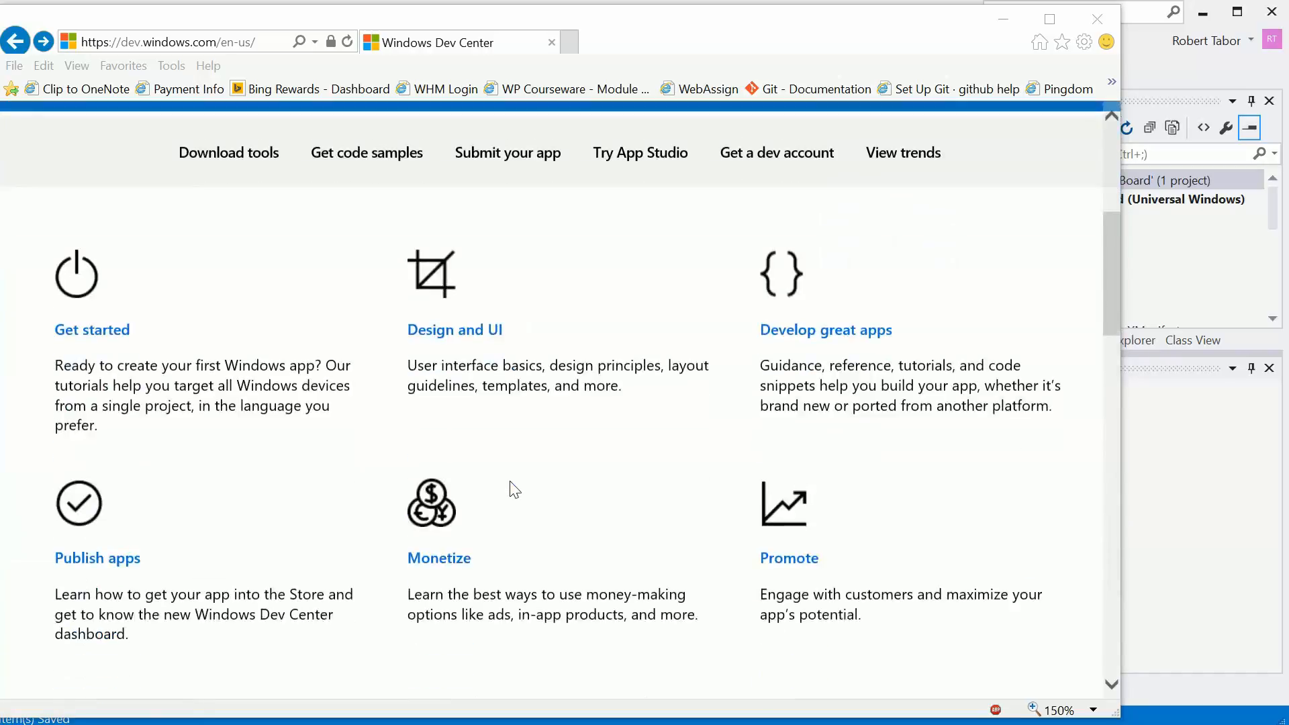
scroll(512, 483, up, 6)
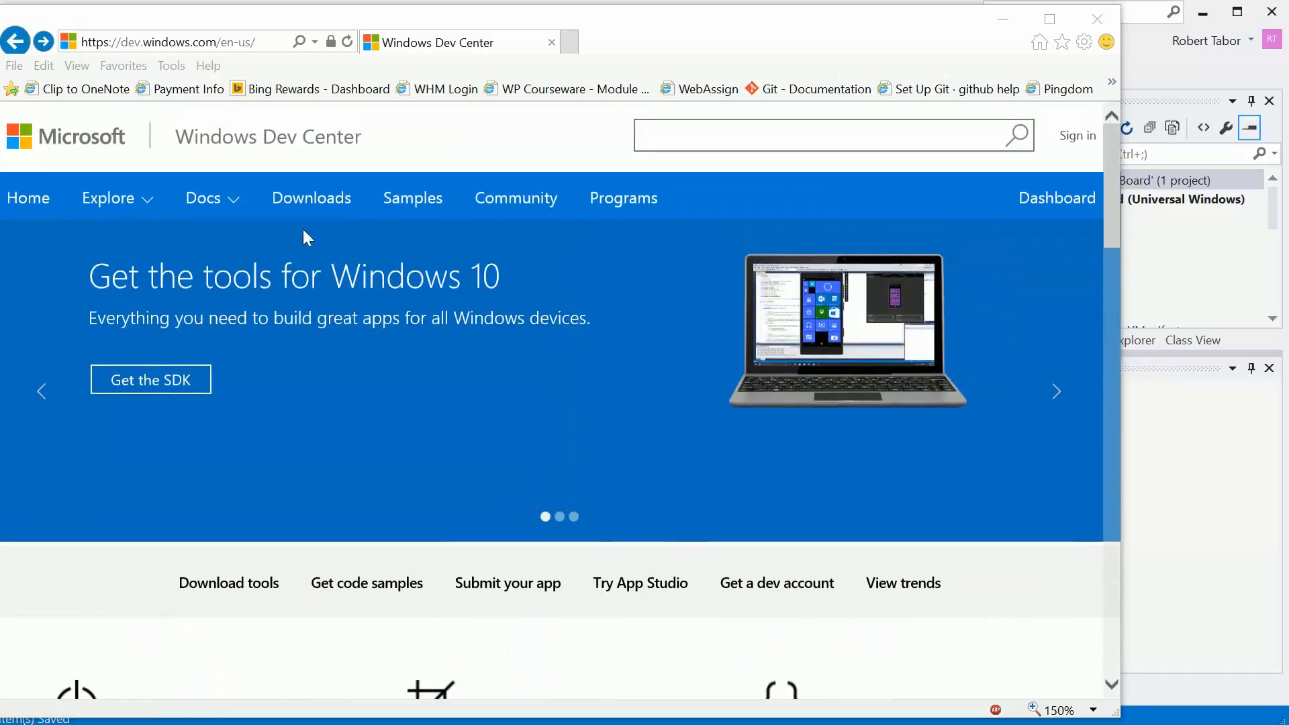
click(483, 596)
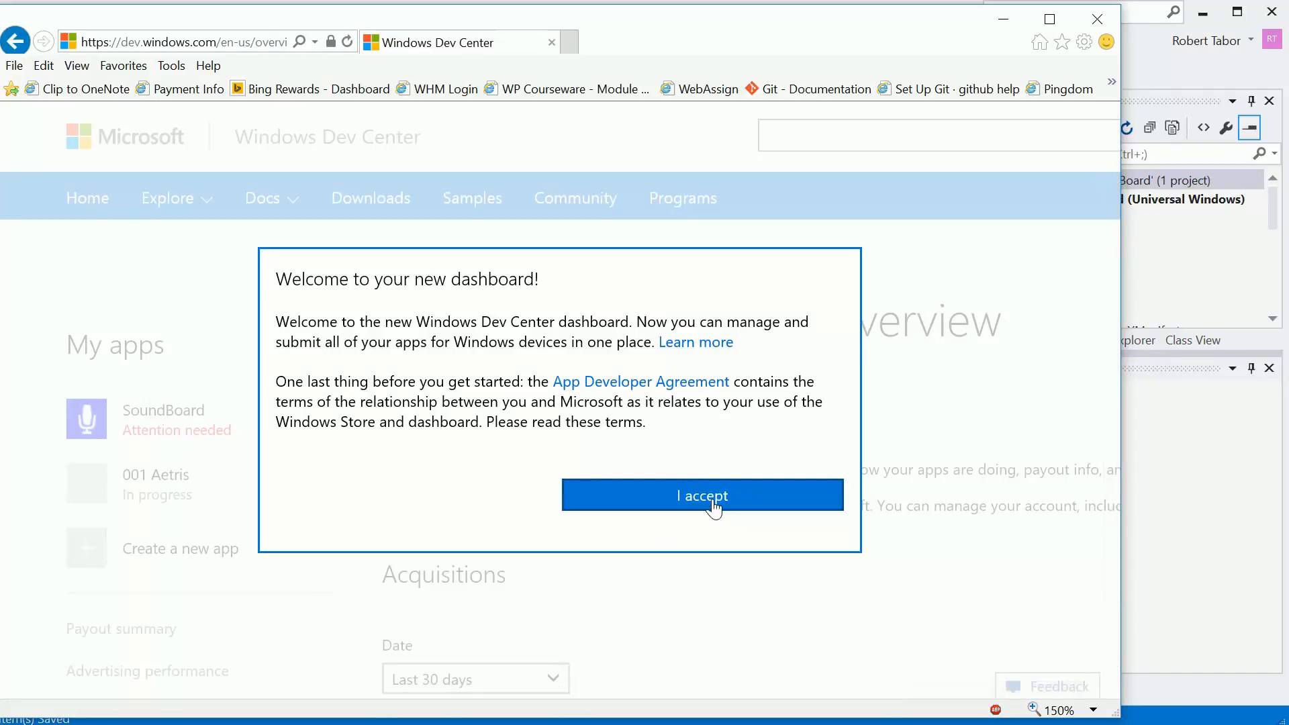
click(713, 509)
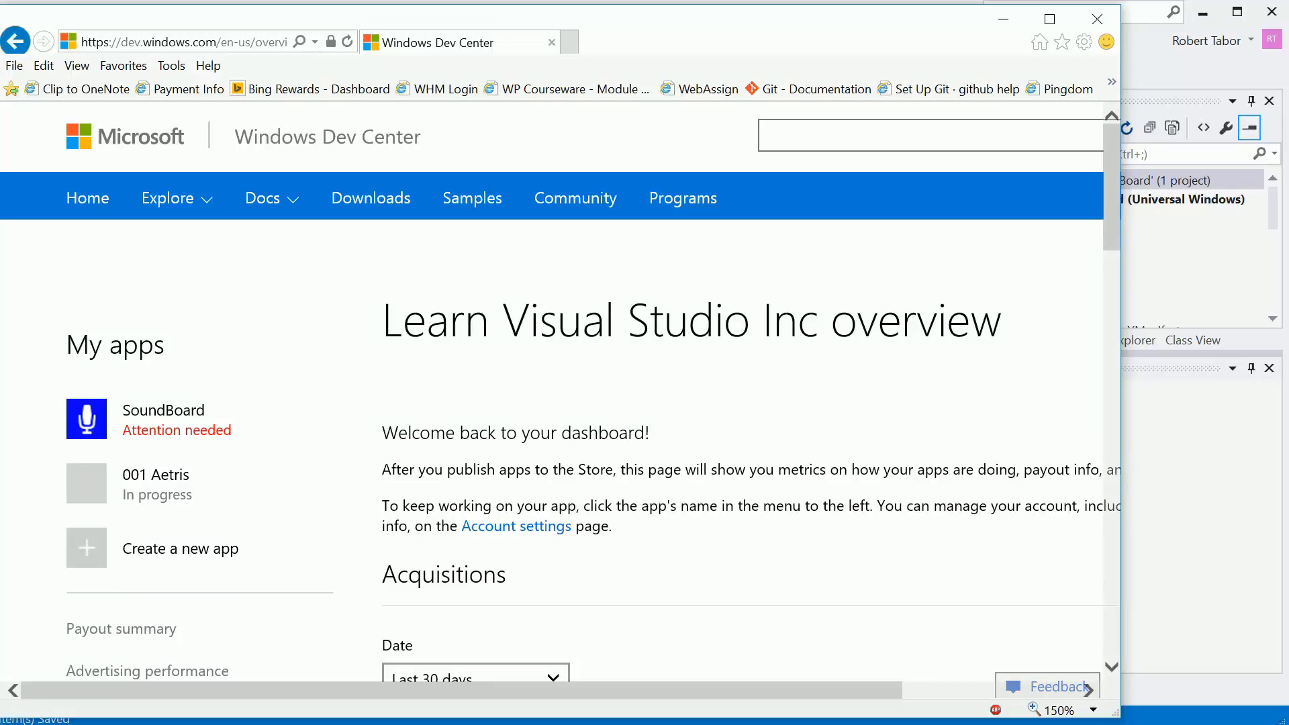
Step: Start creating a new app from the dashboard and sign in with the account password
scroll(772, 506, down, 1)
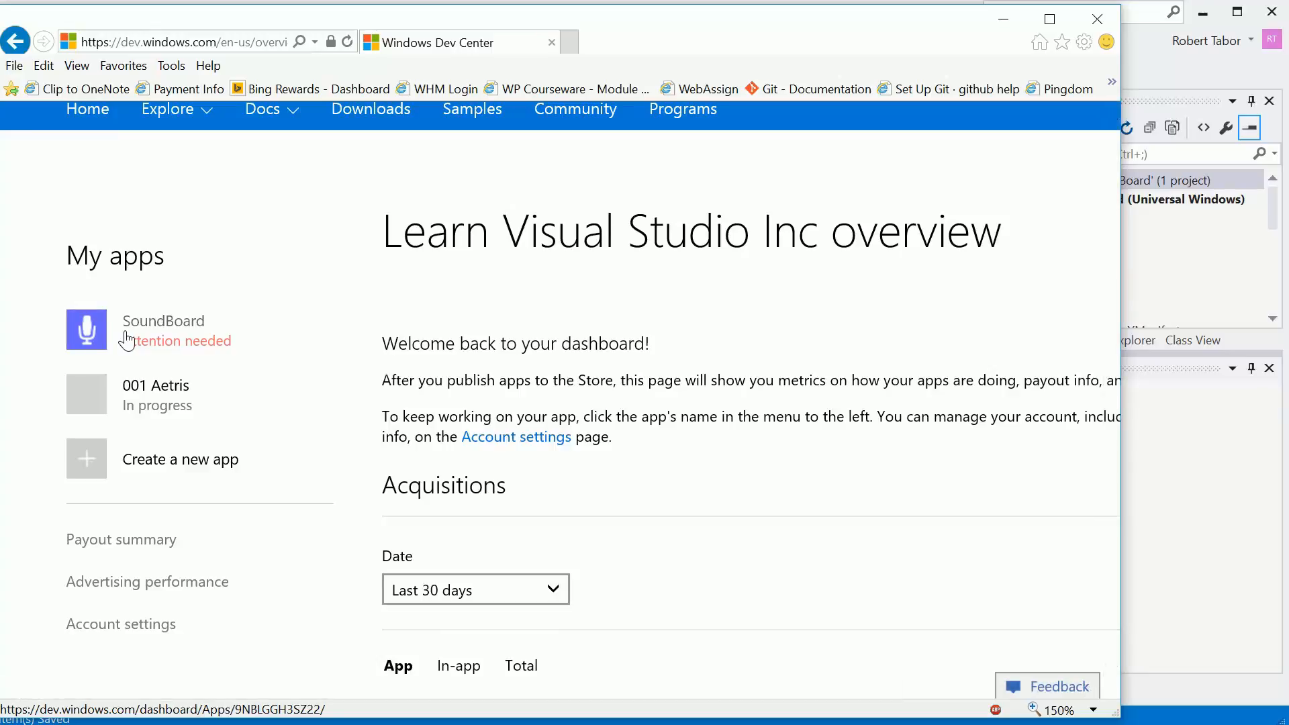
scroll(757, 415, down, 2)
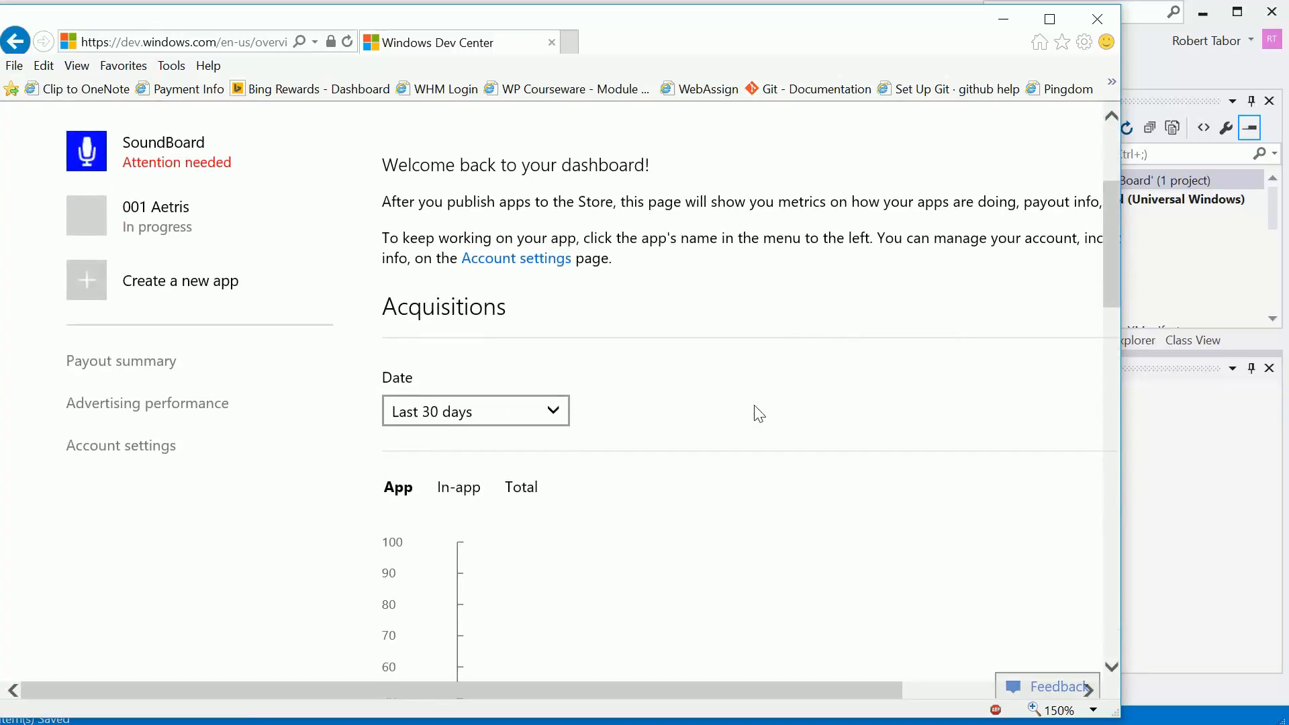
scroll(758, 413, up, 3)
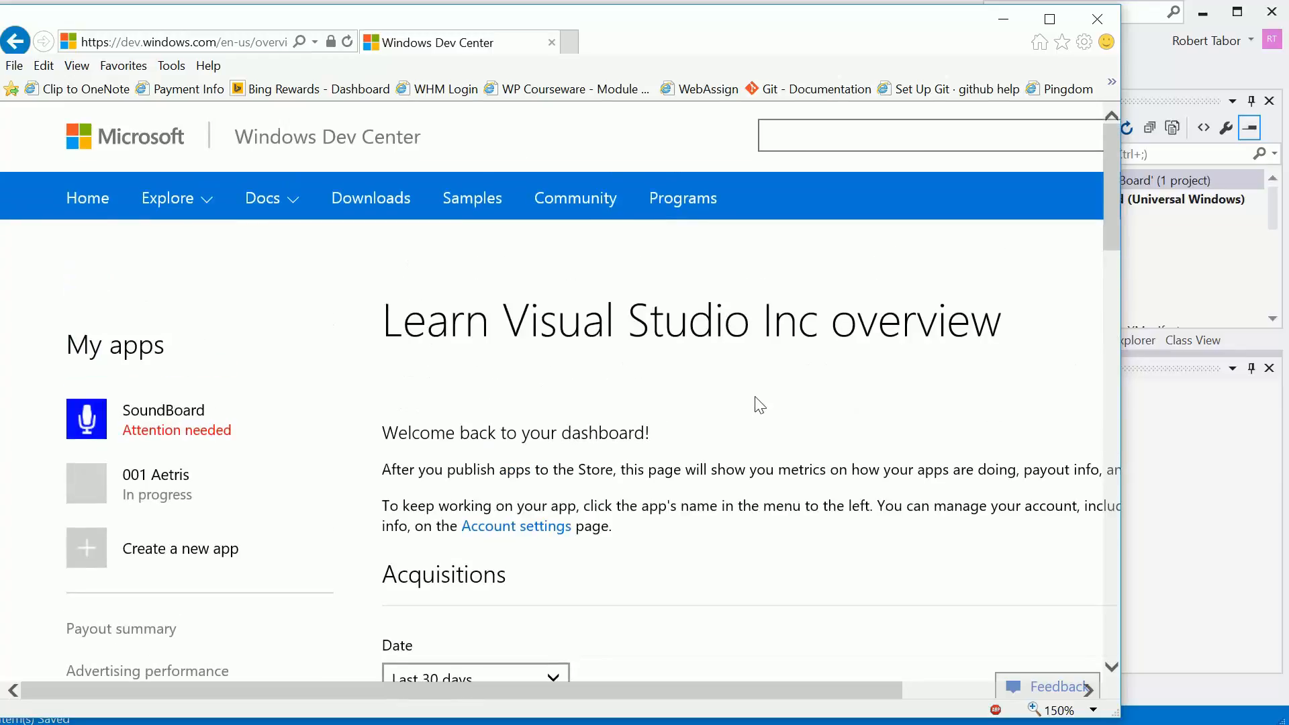
click(222, 557)
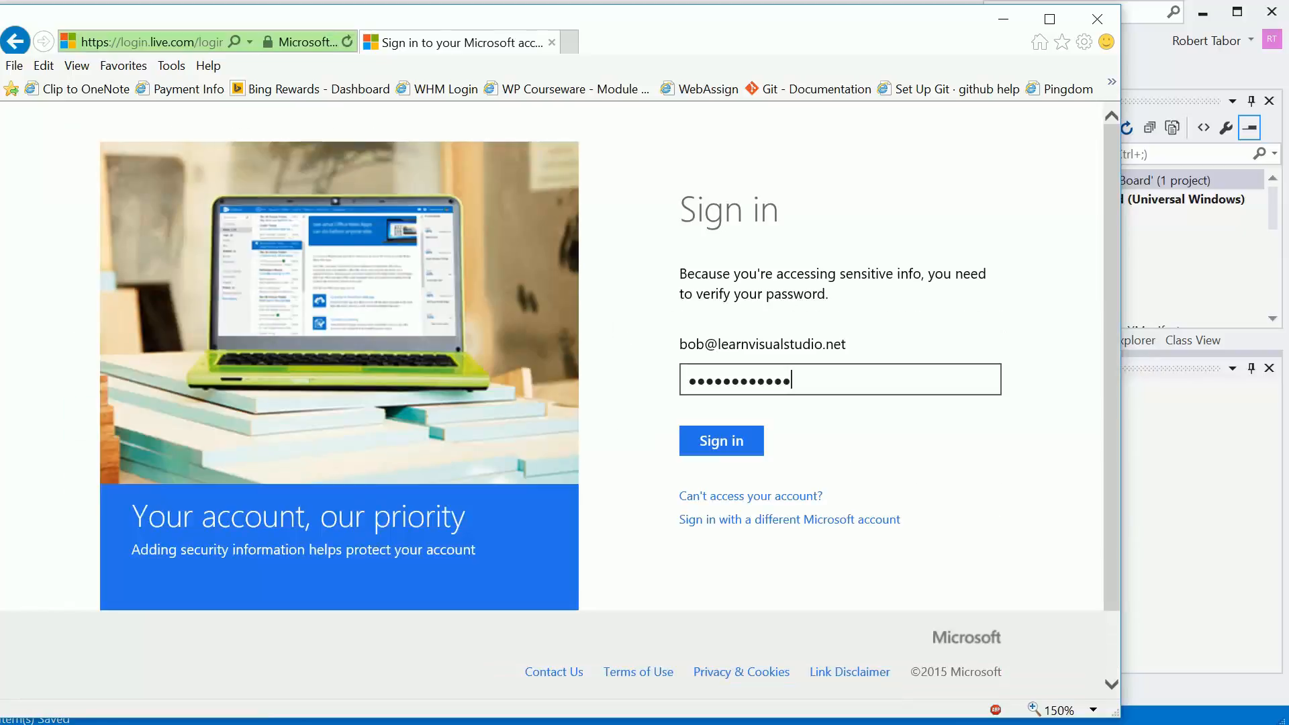
click(717, 441)
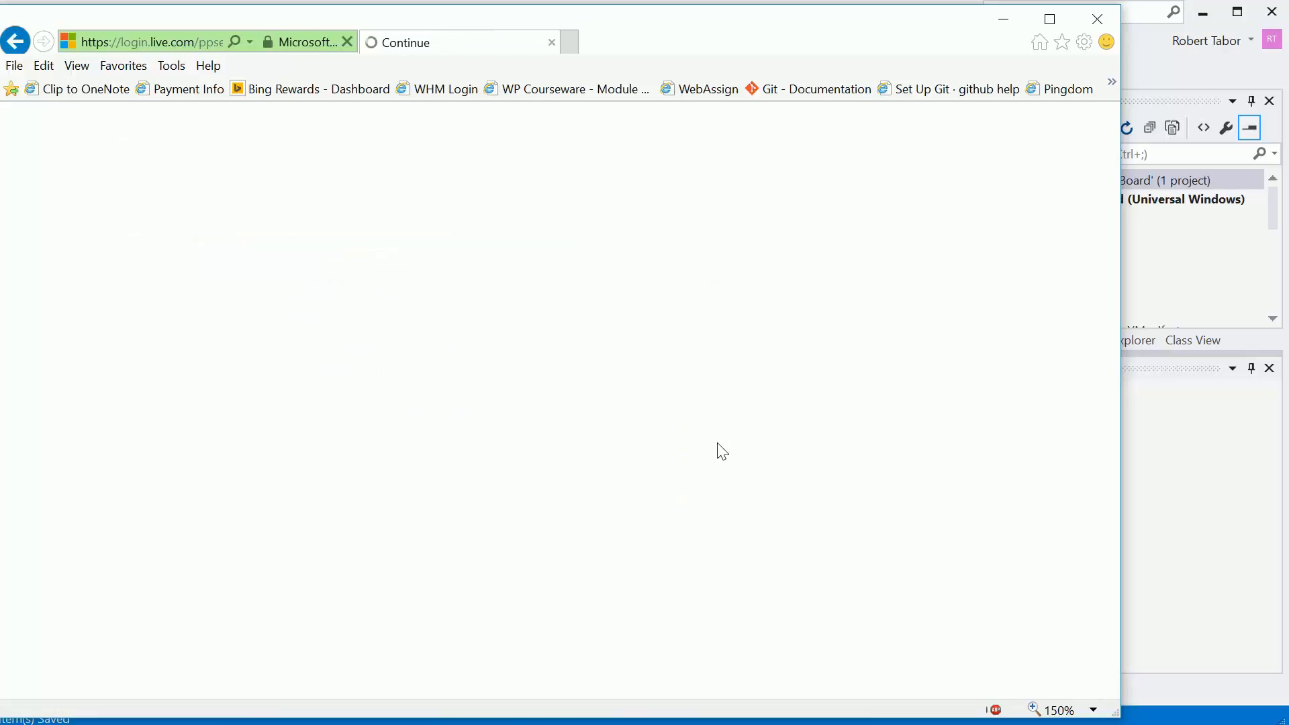
Step: Reserve the app name UWP SoundBoard and start its submission
text(UWP SoundBoard)
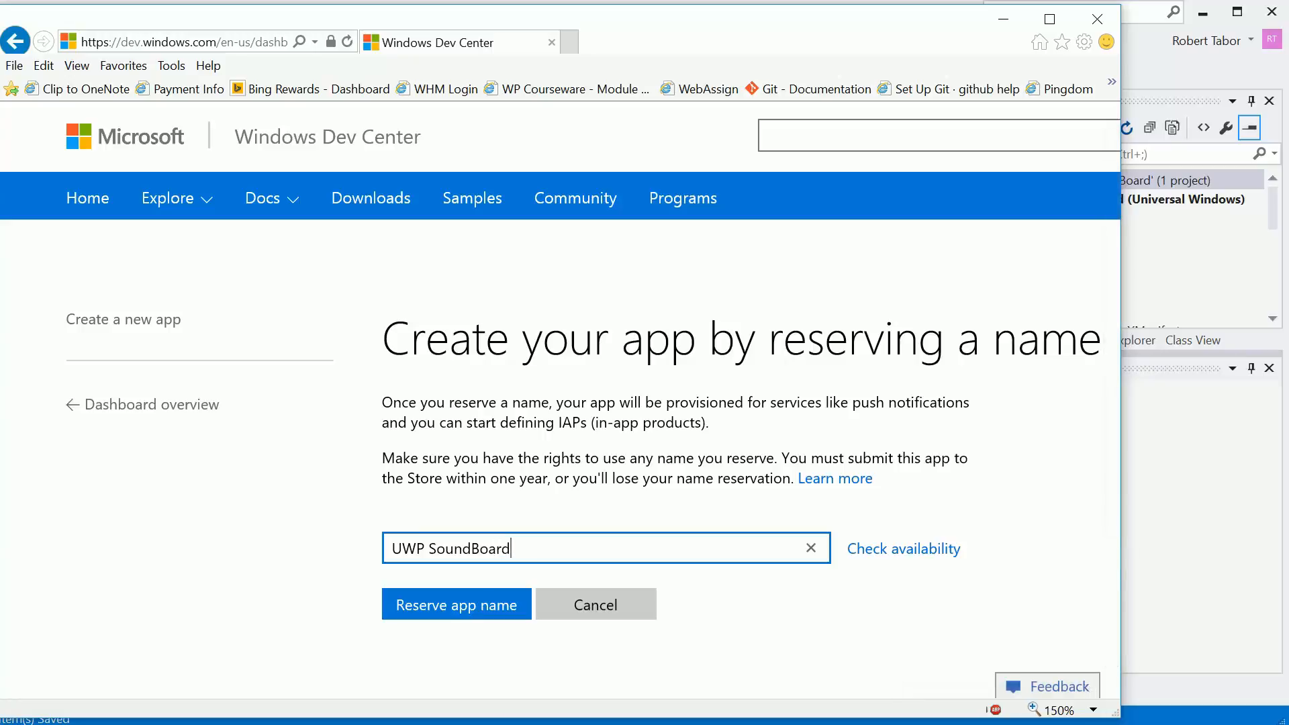
click(461, 603)
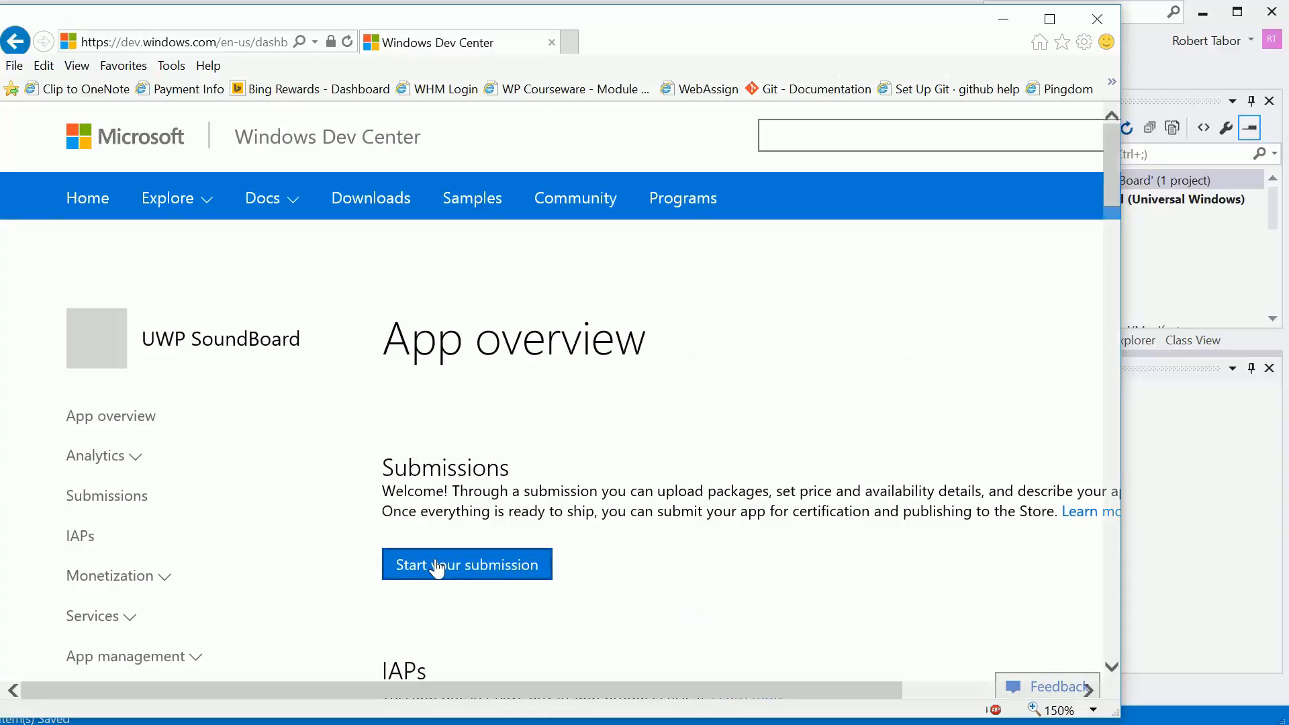
scroll(629, 536, down, 5)
scroll(631, 539, up, 1)
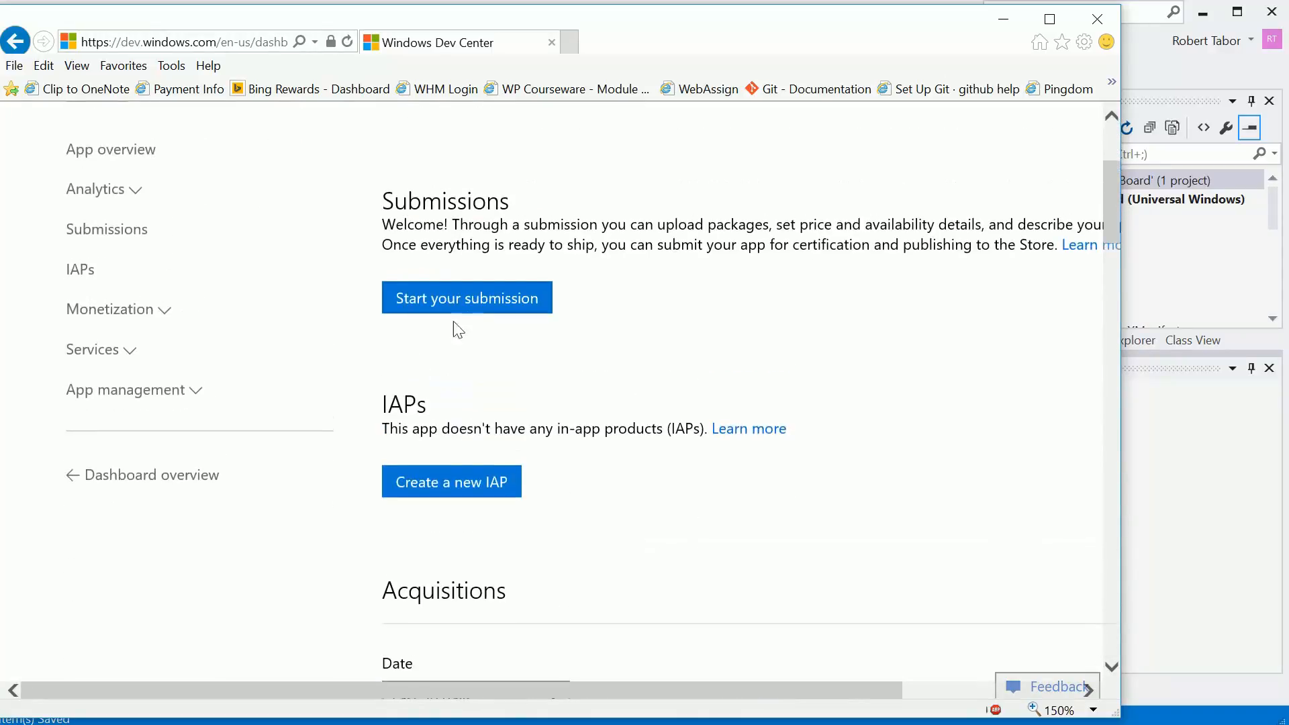
click(463, 302)
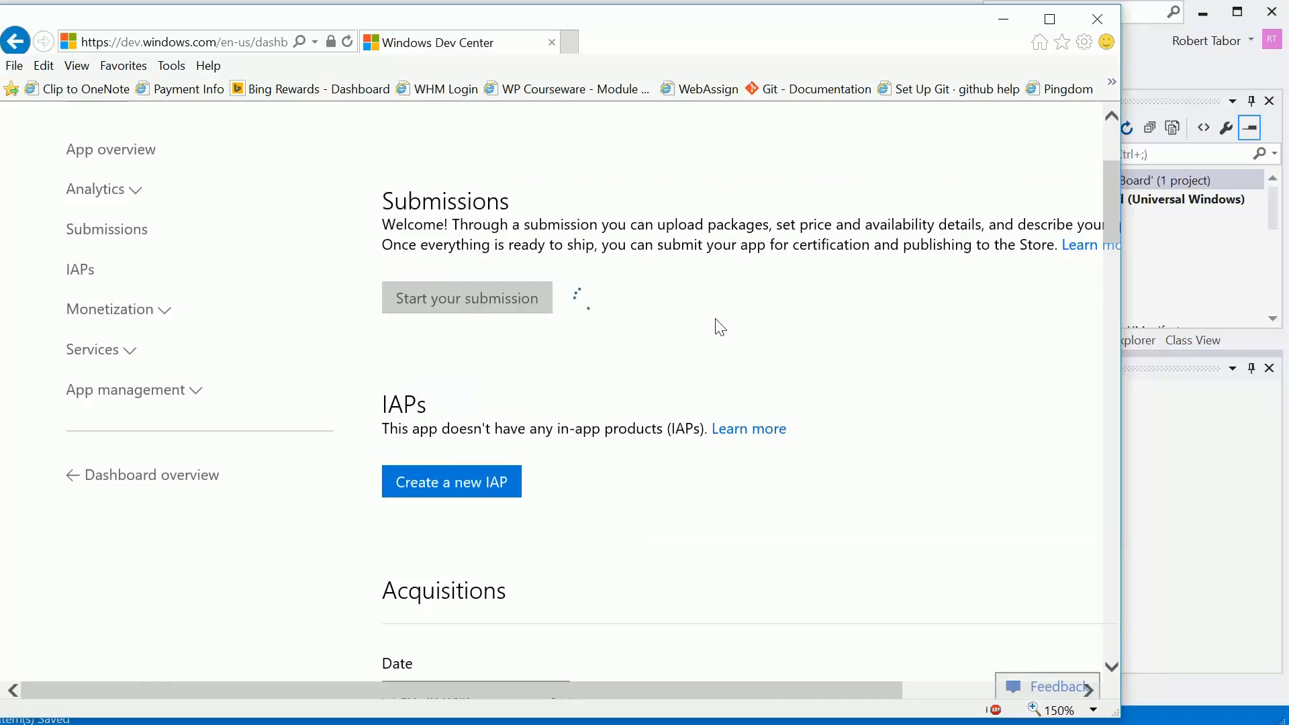
Step: Widen the browser window and set the page zoom to 100% to fit the Submission 1 page
drag(1120, 338, 1246, 353)
scroll(783, 385, down, 1)
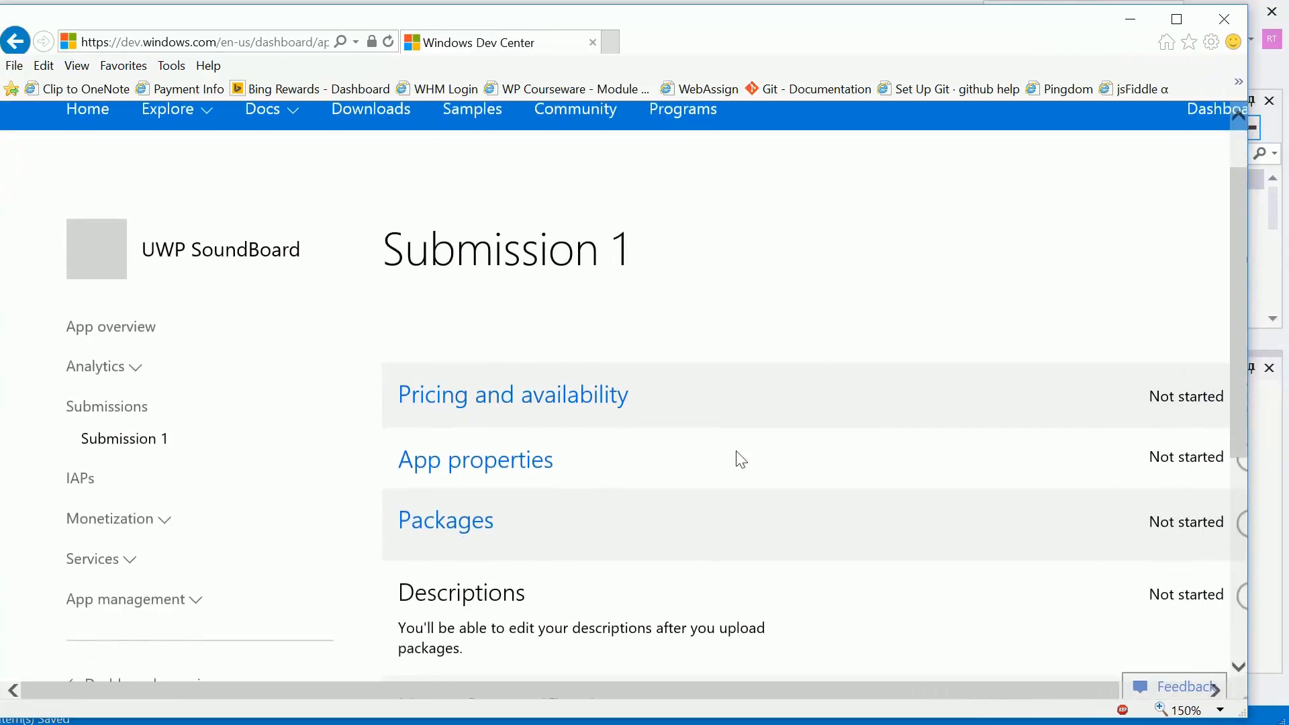
drag(564, 686, 672, 698)
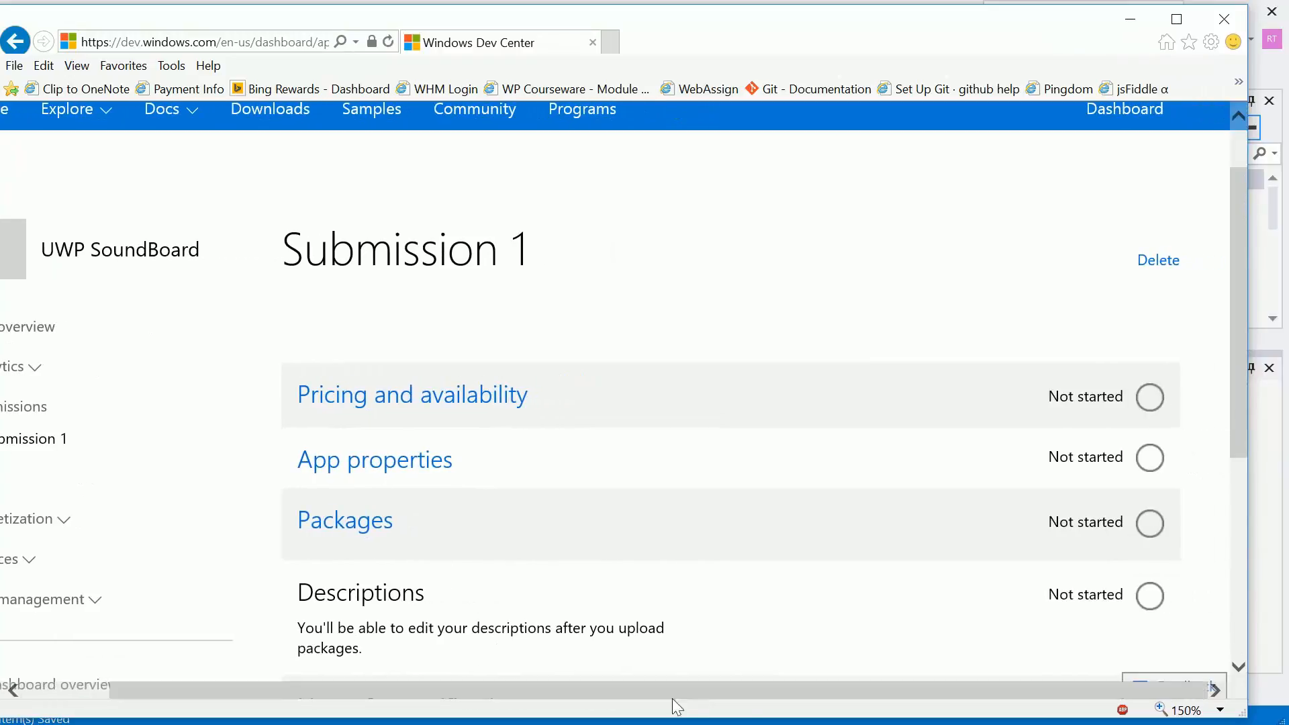
click(1188, 710)
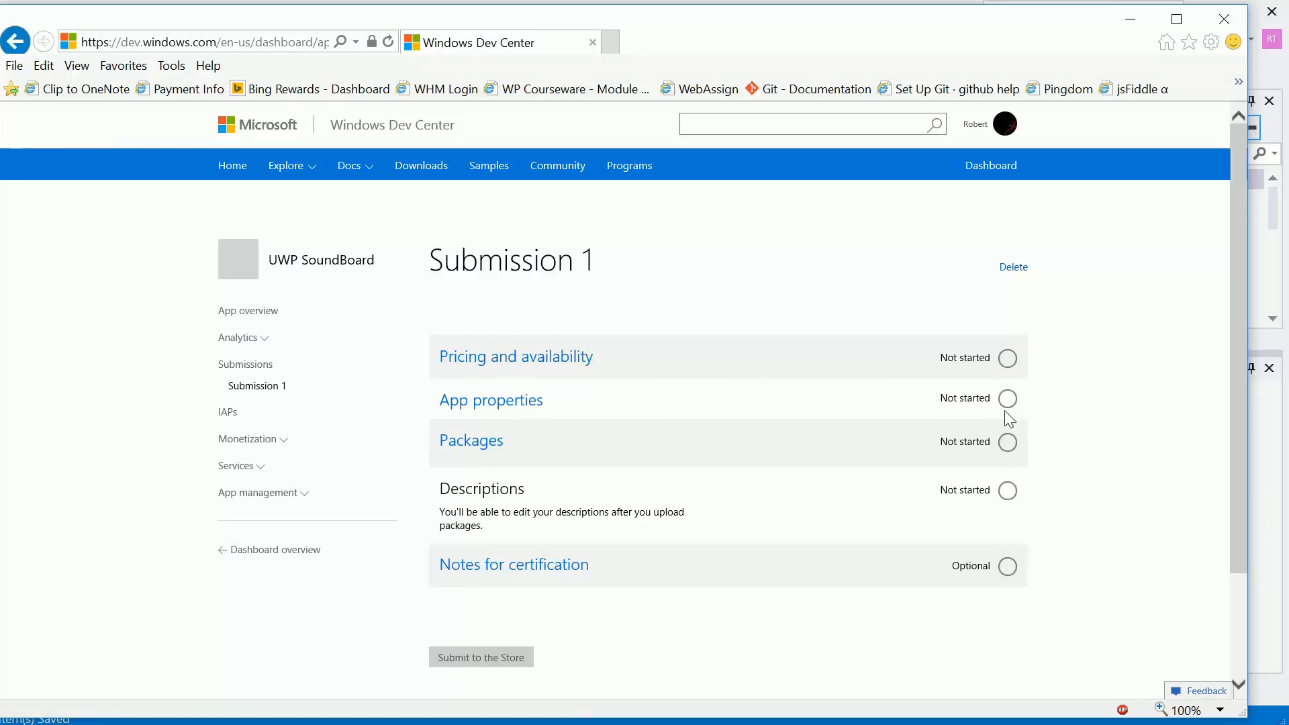
Step: Open the submission's Pricing and availability section and set the base price to Free
click(549, 365)
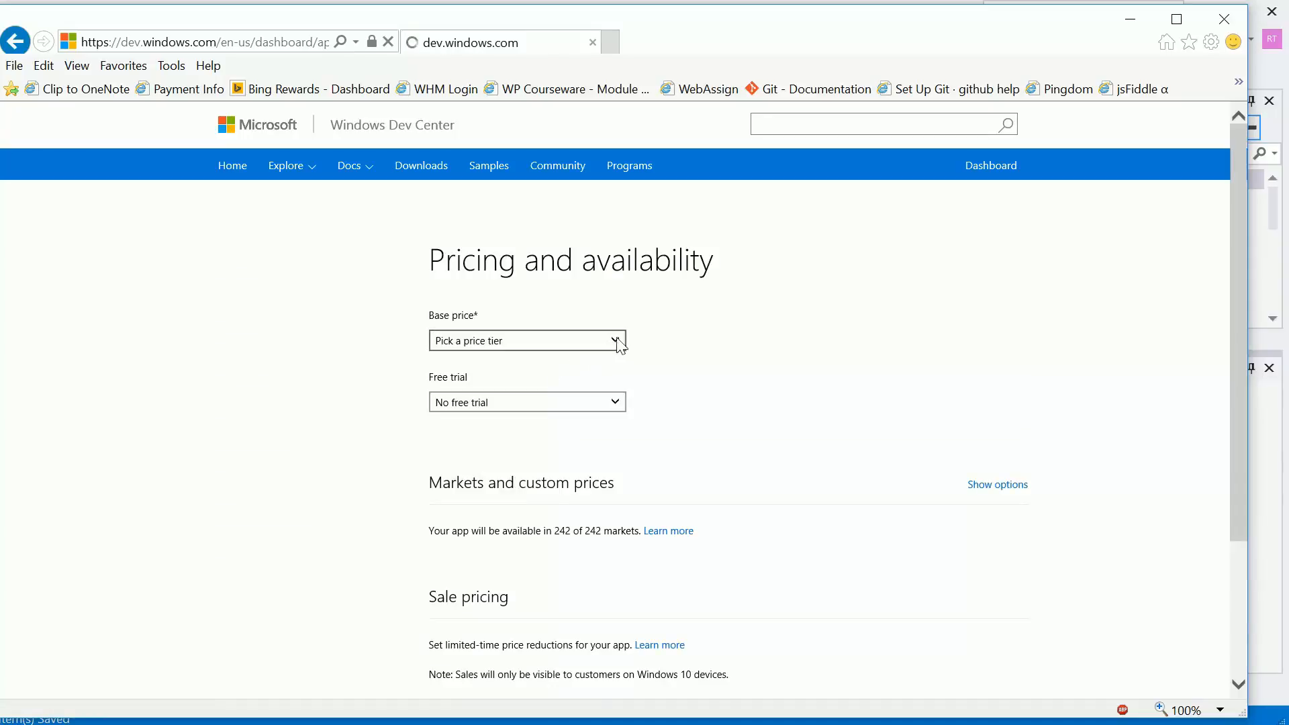
click(616, 341)
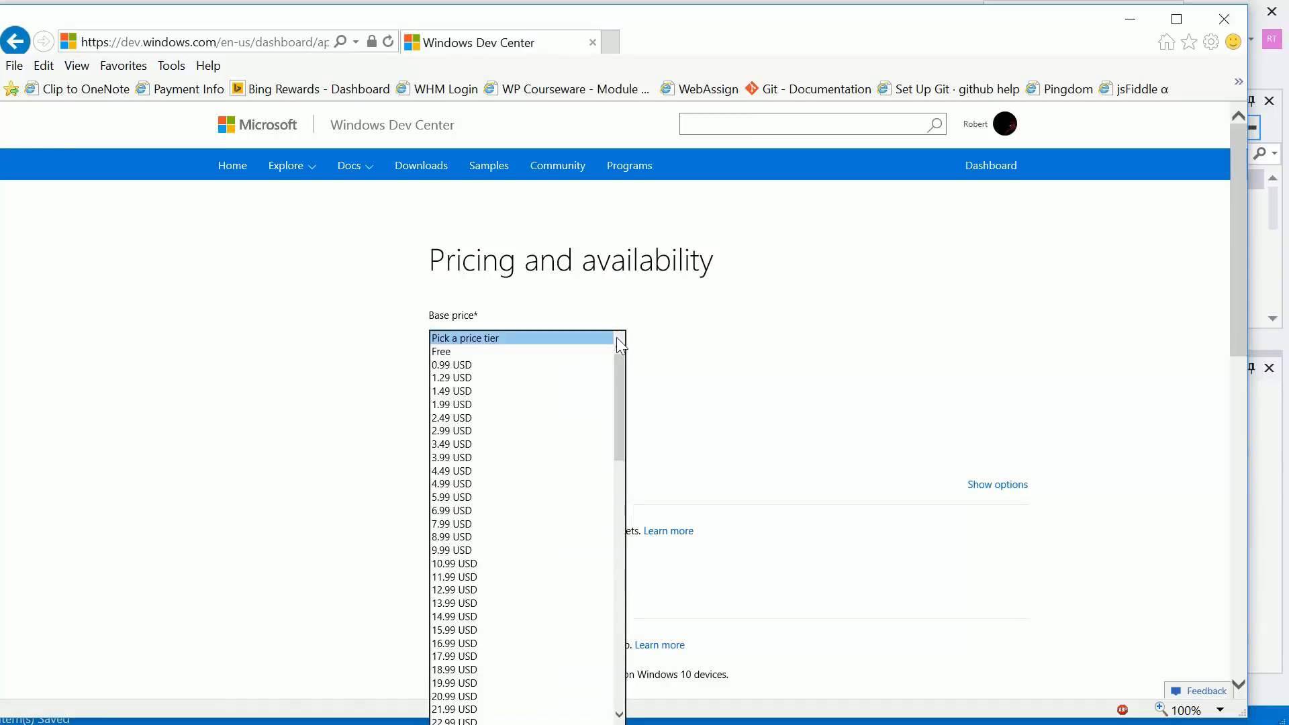
click(576, 352)
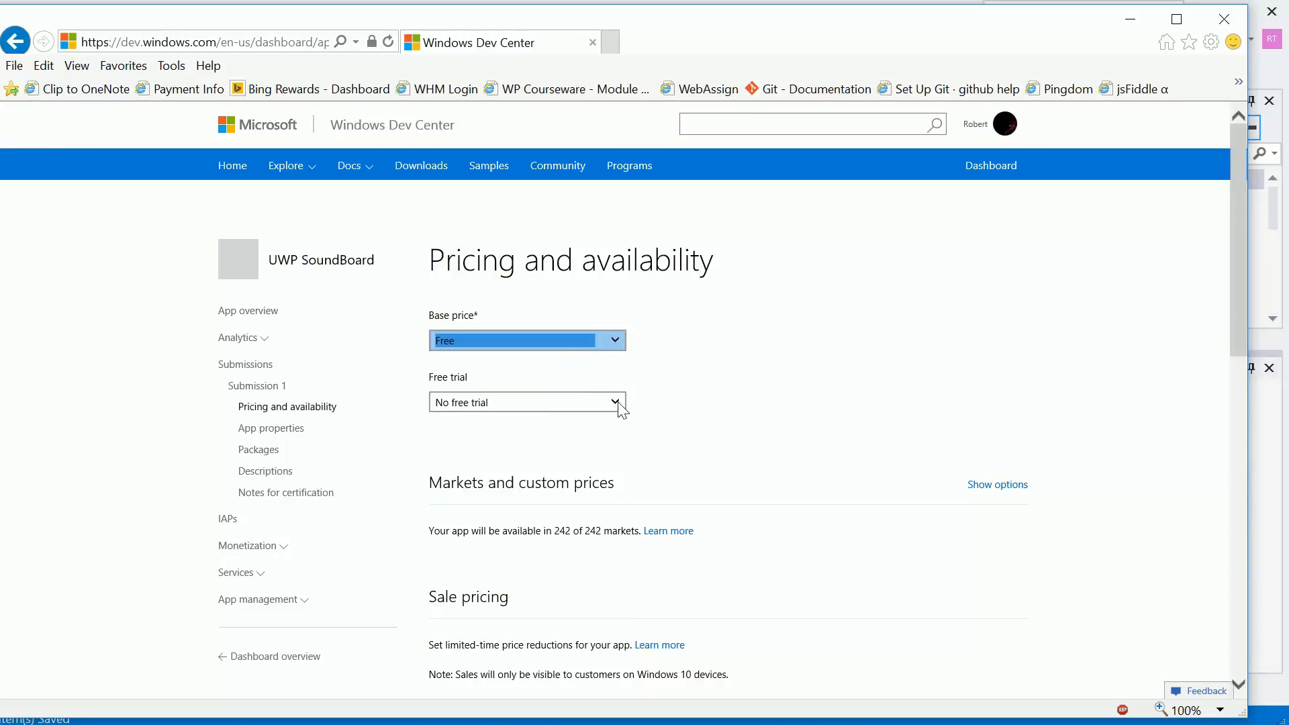
Step: Look through the available base price tiers and free trial durations without changing either selection
click(616, 341)
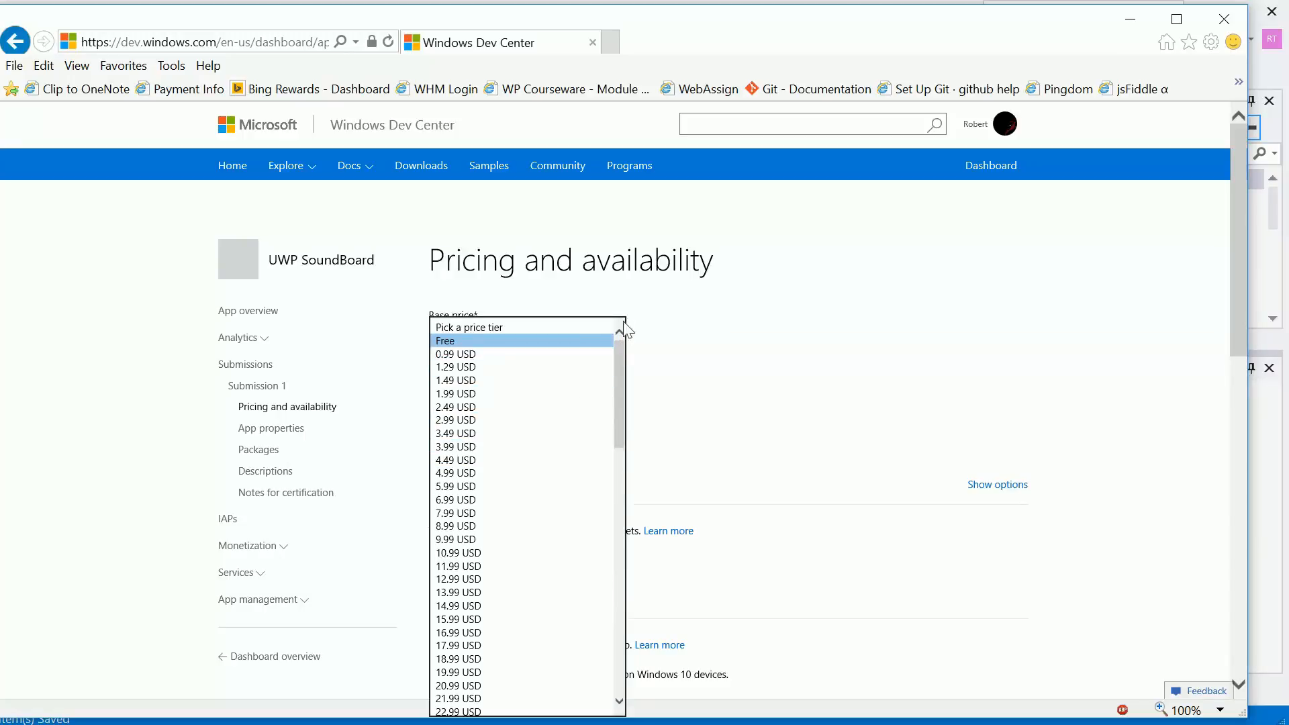
click(684, 343)
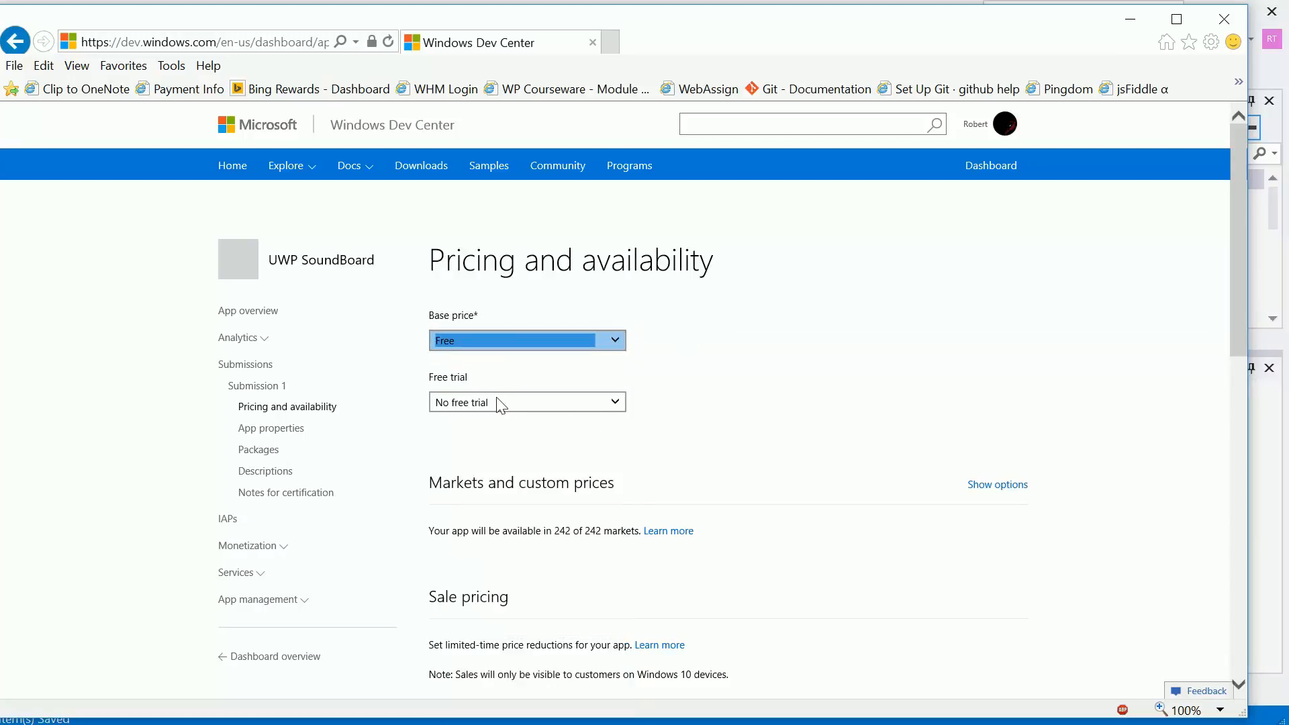
click(616, 403)
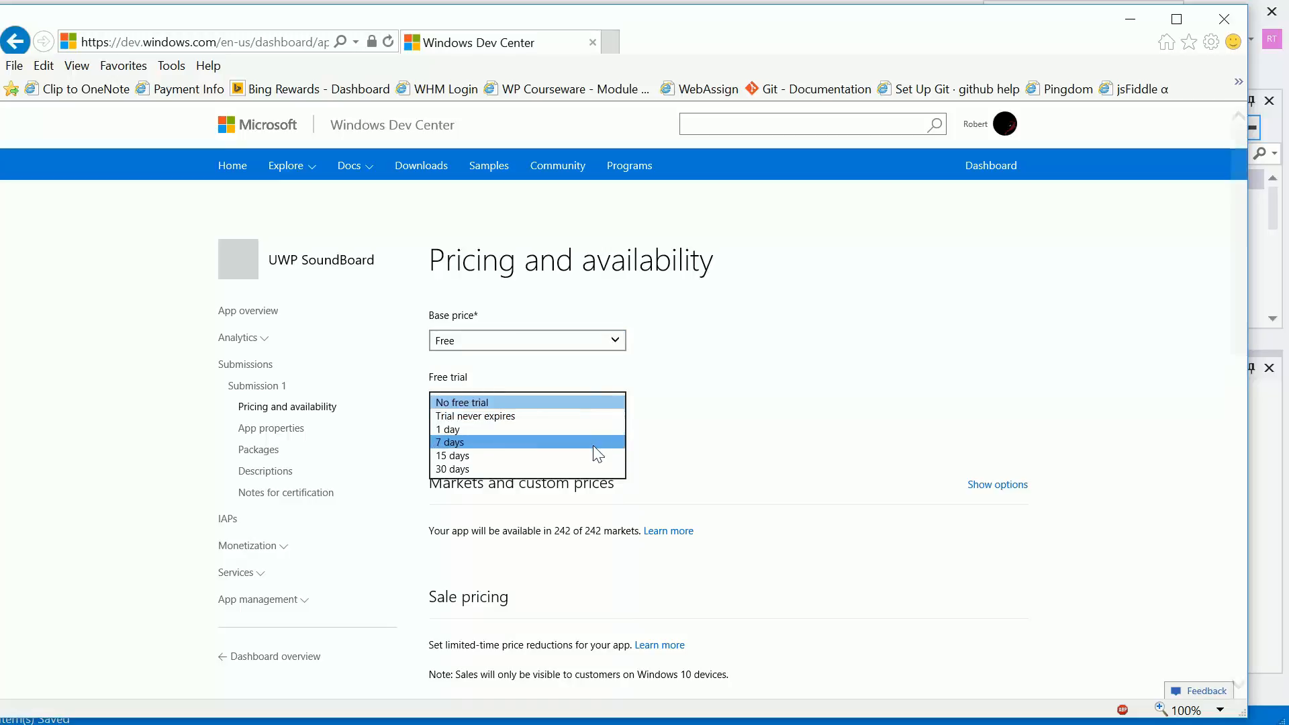
click(746, 467)
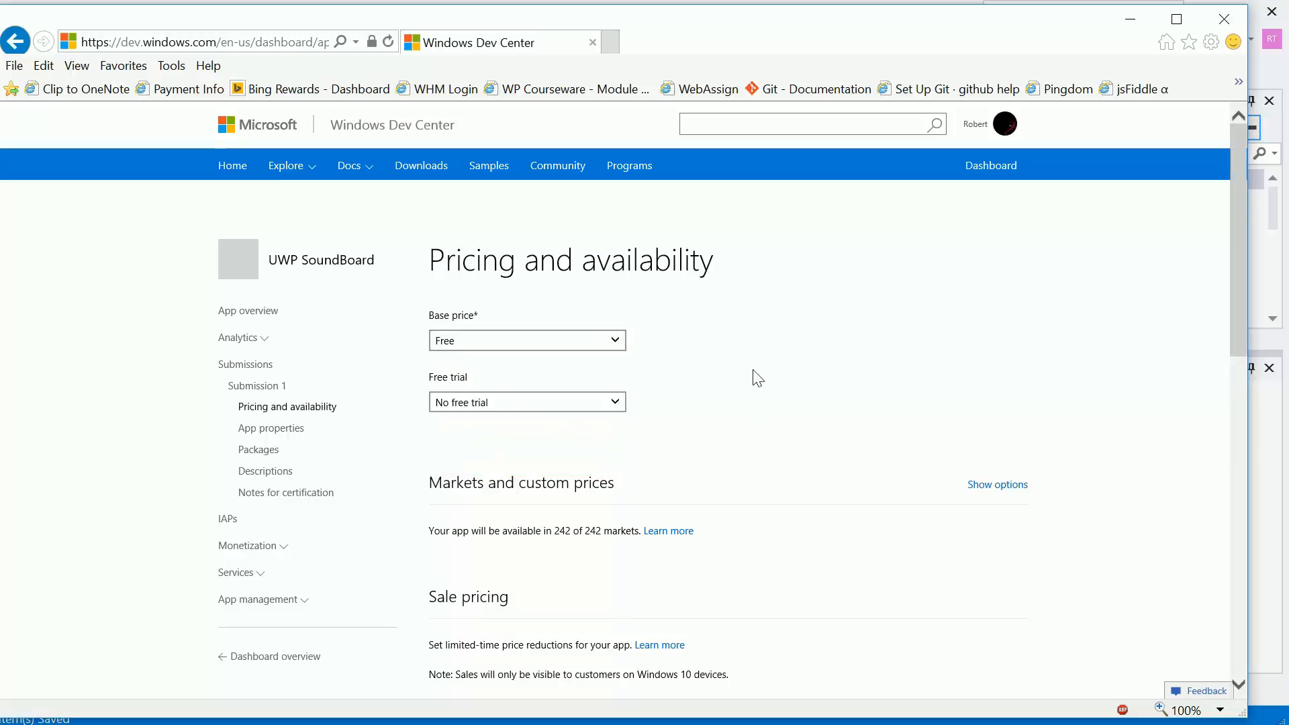
Step: Review the remaining pricing and availability settings, including the Windows 10 device family options, and save the section
scroll(753, 374, down, 1)
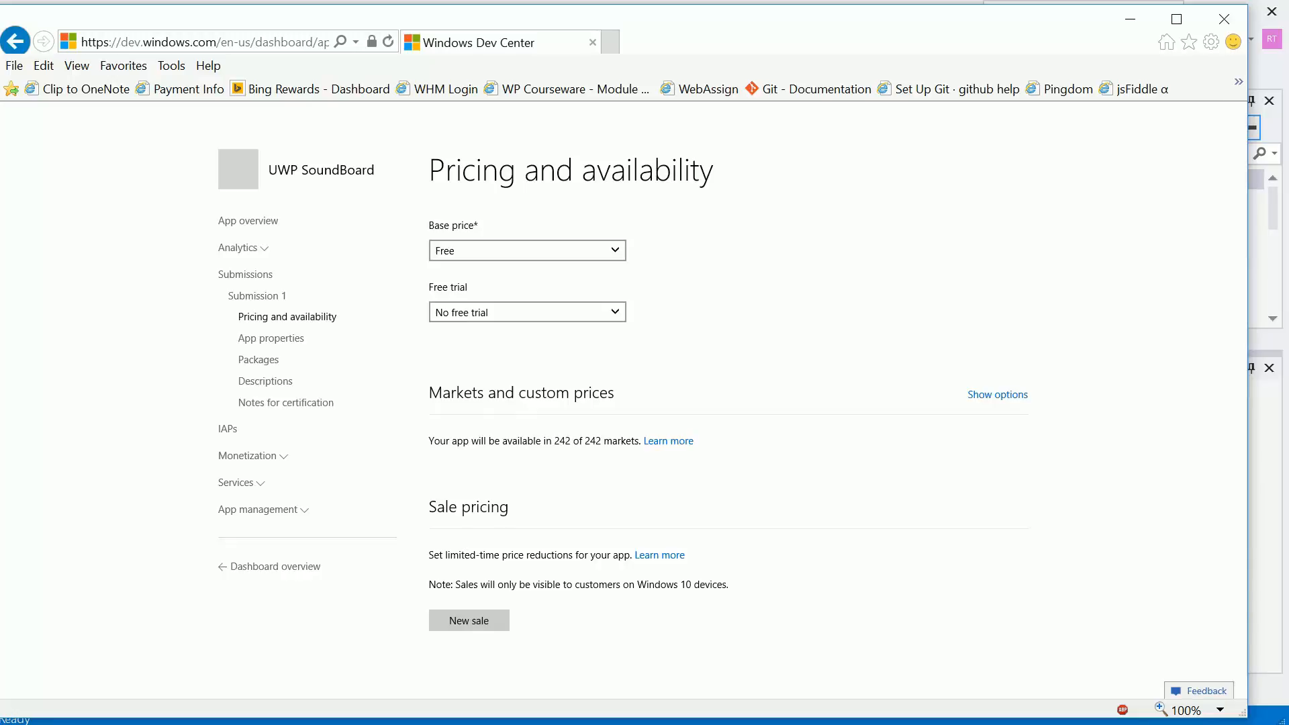
scroll(728, 402, down, 4)
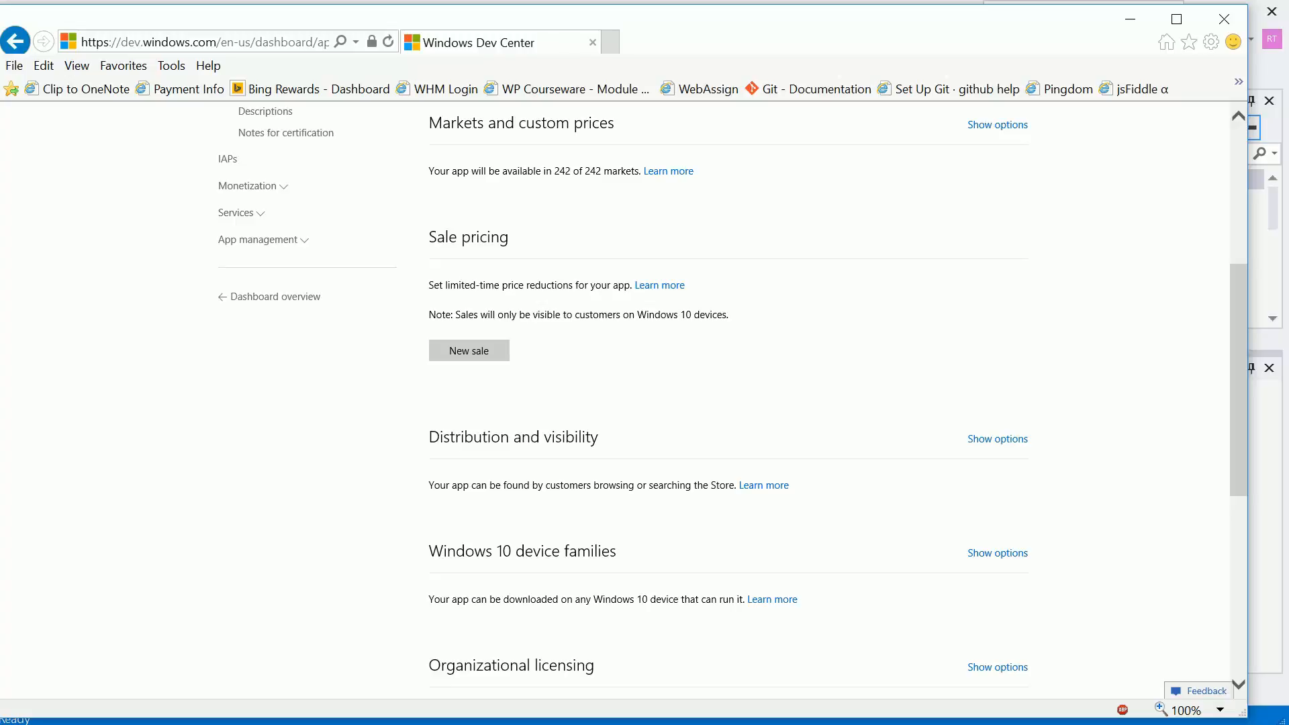
scroll(615, 296, down, 4)
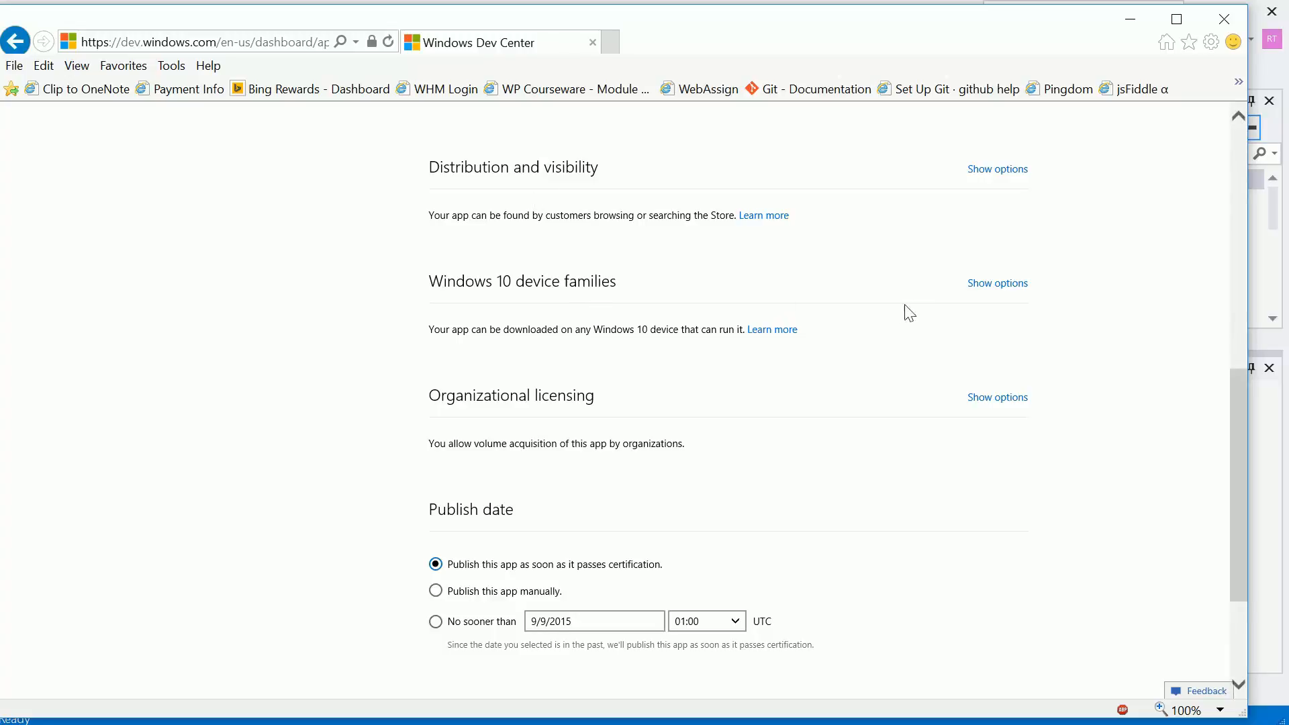
click(984, 285)
scroll(1024, 360, down, 1)
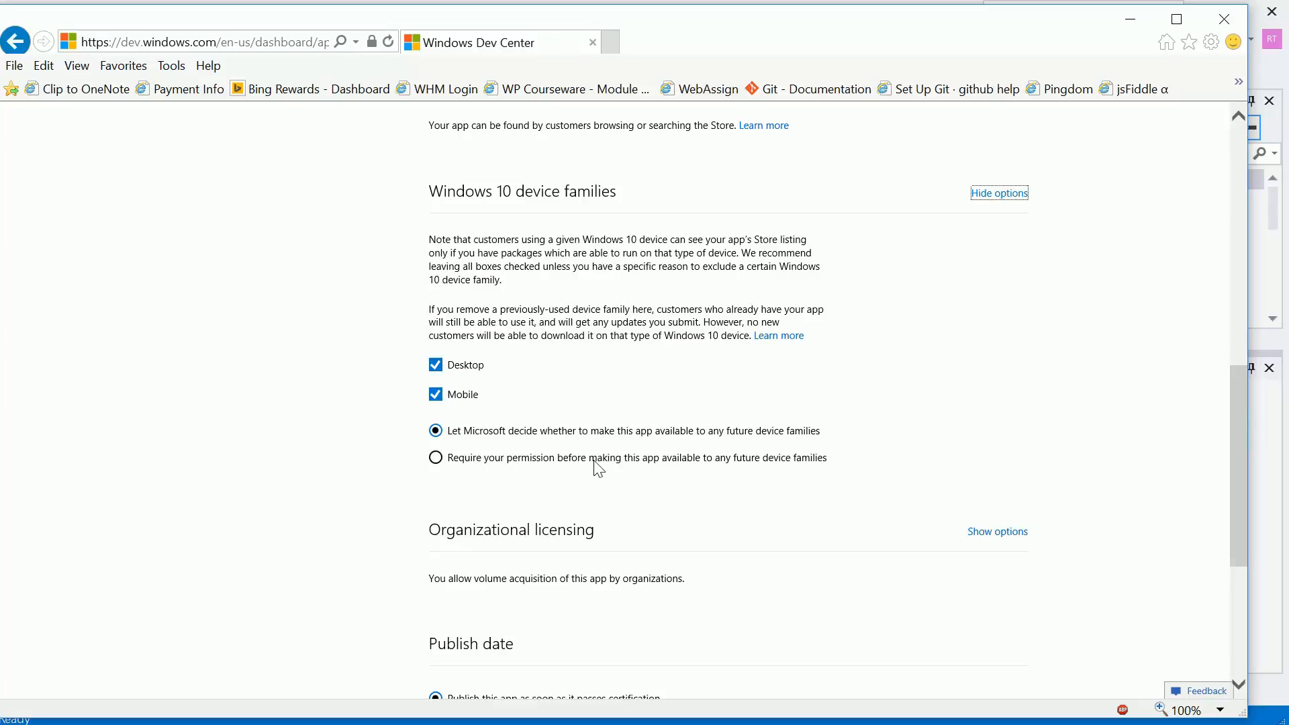
scroll(844, 372, down, 4)
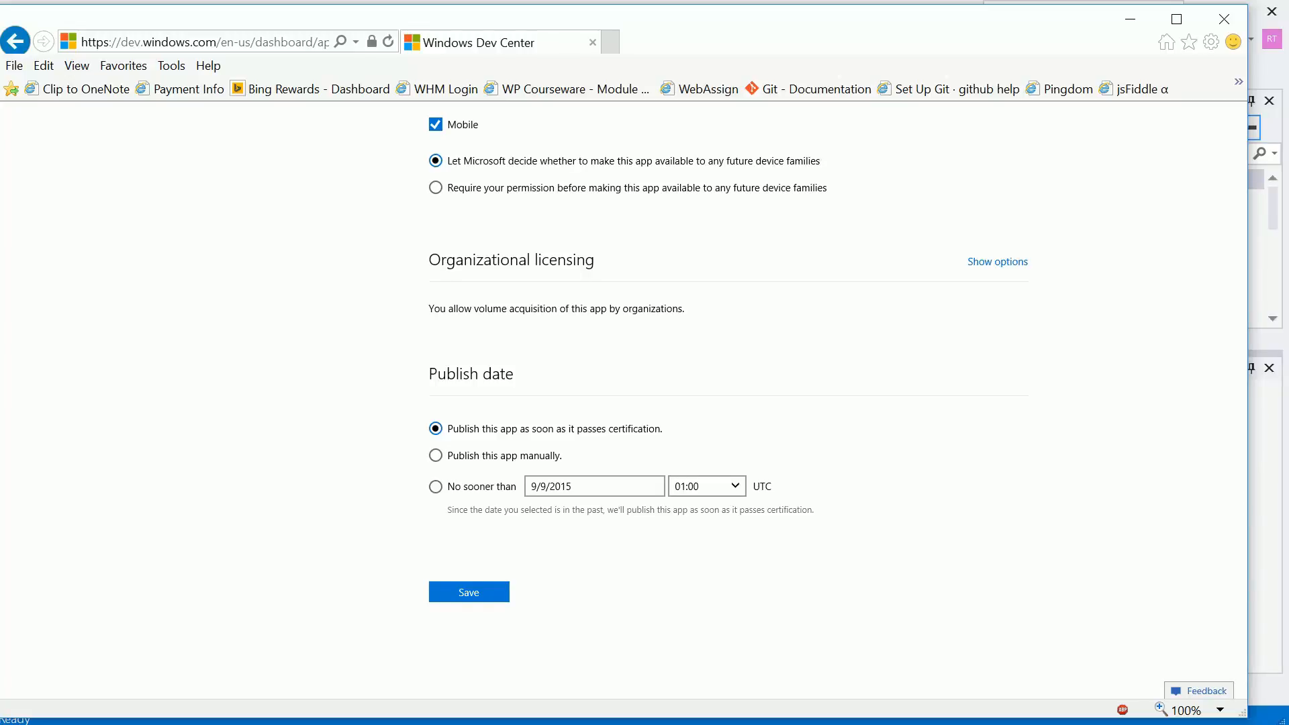
scroll(578, 282, down, 1)
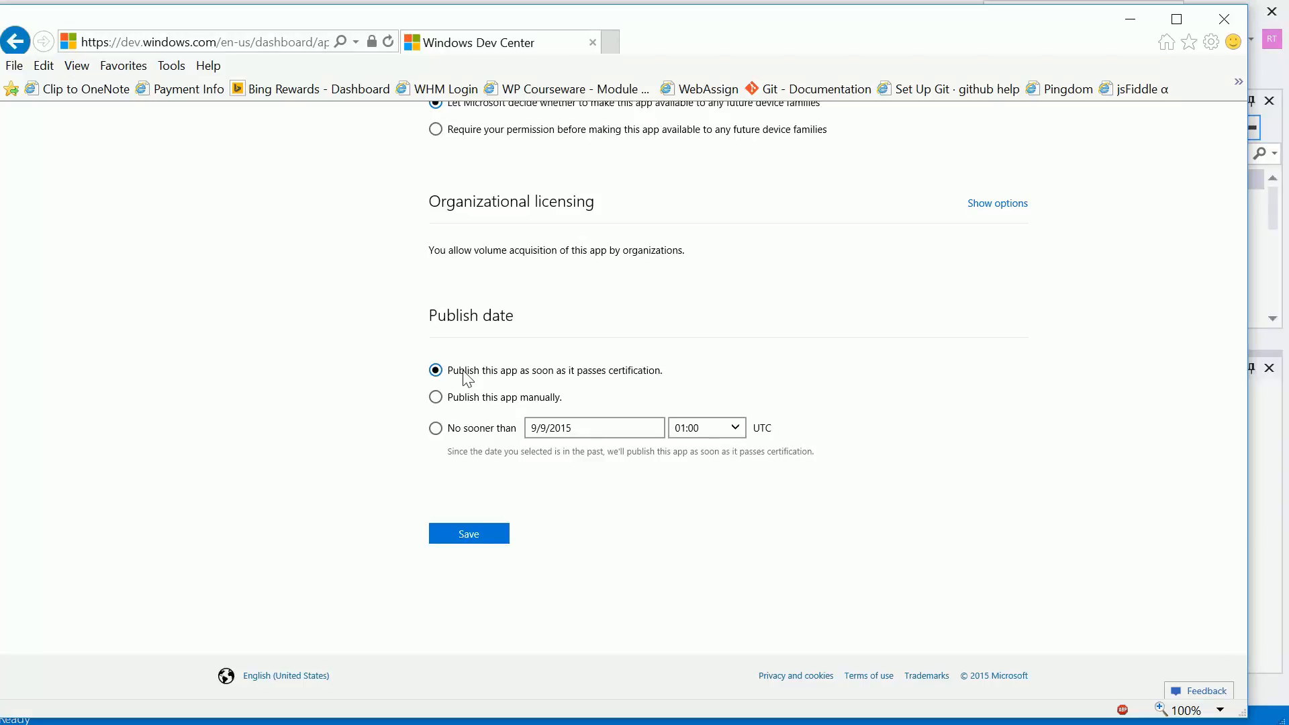
click(468, 535)
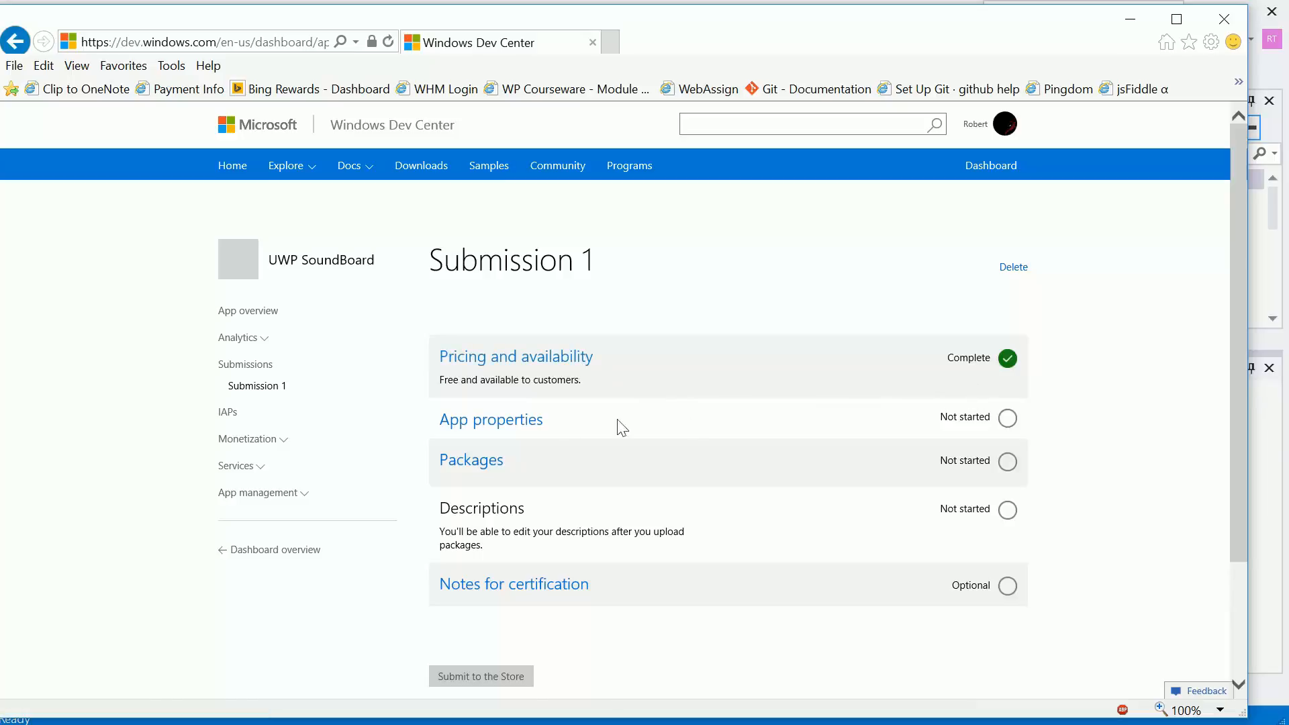
Step: Open the submission's App properties section and set the app category to Entertainment
click(506, 422)
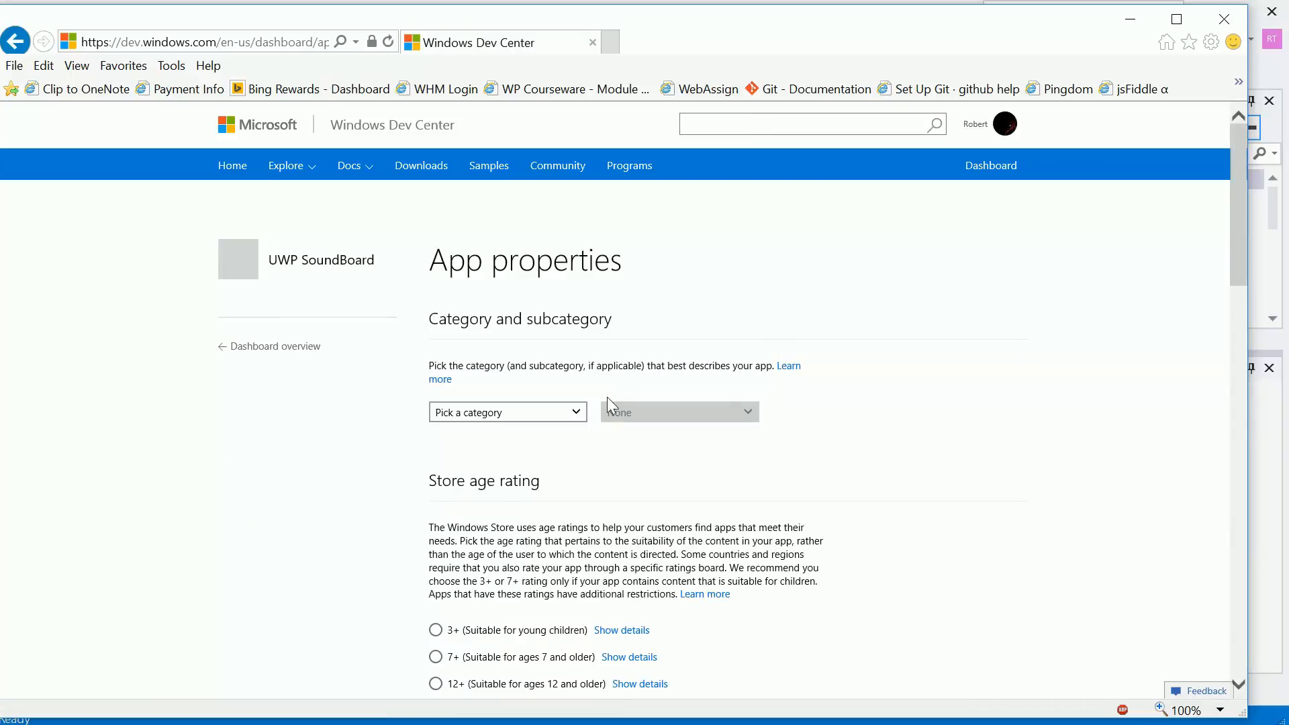
click(576, 412)
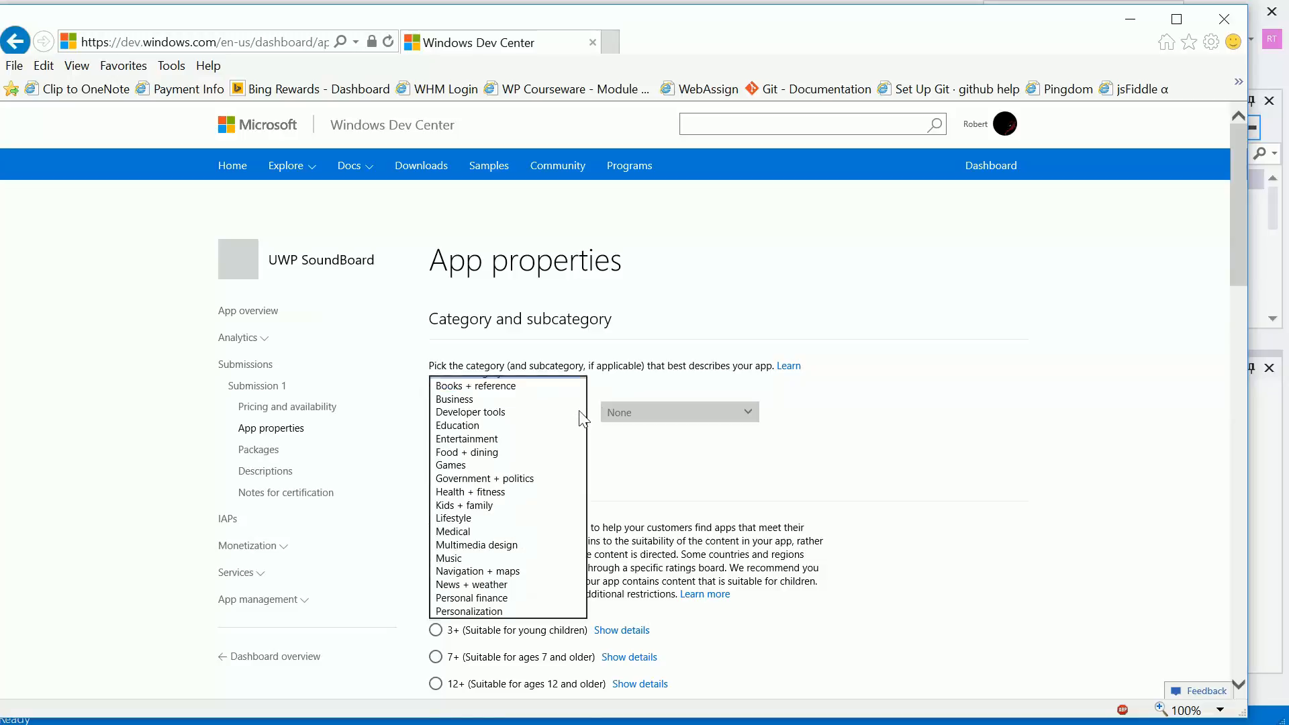
click(509, 438)
Step: Set the Store age rating to 3+ (Suitable for young children) and show that rating's details
scroll(967, 436, down, 3)
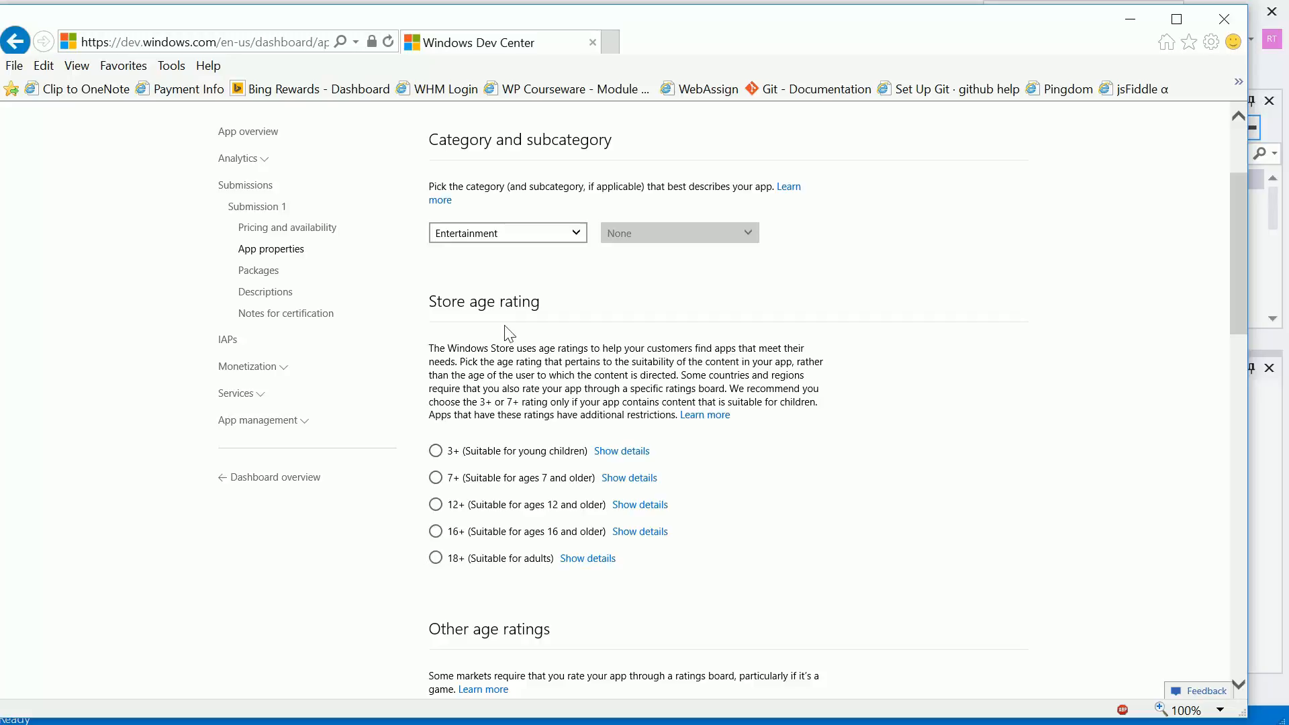
click(435, 450)
click(621, 450)
Step: Set the CERO age rating to All ages and look over its content descriptors and certificate option
scroll(869, 437, down, 10)
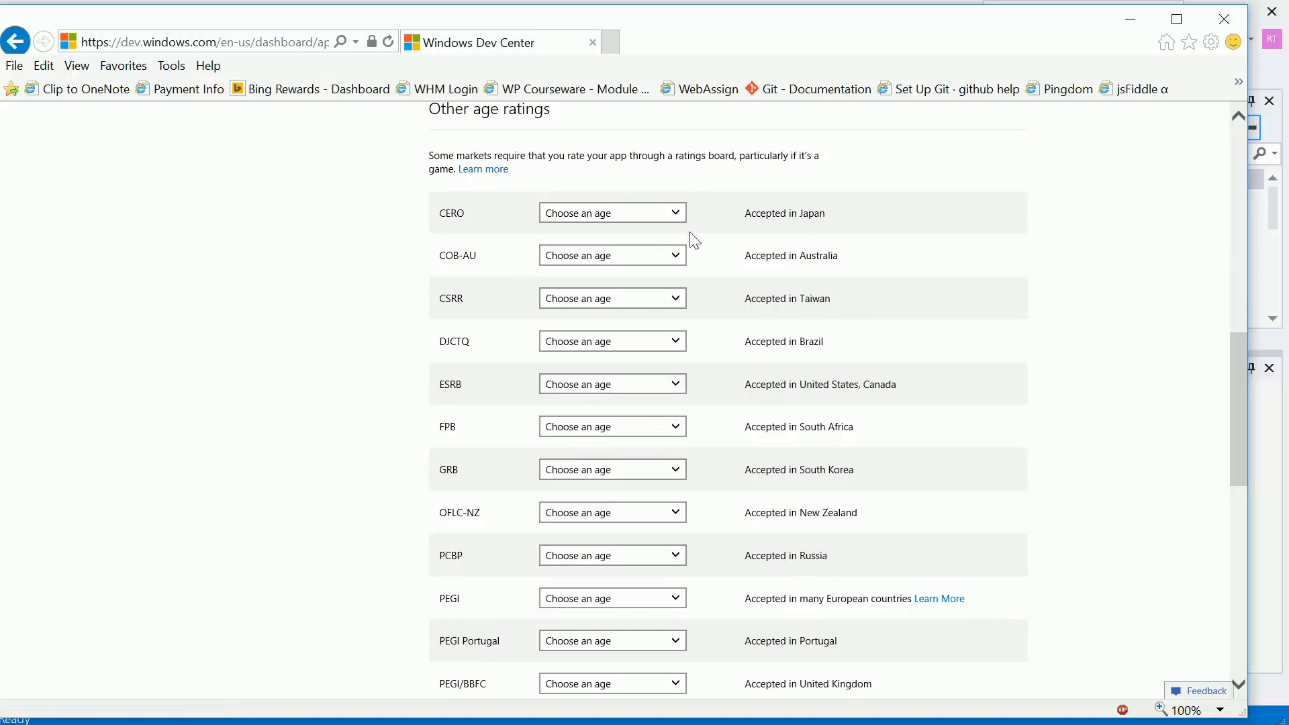
click(676, 213)
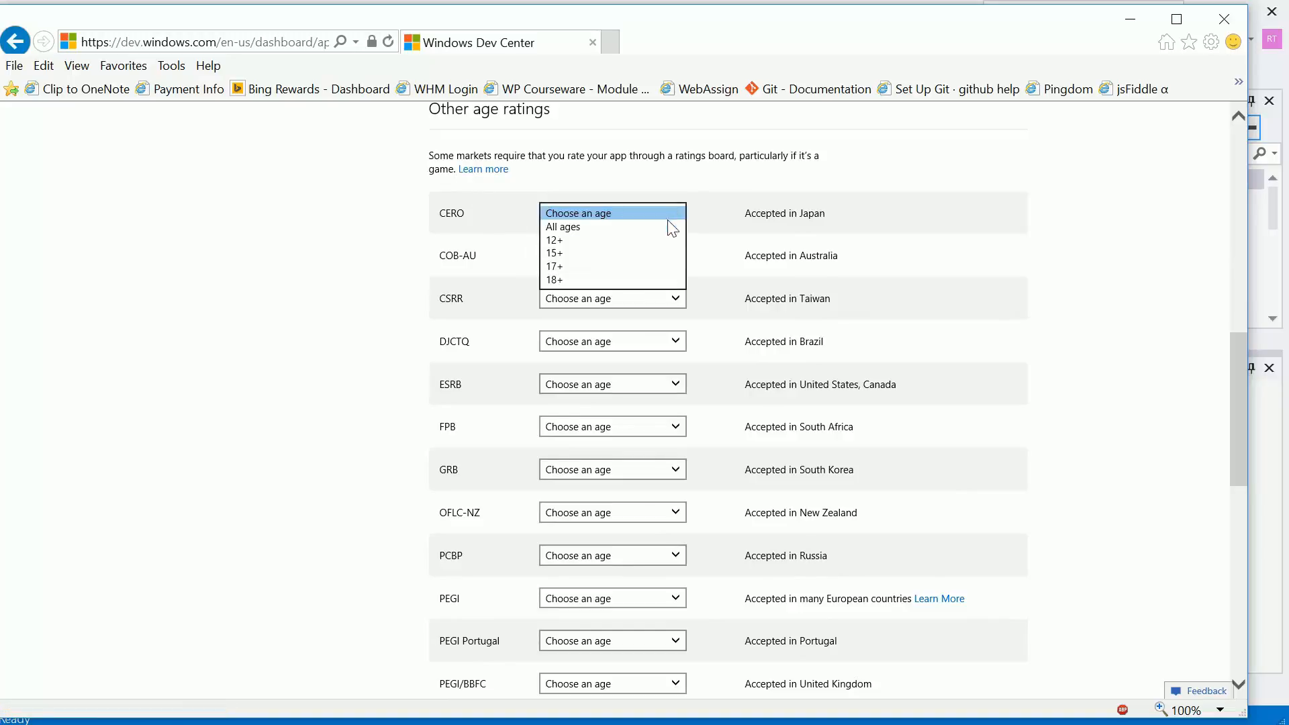
click(676, 227)
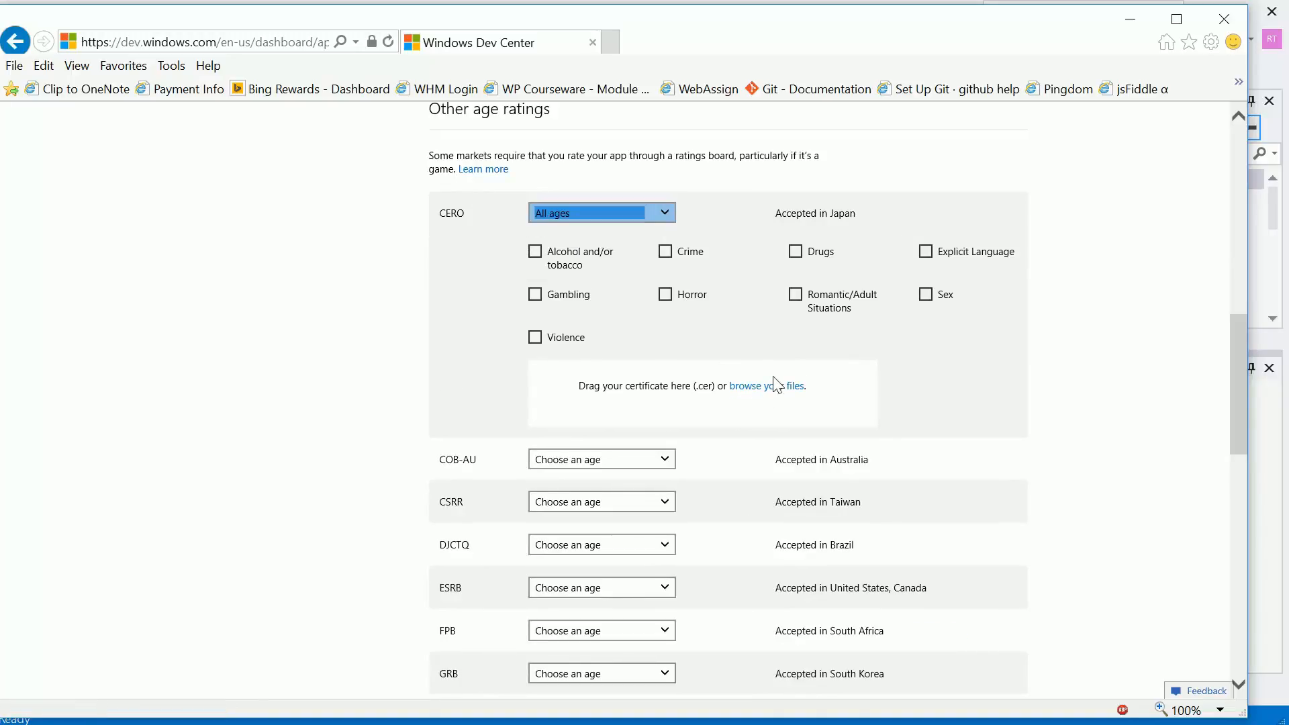
click(1006, 318)
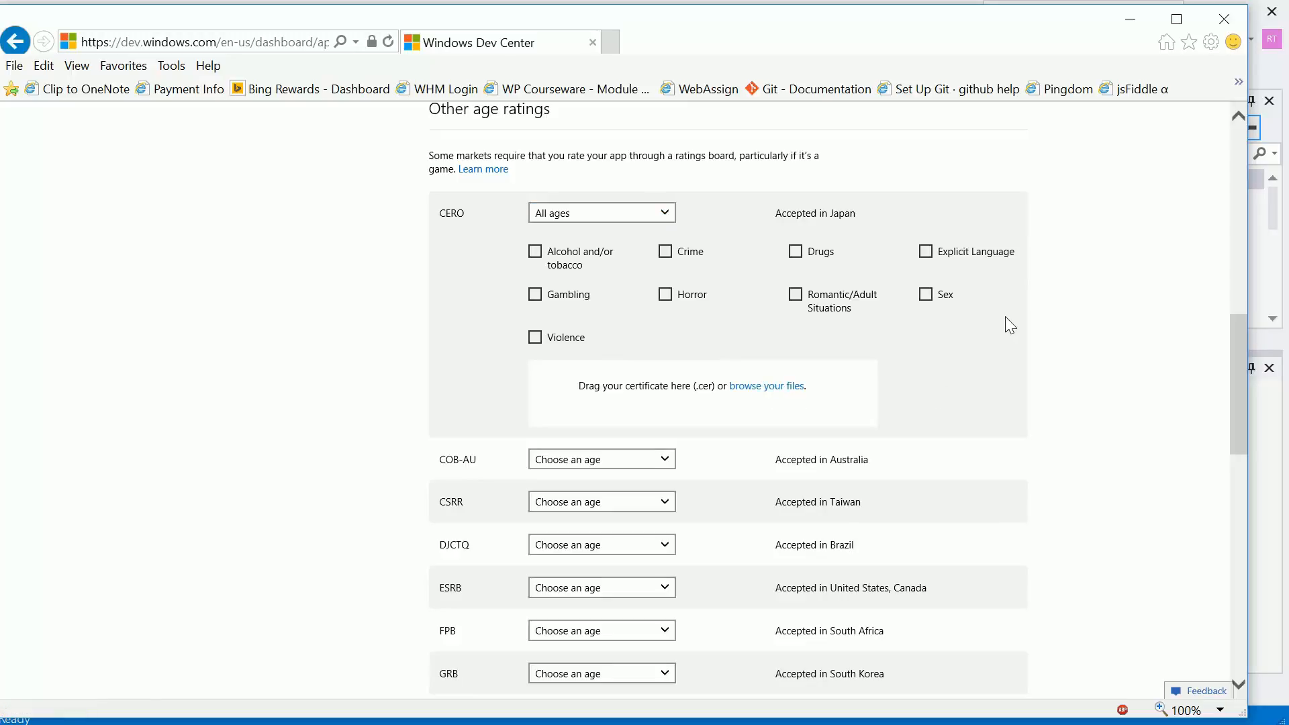
scroll(421, 363, down, 4)
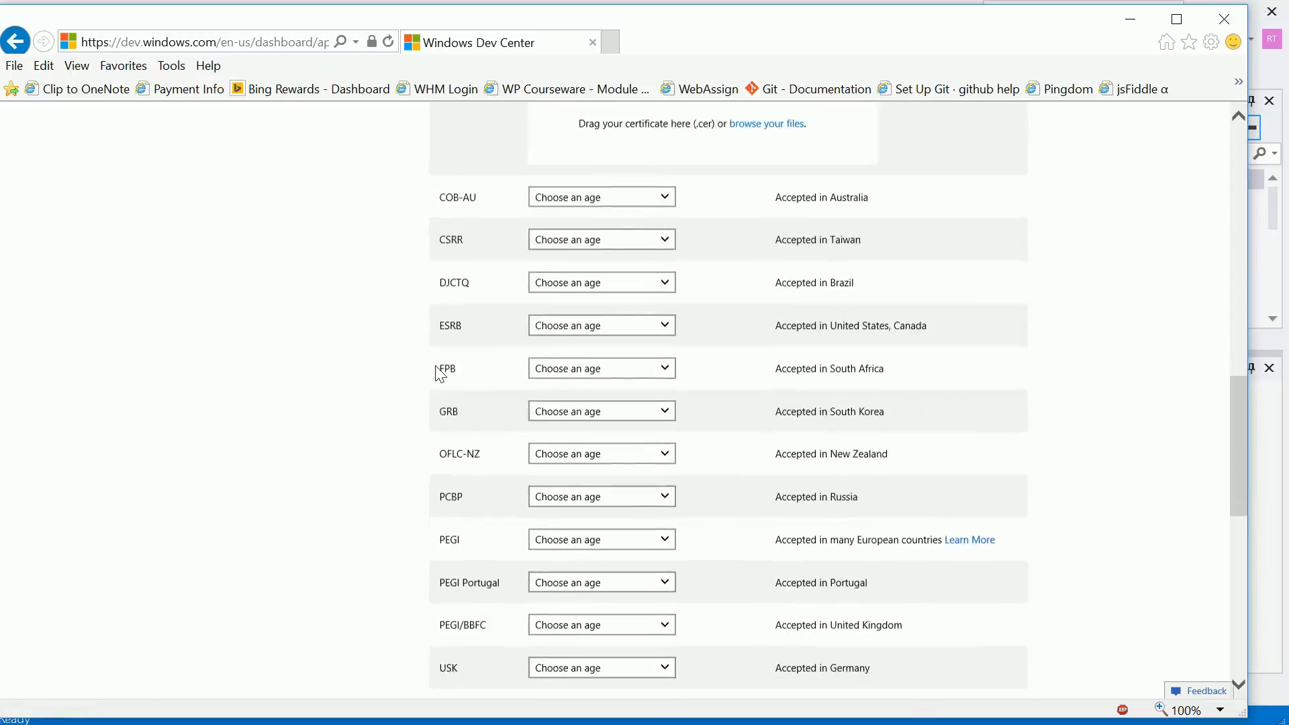
Step: Reset the CERO age rating to Choose an age
scroll(466, 362, up, 5)
click(661, 300)
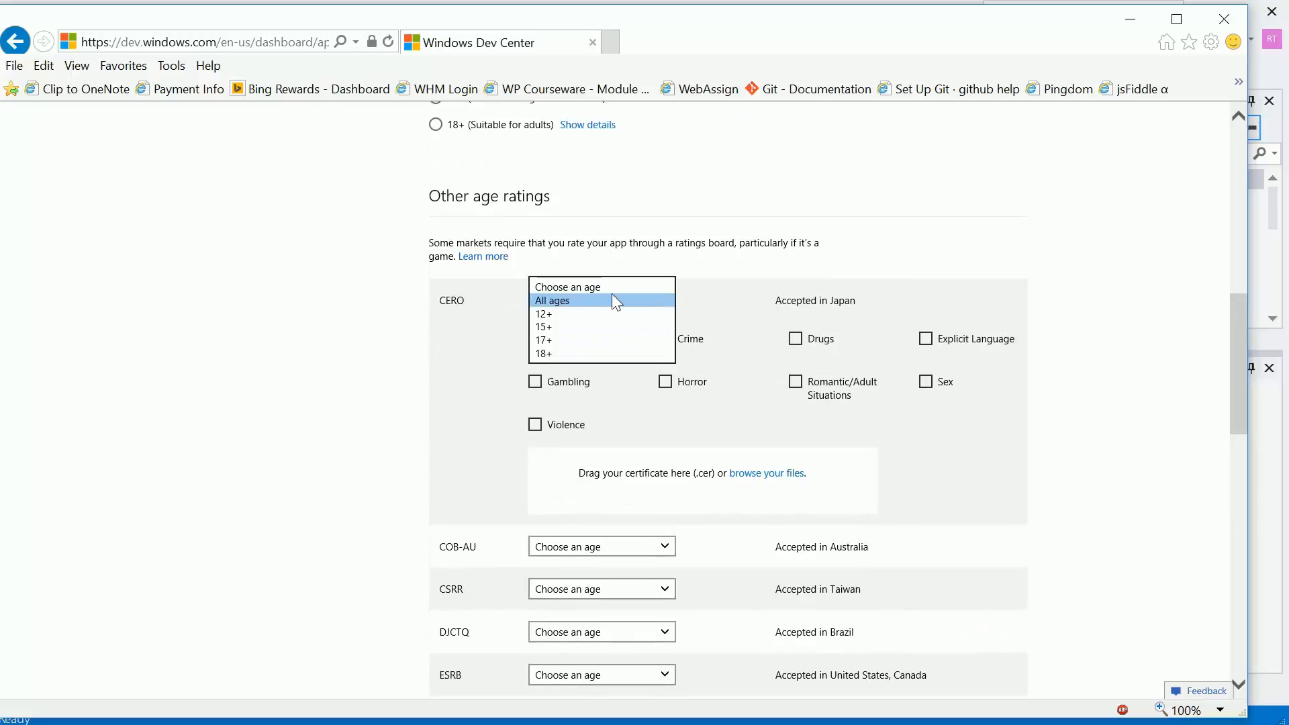
click(606, 288)
click(606, 292)
click(399, 369)
Step: Under App declarations, mark the app as tested to meet accessibility guidelines
scroll(402, 371, down, 8)
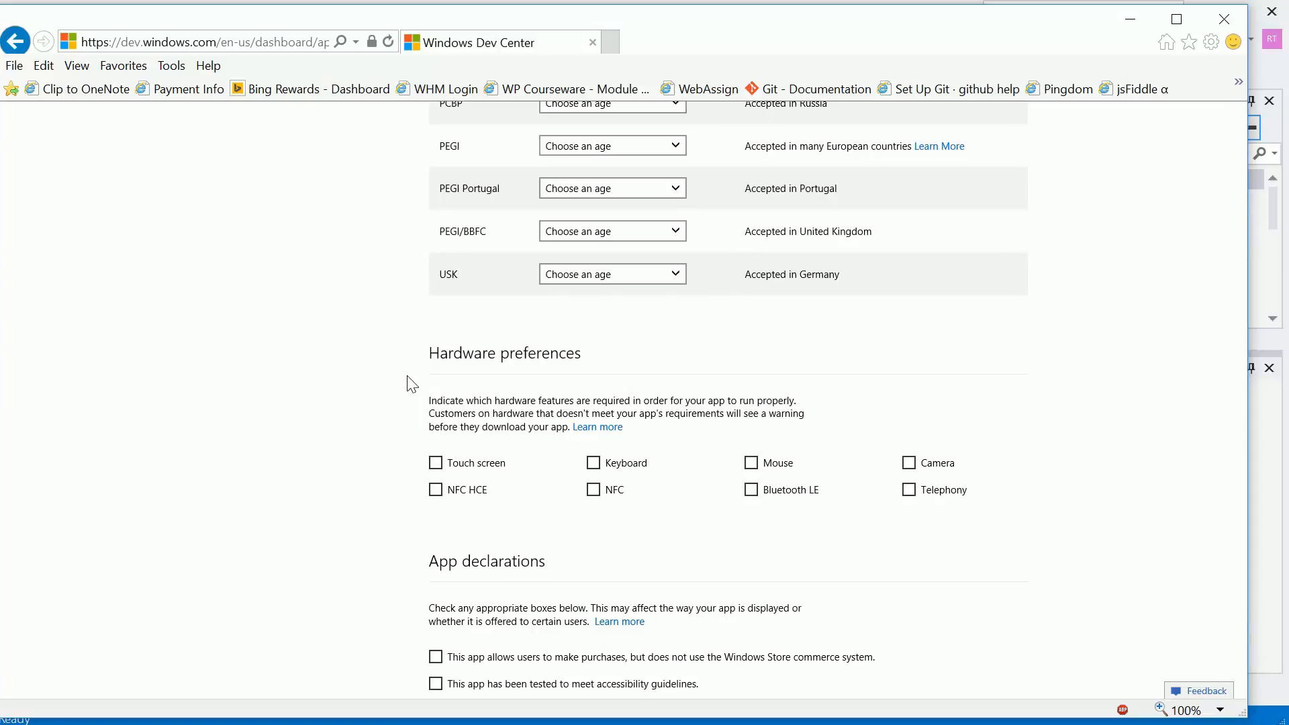
scroll(411, 381, down, 3)
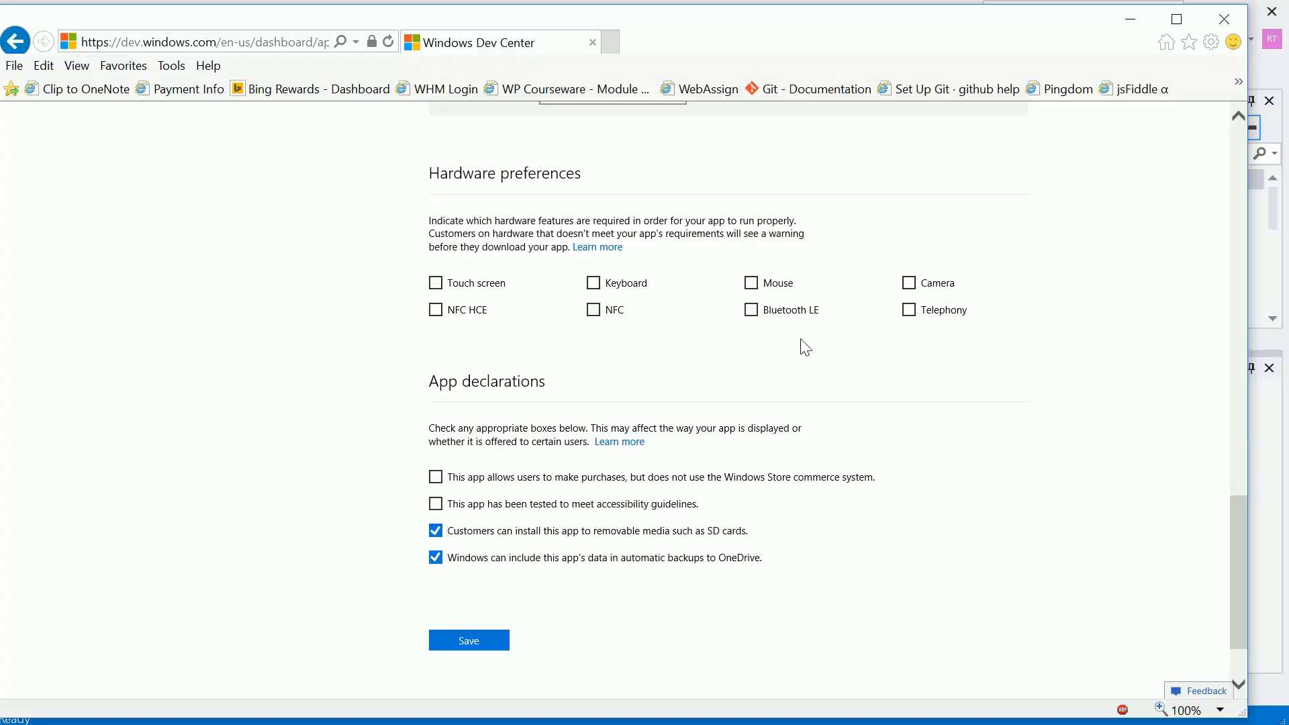
scroll(435, 345, down, 1)
scroll(435, 345, down, 1)
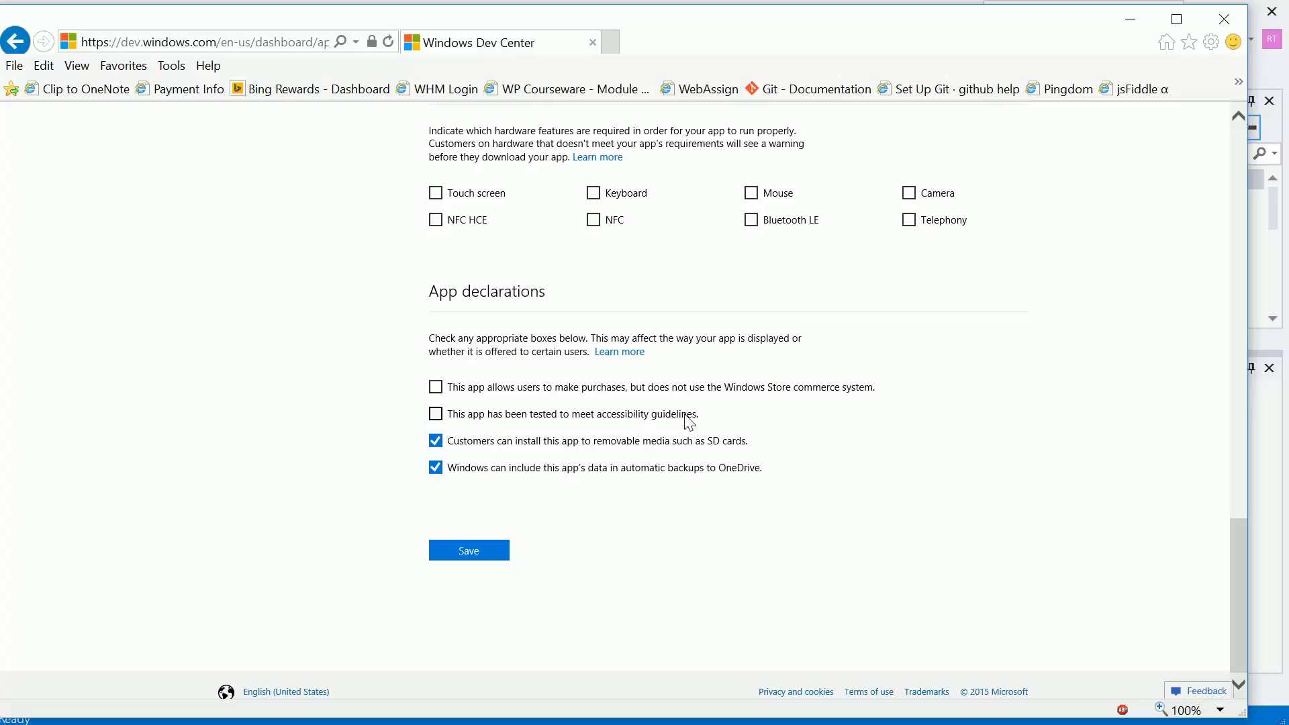
click(435, 415)
Step: Open the linked documentation on app declarations, read through its explanations, and return to the submission page
click(610, 353)
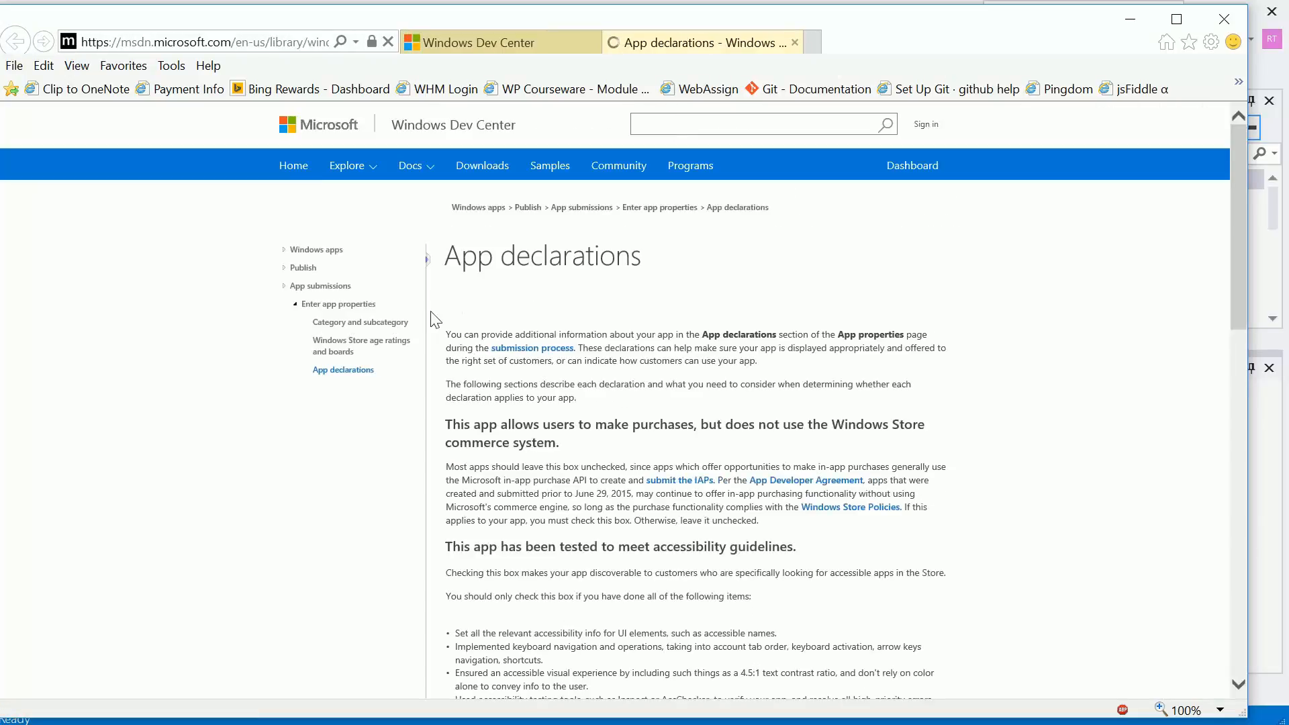
scroll(433, 320, down, 4)
scroll(456, 319, down, 5)
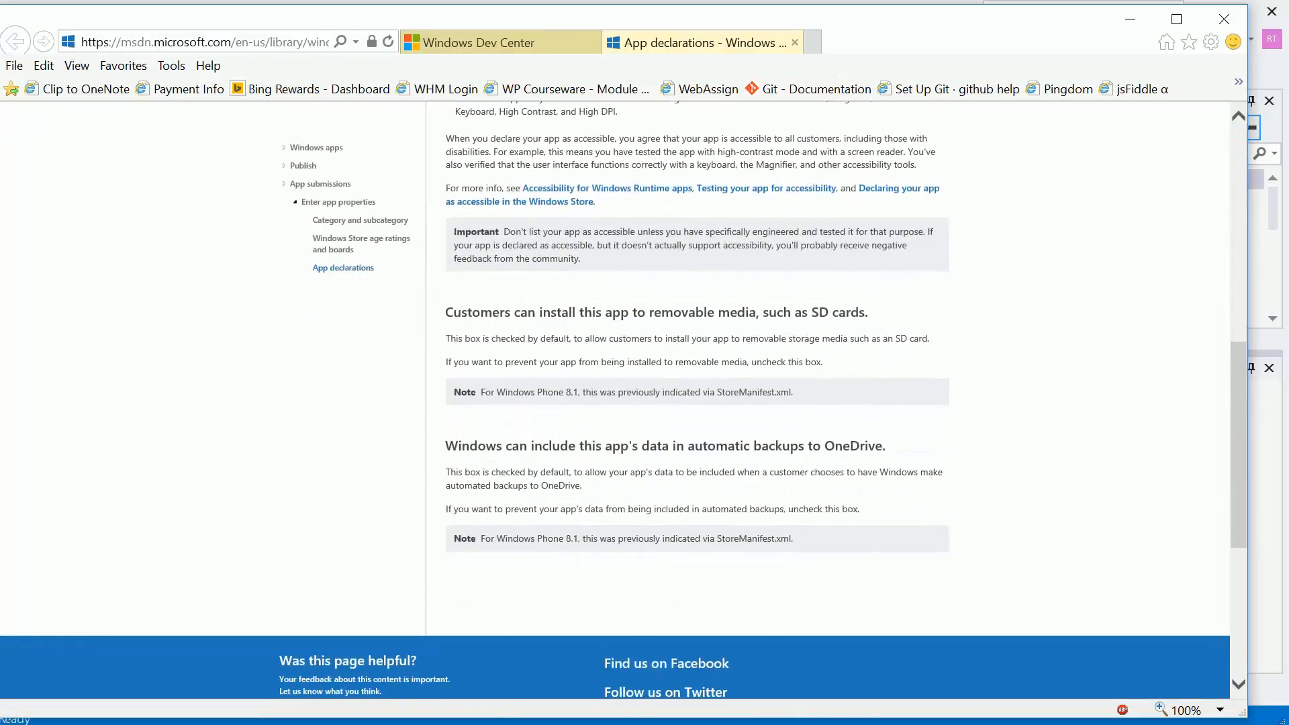
click(497, 54)
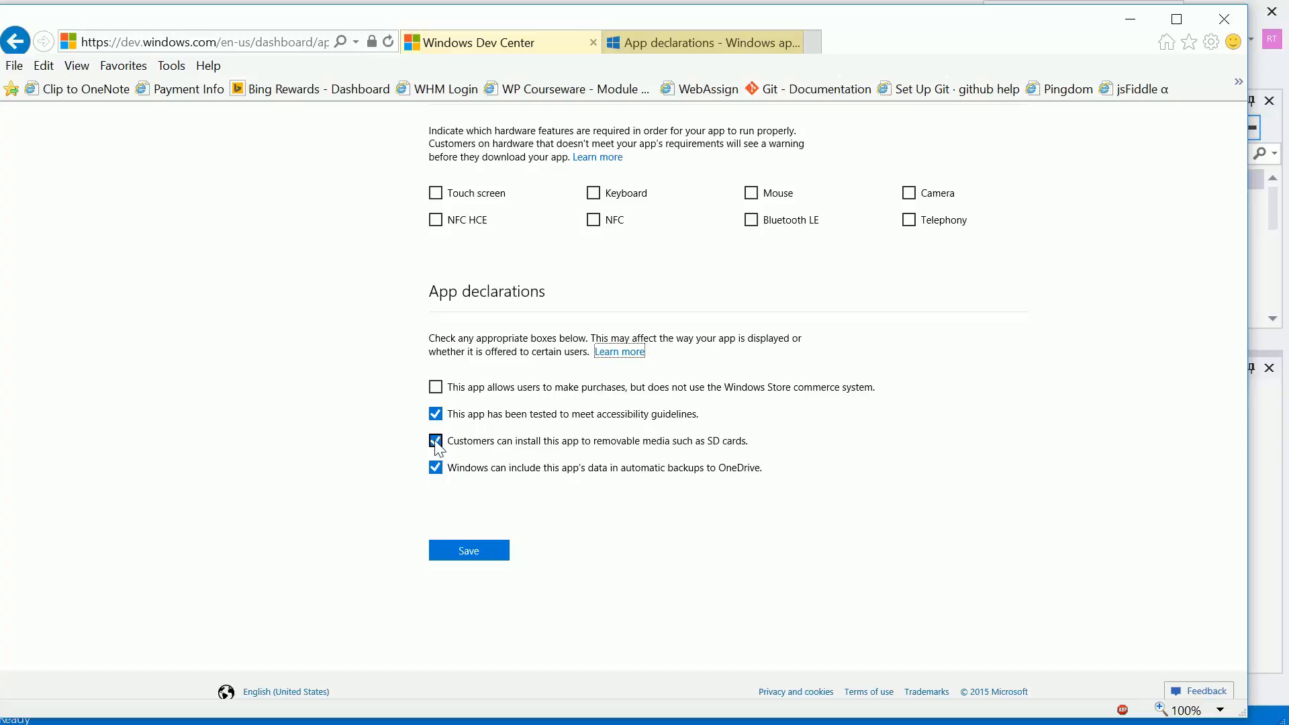
Step: Keep installation to removable media such as SD cards allowed and save the app properties
click(435, 441)
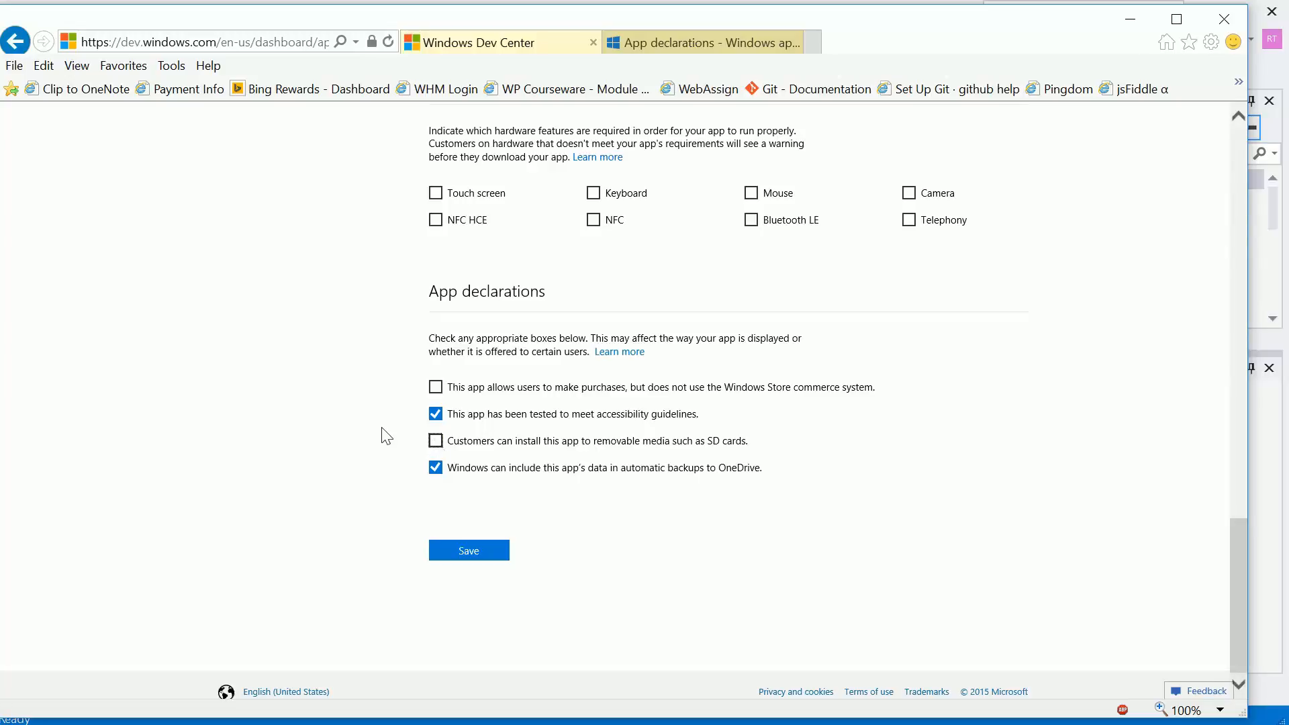
click(435, 440)
click(466, 553)
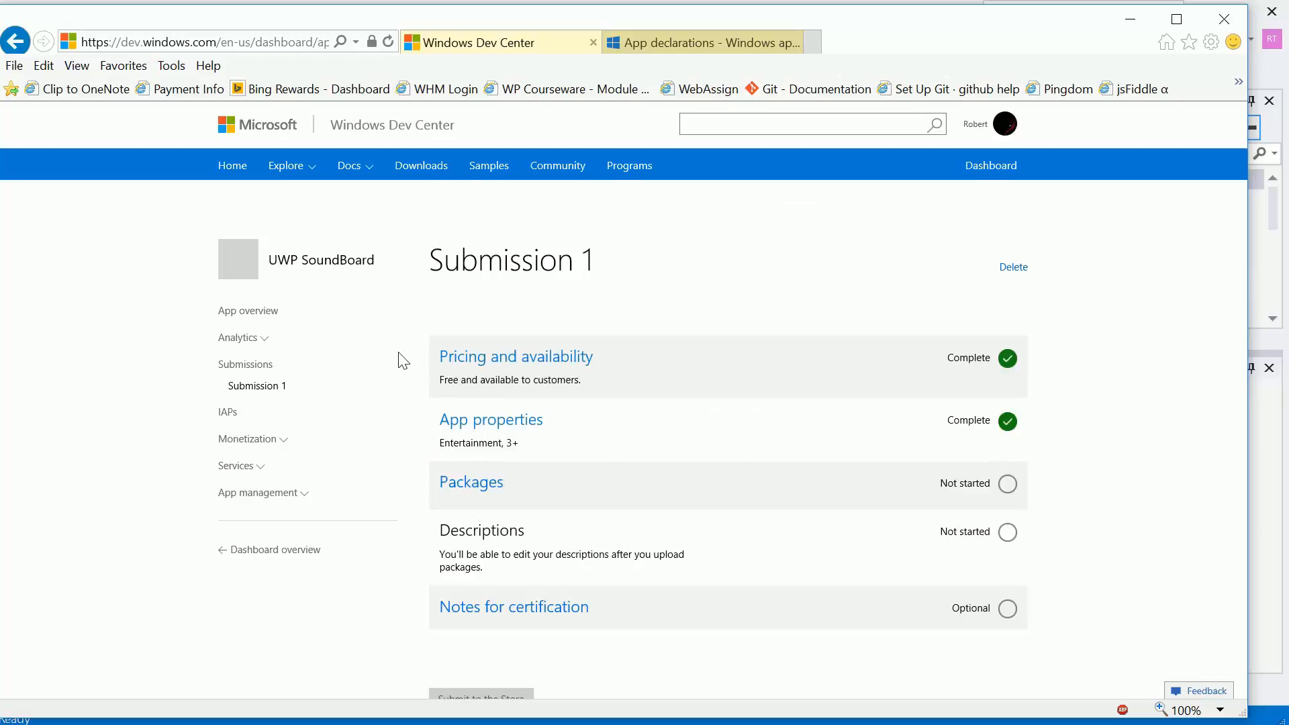
Step: Open the submission's Packages section and read the note about using the same Microsoft account in Visual Studio
scroll(402, 362, down, 1)
click(474, 402)
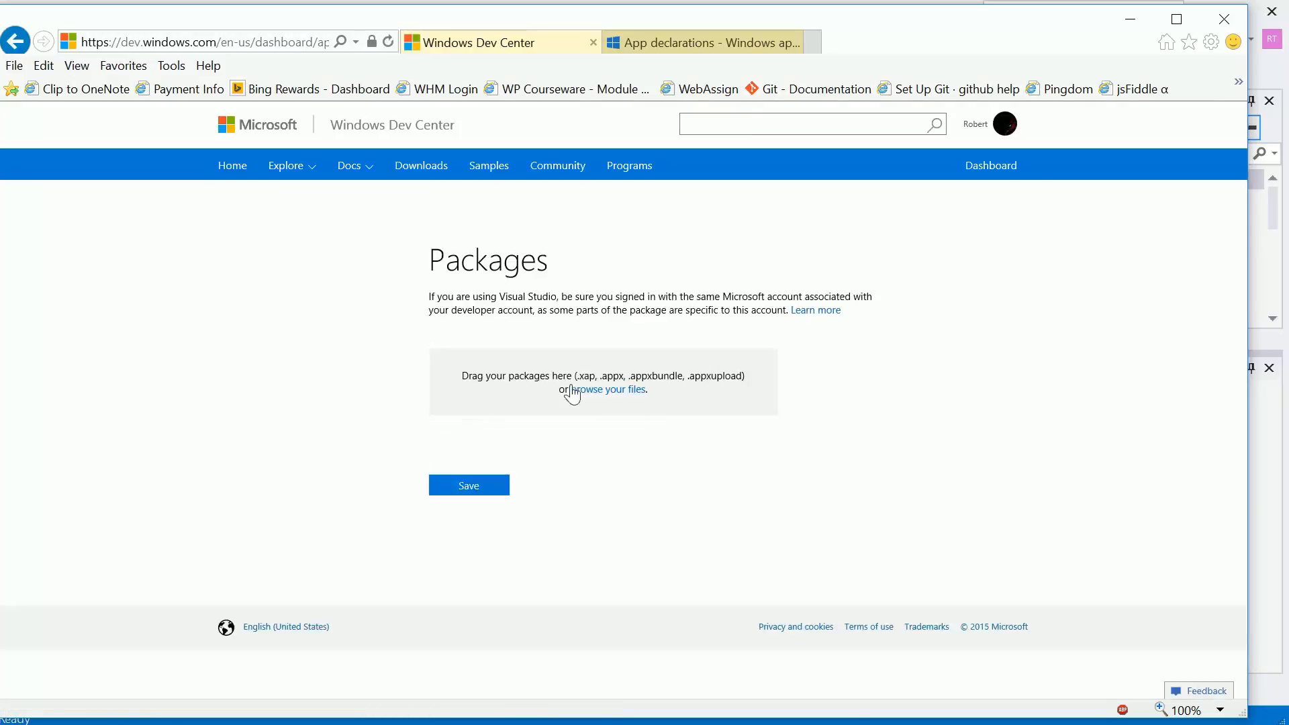
scroll(813, 409, down, 1)
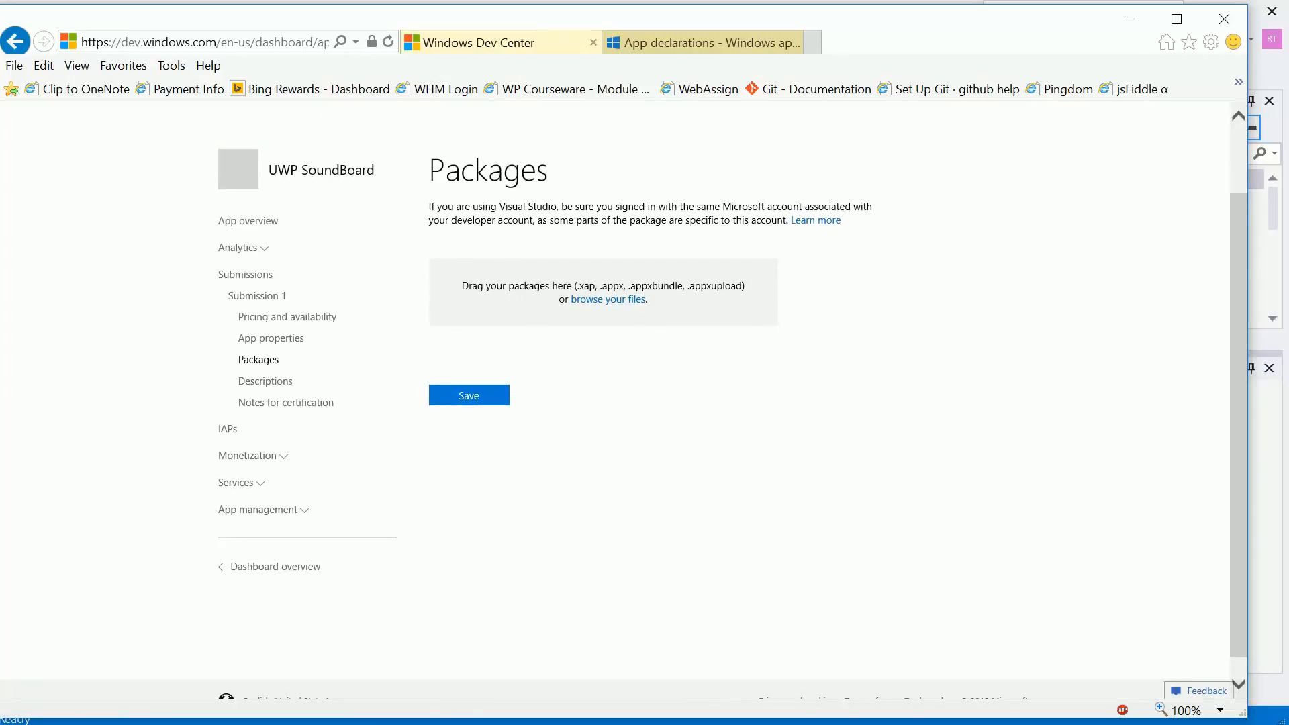
drag(451, 220, 715, 227)
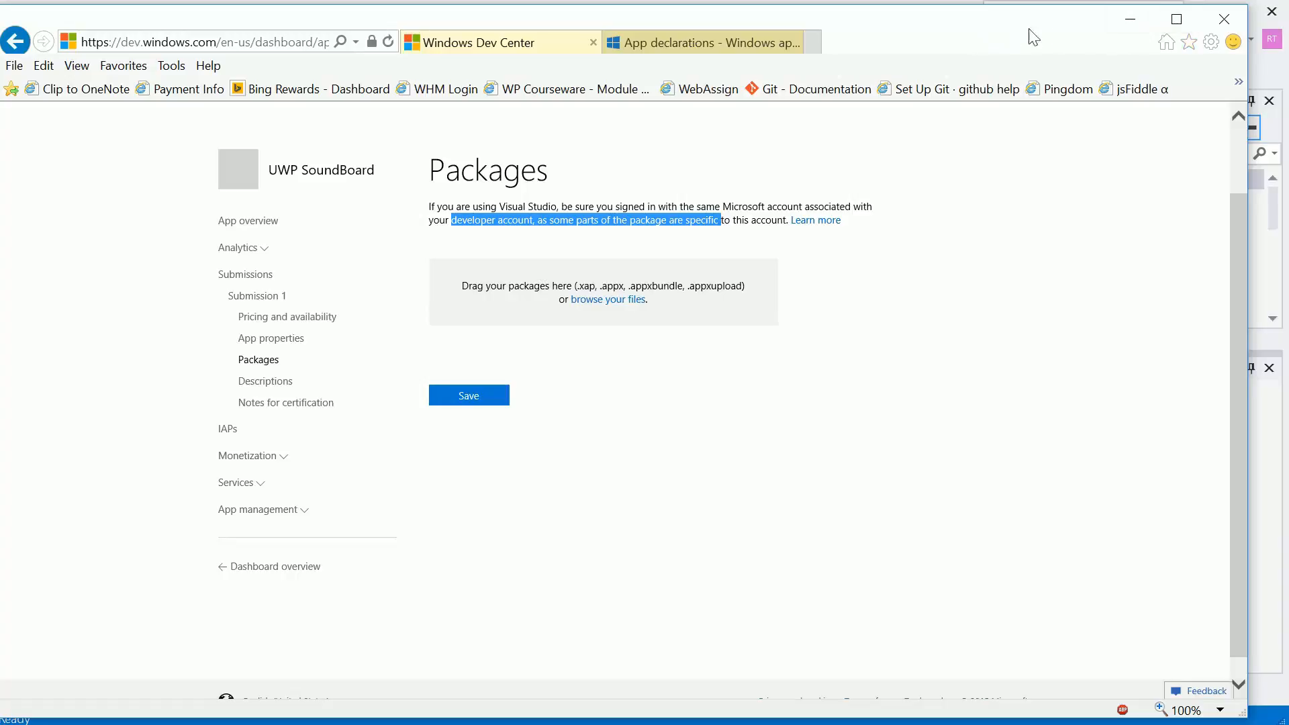
Step: Switch to the UWPSoundBoard project in Visual Studio, close MainPage.xaml and save all files
click(1130, 17)
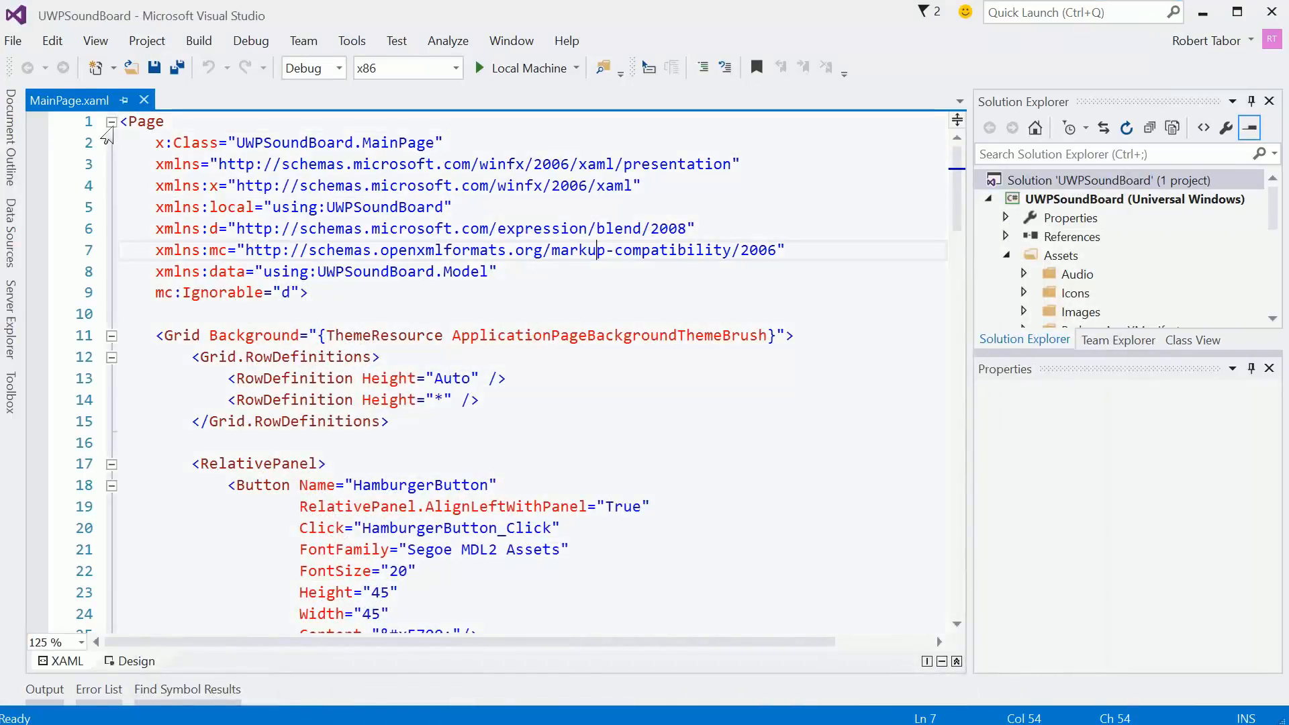
click(144, 100)
click(180, 69)
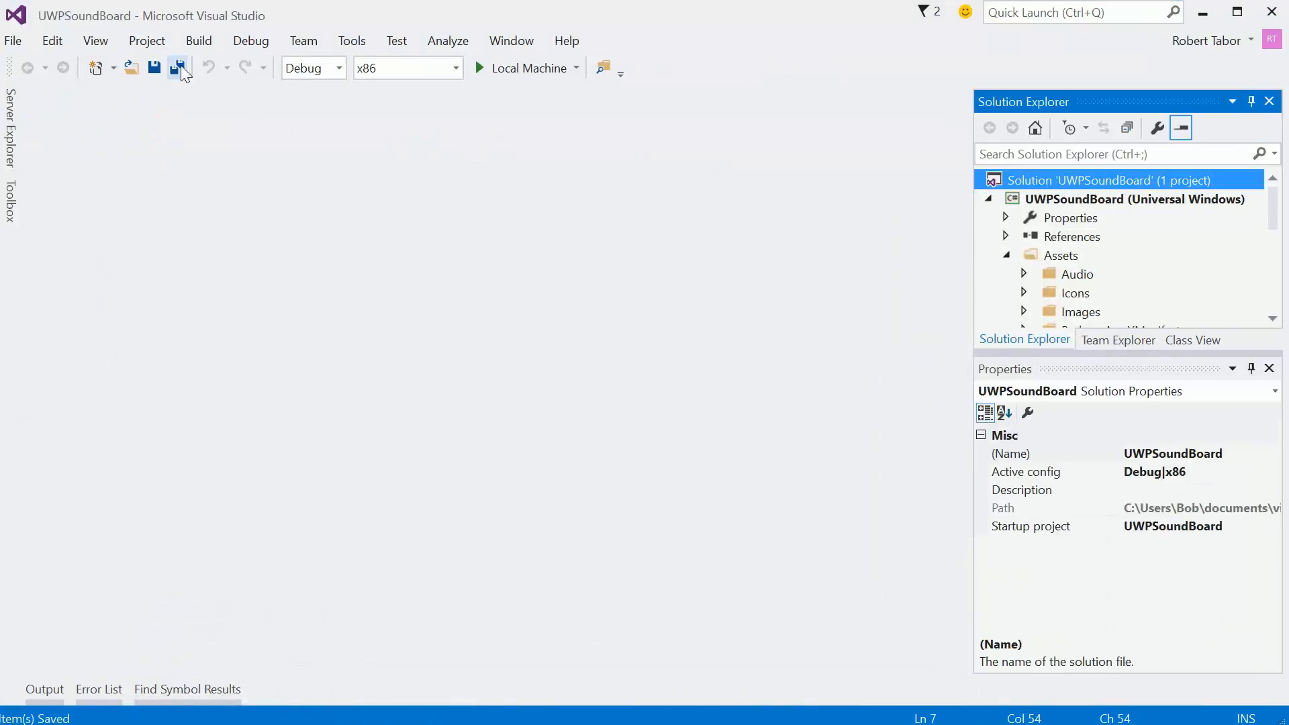
Step: Set the solution configuration to Release and build the UWPSoundBoard solution
click(337, 69)
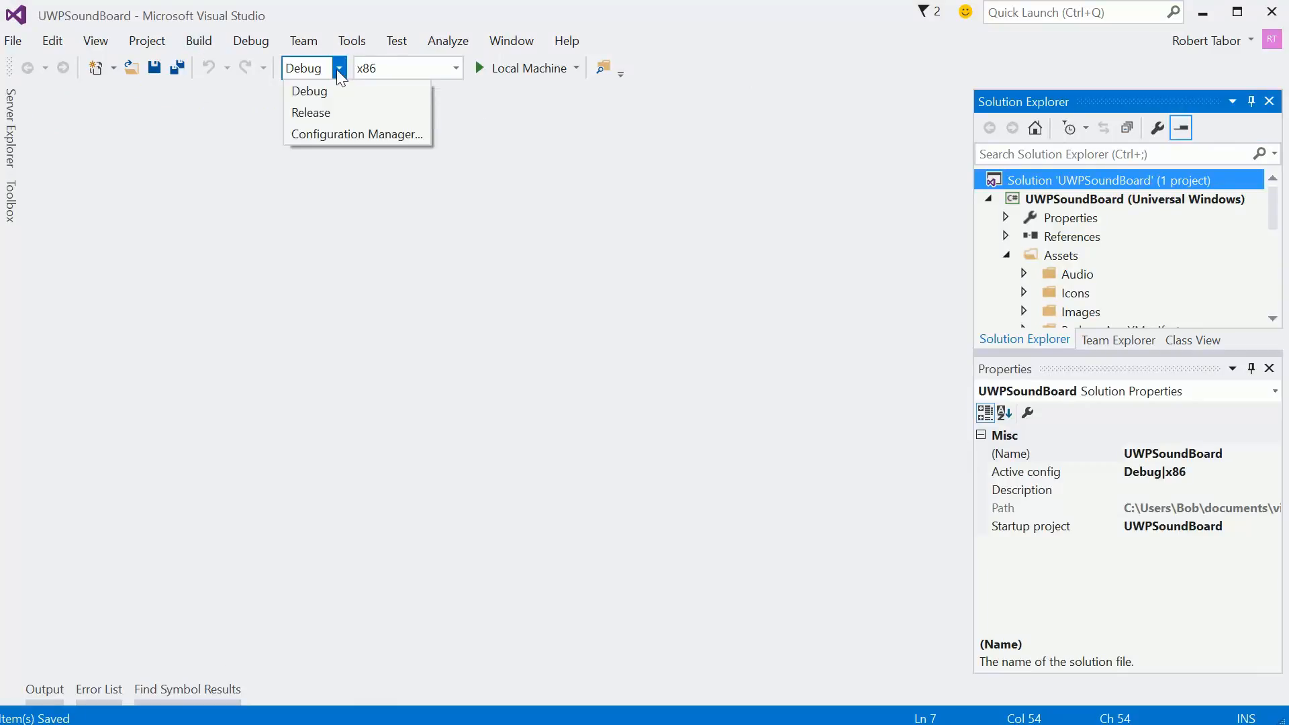
click(317, 113)
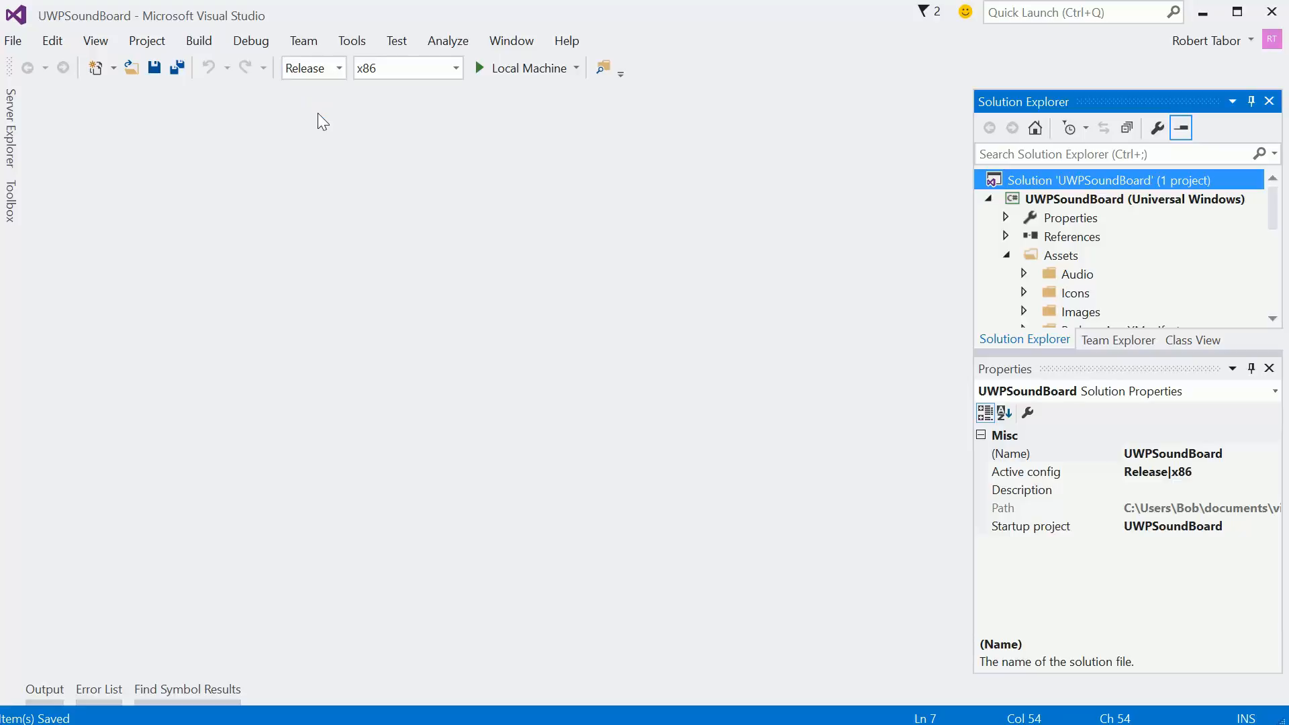
click(190, 41)
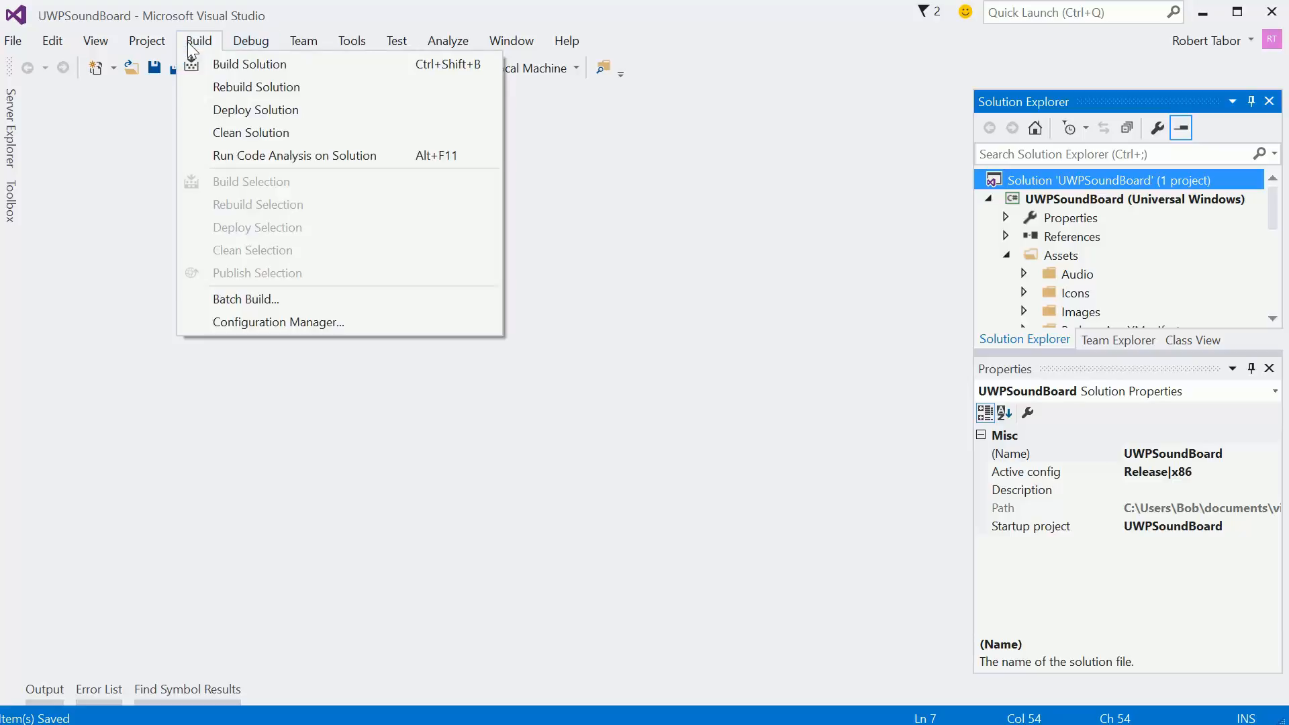
click(228, 63)
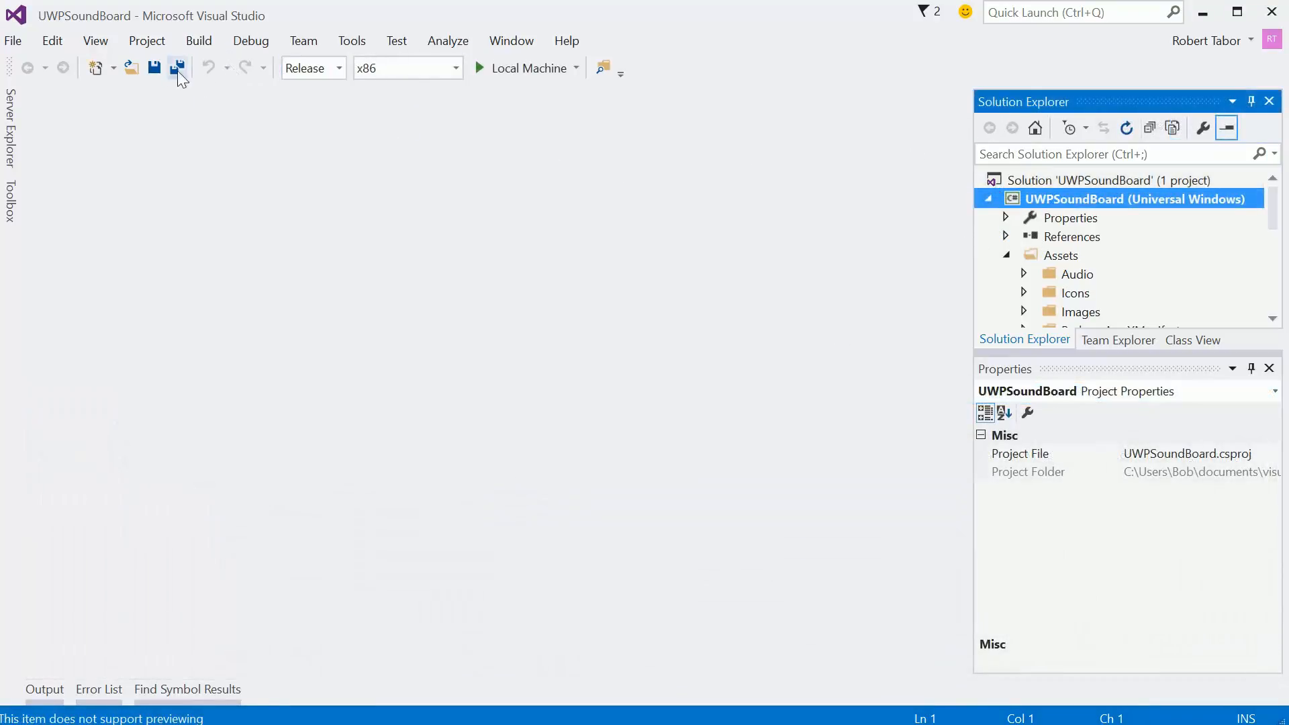
Step: Start creating app packages for the UWPSoundBoard project, choosing to build them for upload to the Windows Store
click(146, 43)
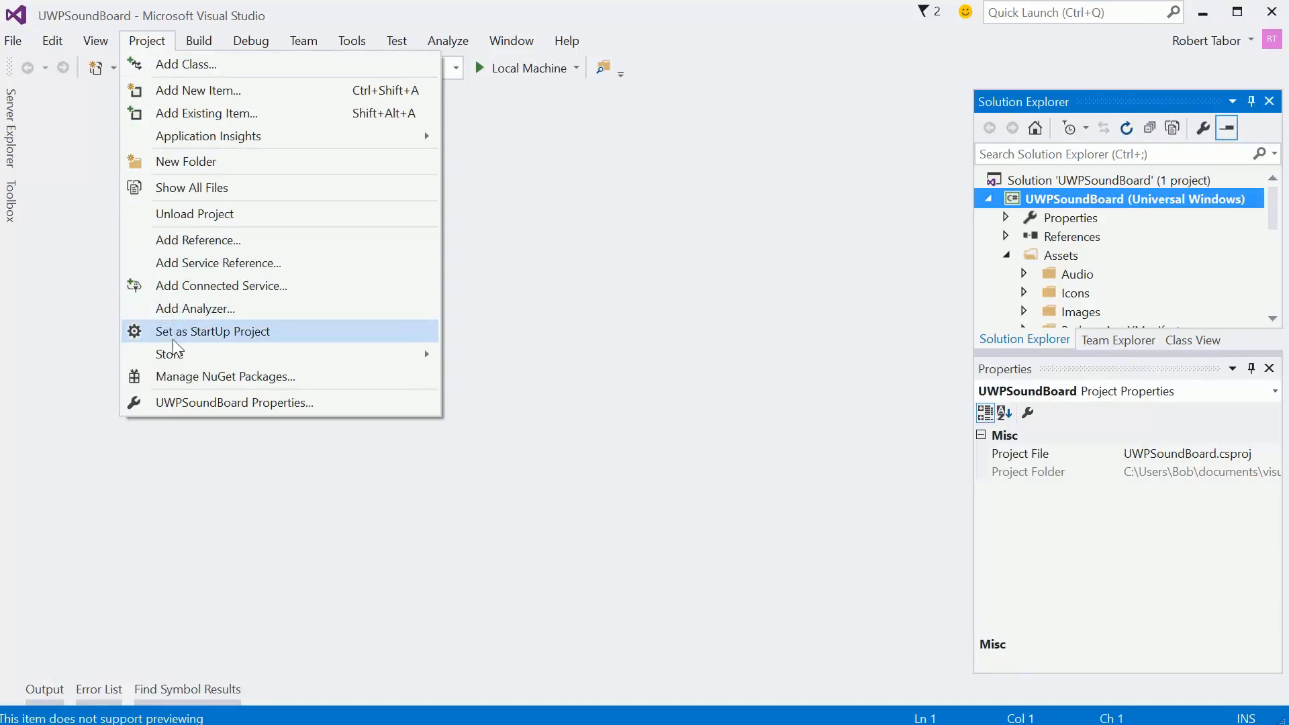
mouse_move(183, 354)
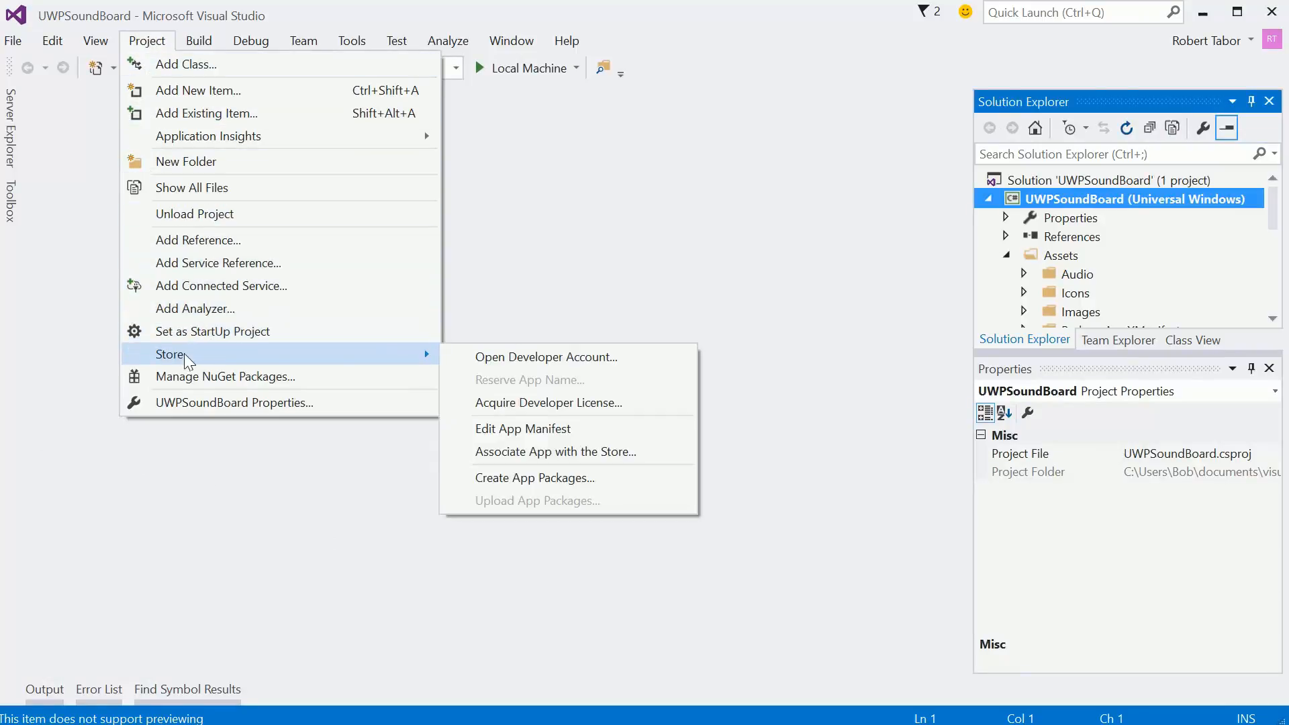
click(489, 477)
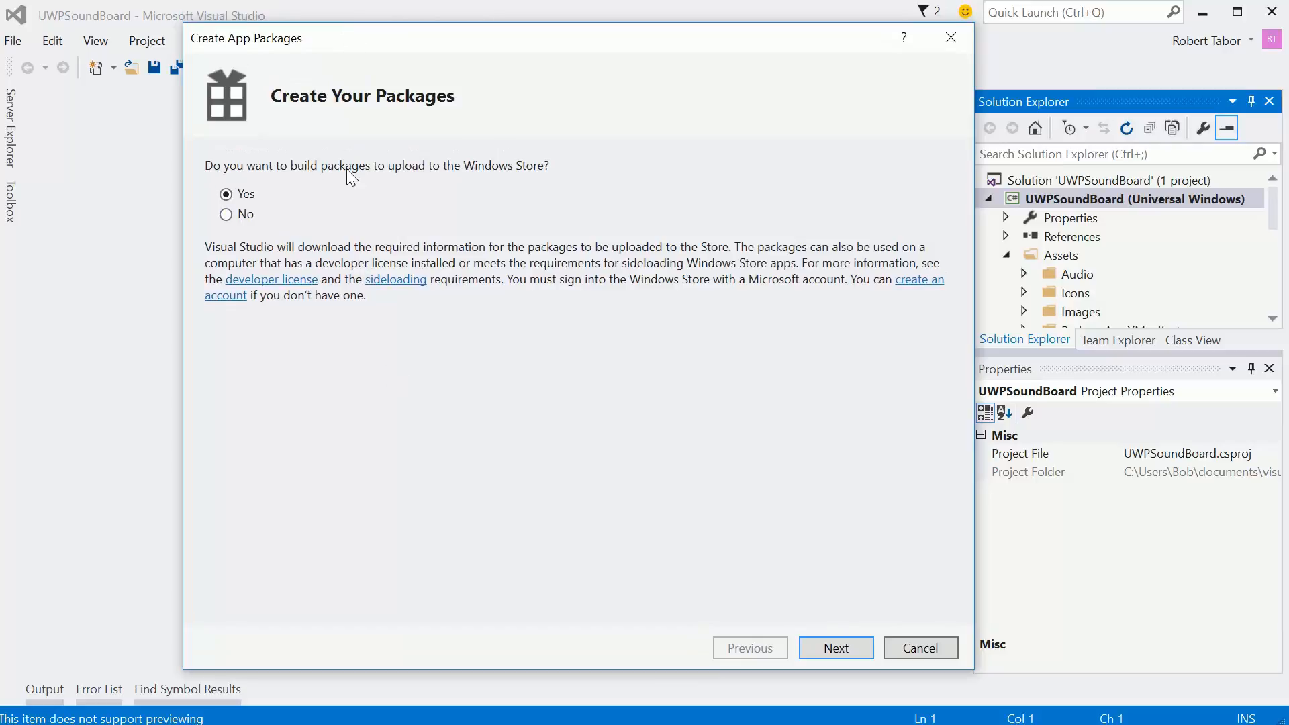
click(819, 647)
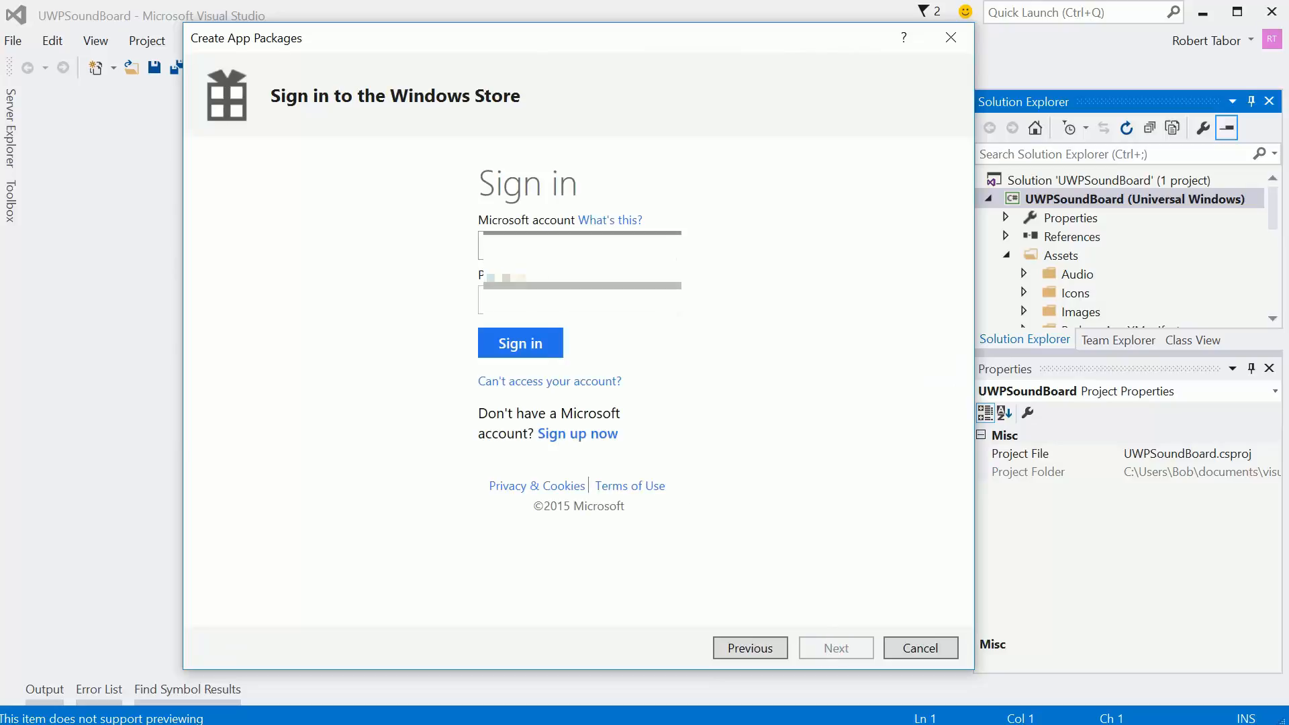
Step: Sign in to the Windows Store with the Microsoft account e-mail and the account password
text(•••••••••••••••••)
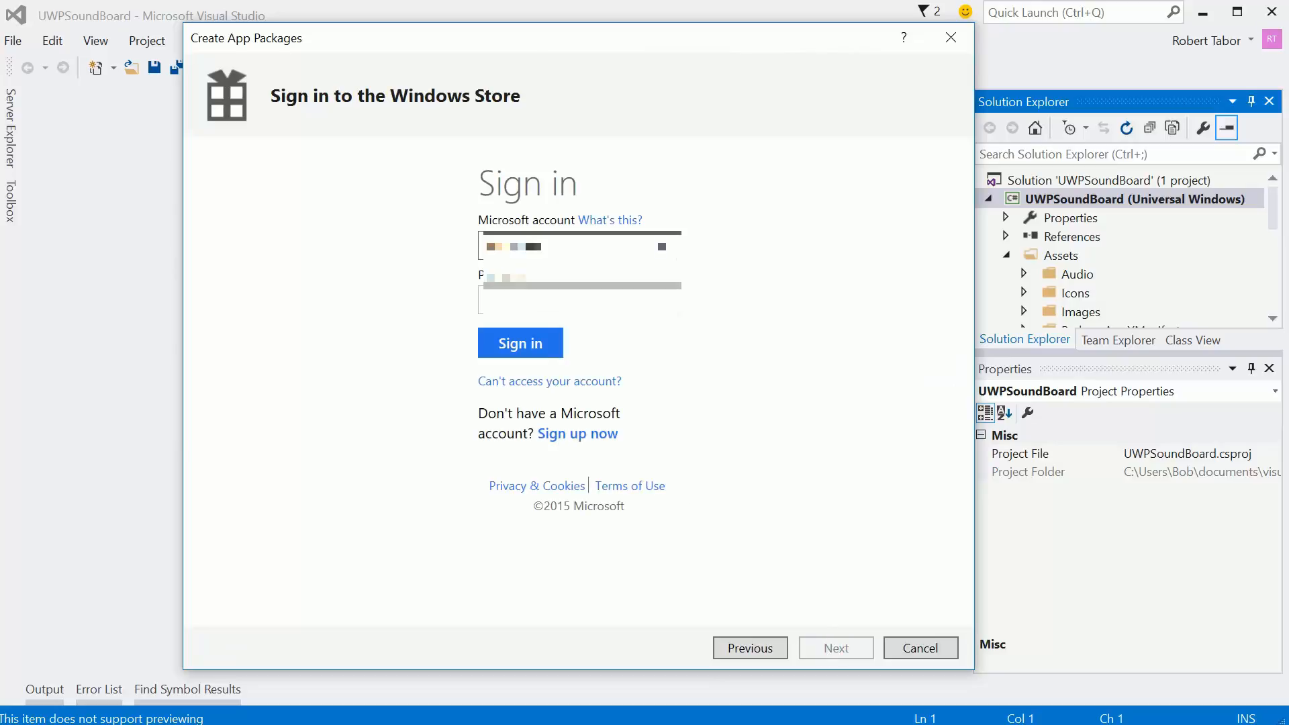
key(Tab)
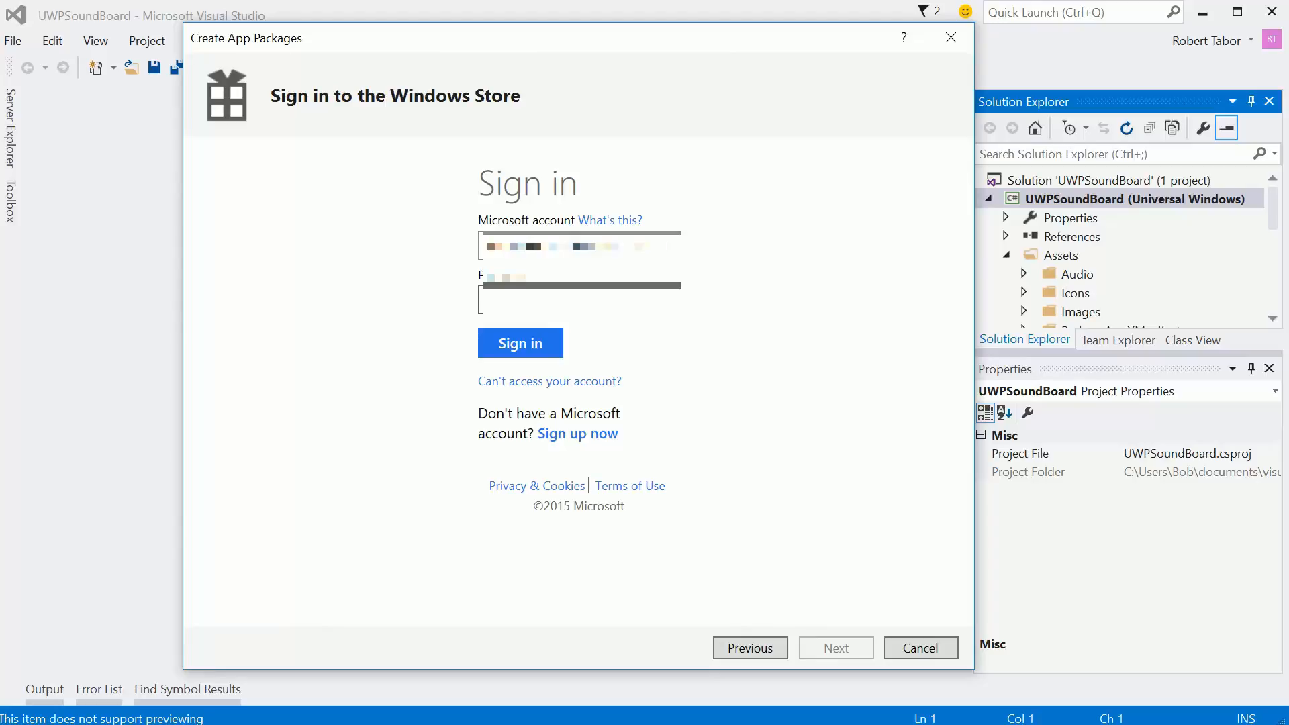
text(***********)
key(Tab)
key(Return)
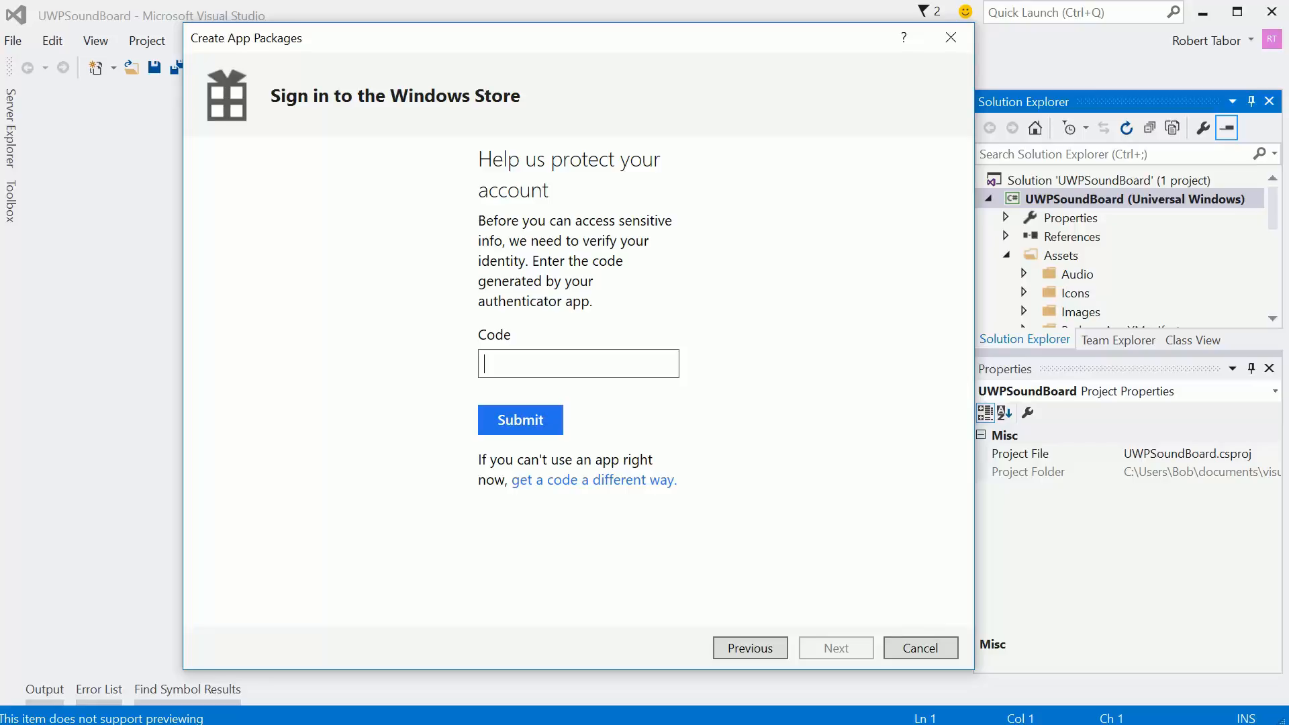
Step: Request the security code by text message instead of the authenticator app, entering the last four digits of the account's phone number
click(592, 482)
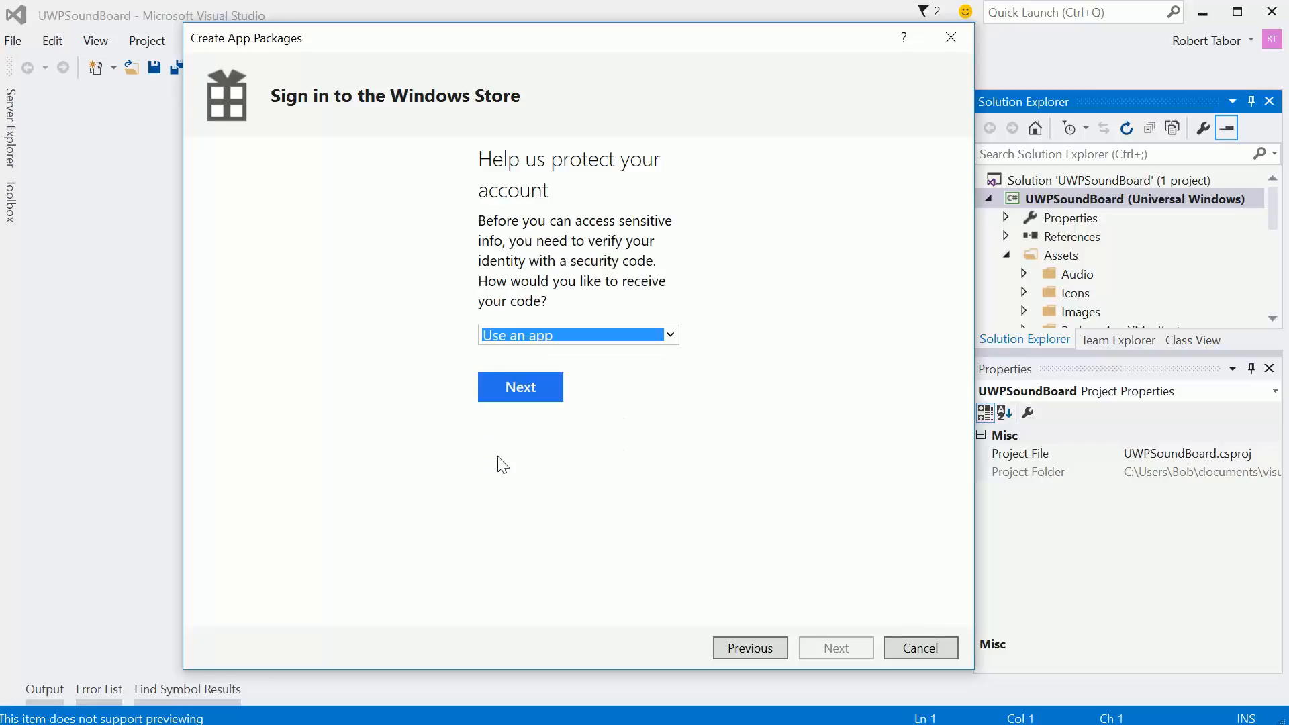
click(669, 335)
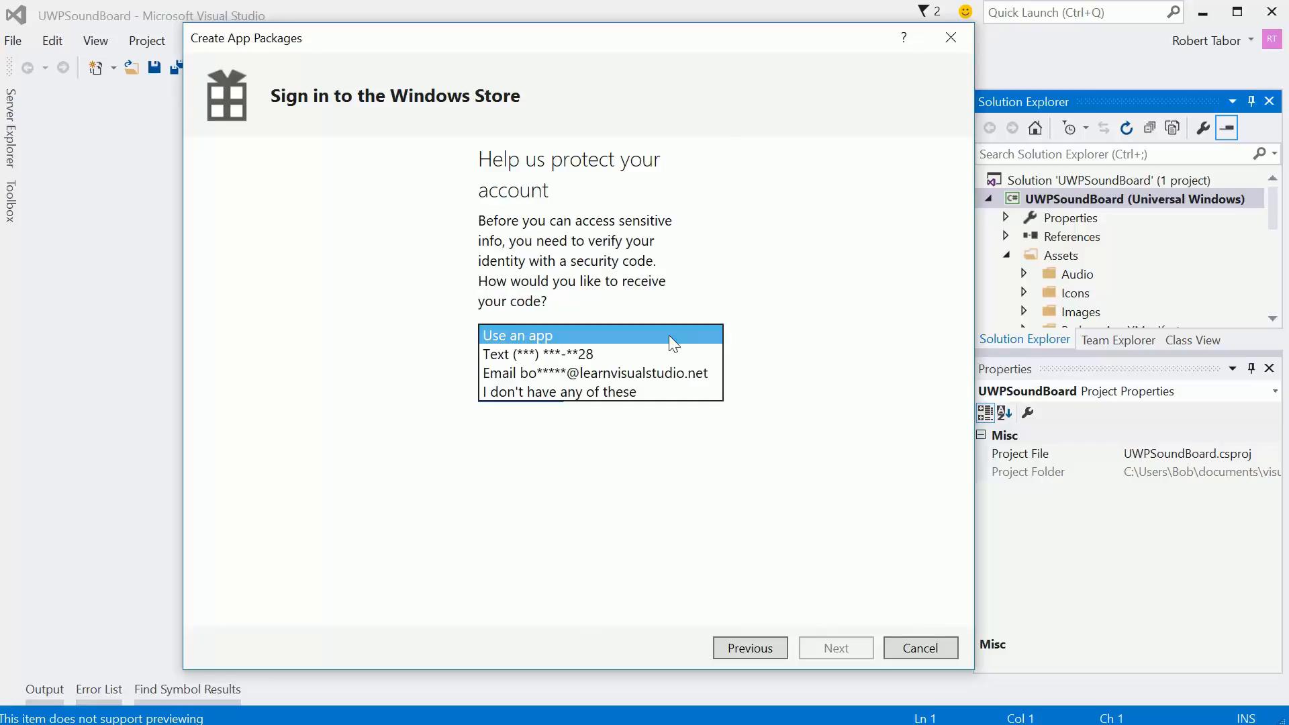
click(612, 352)
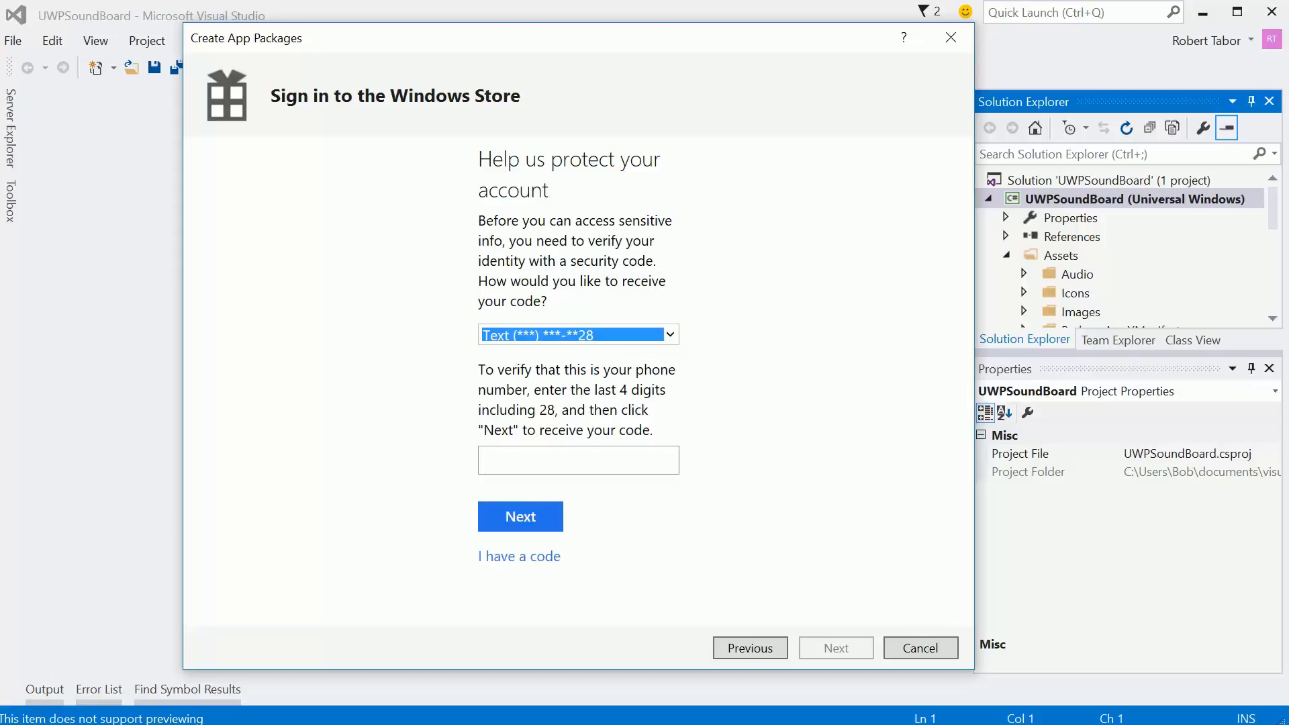
click(577, 461)
text(30)
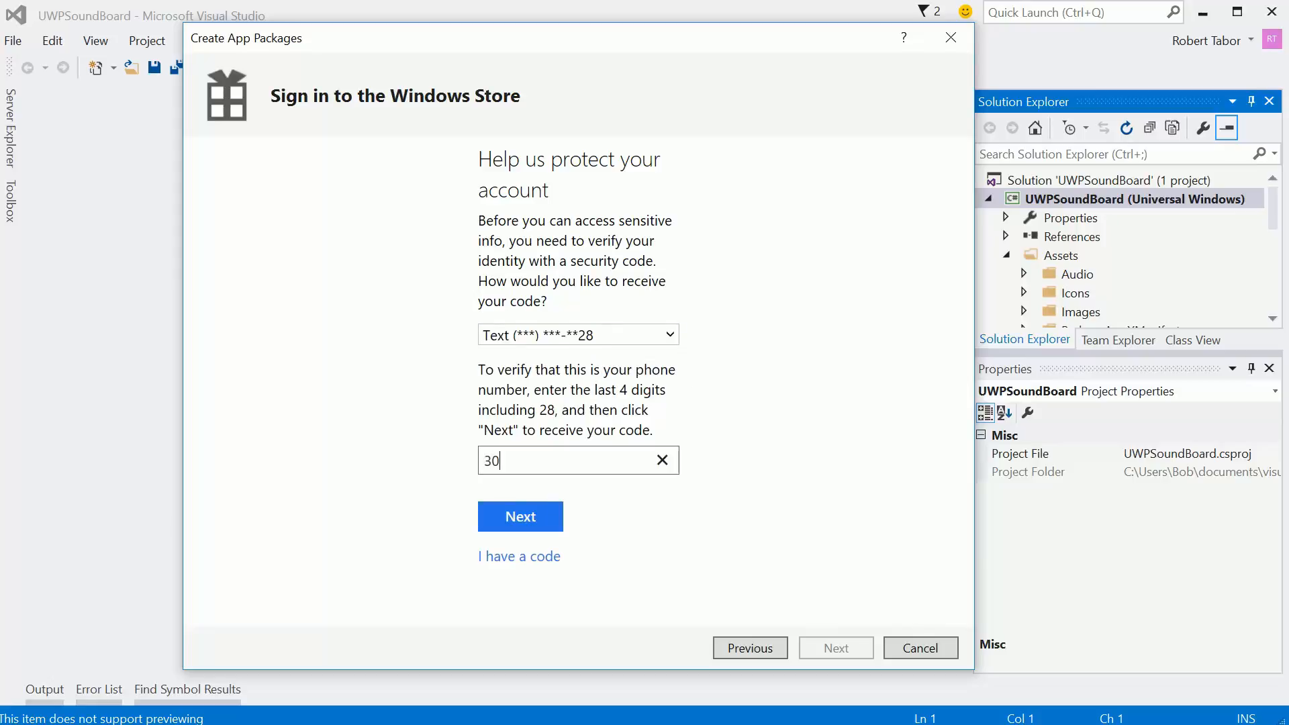
text(28)
click(518, 518)
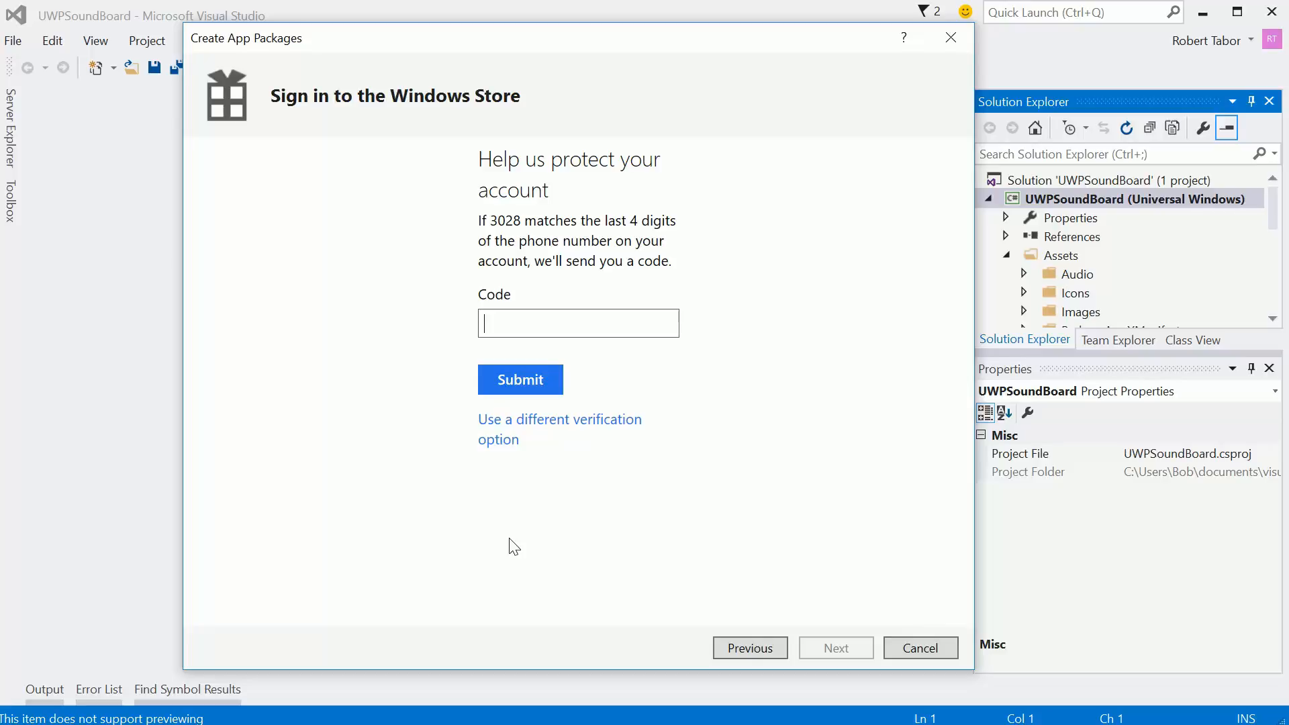
Step: Enter the verification code sent by text message and submit it to finish signing in to the Windows Store
text(••)
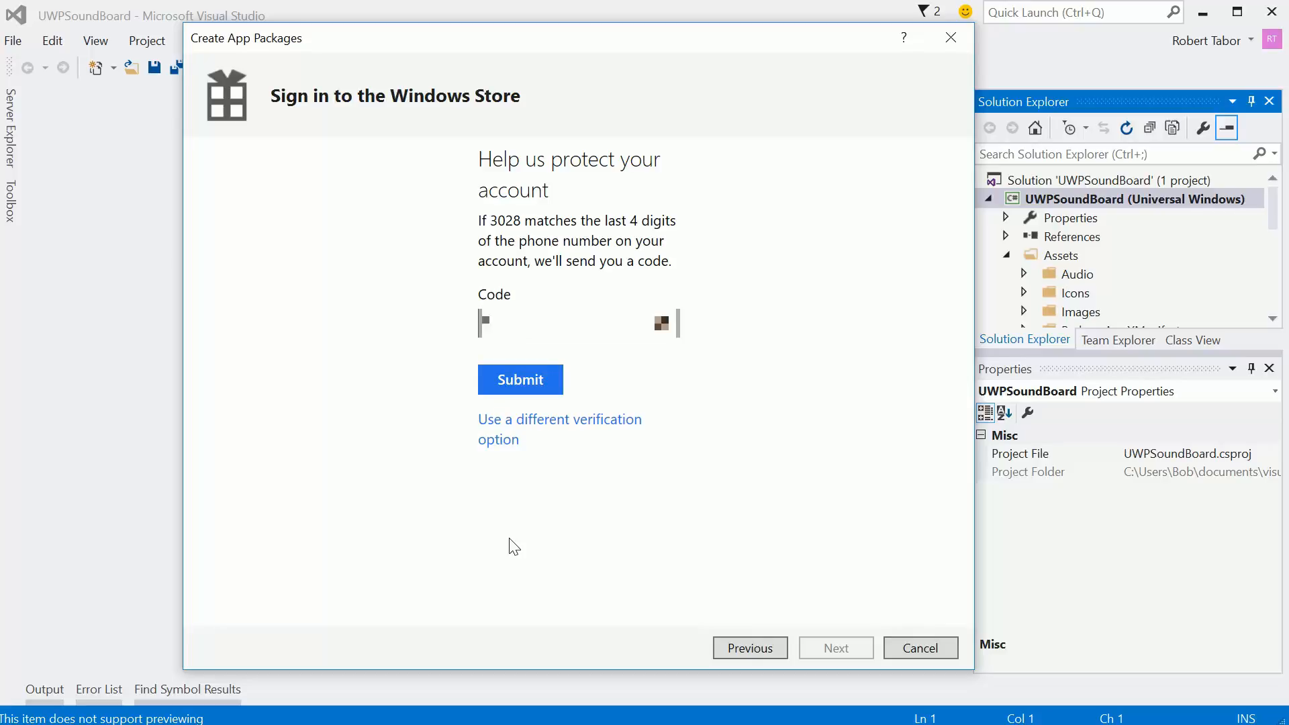
text(•••••)
click(513, 380)
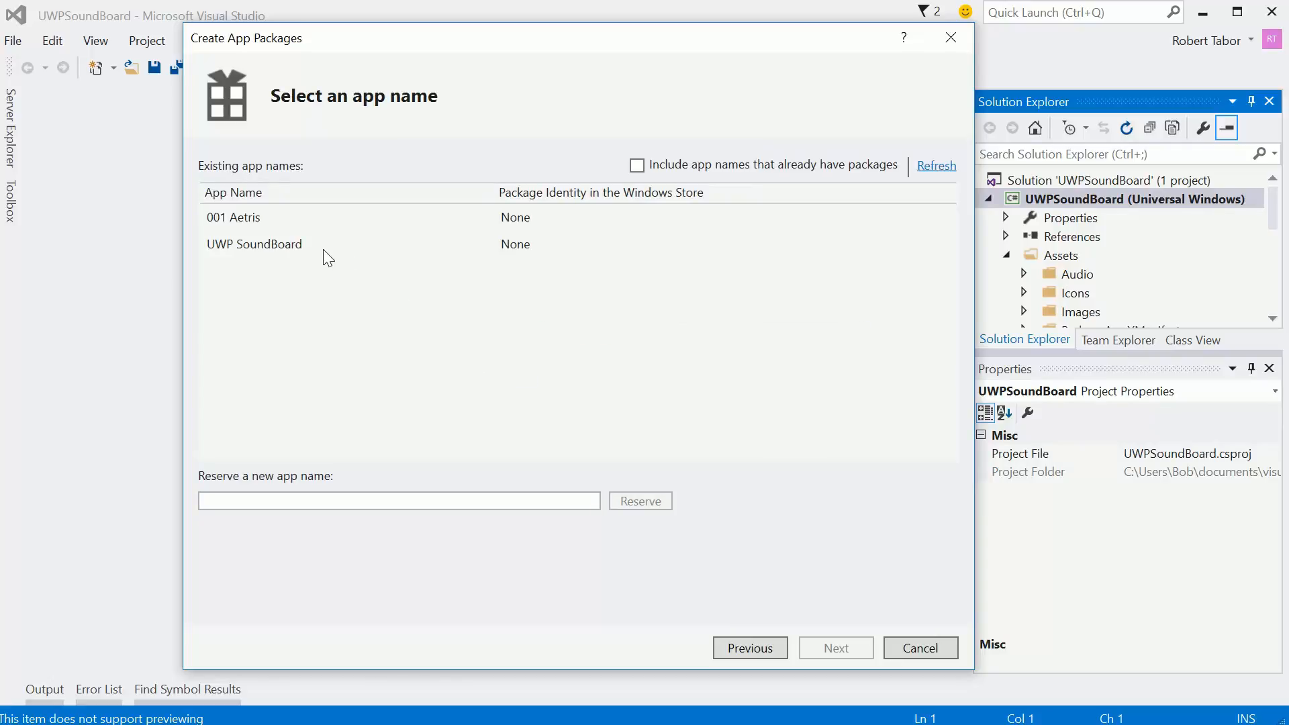
Step: Choose the UWP SoundBoard app name and create its x86, x64 and ARM Release packages
click(292, 245)
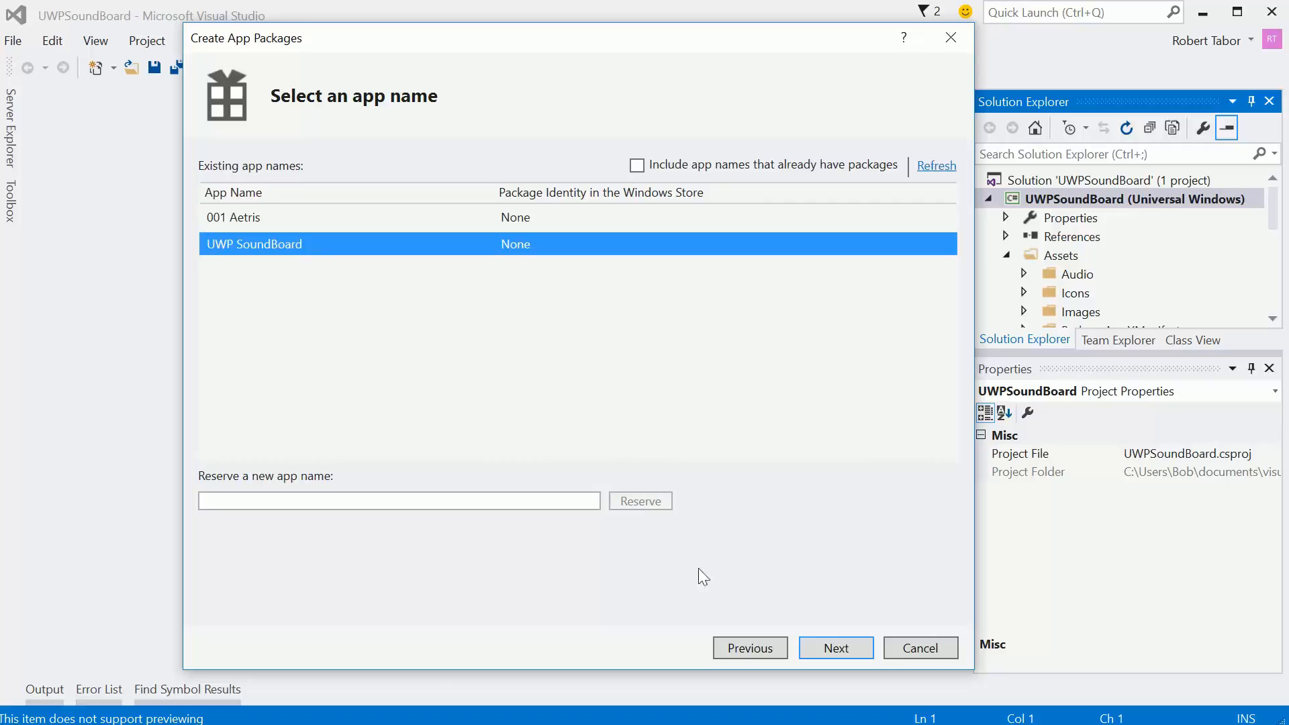
click(833, 650)
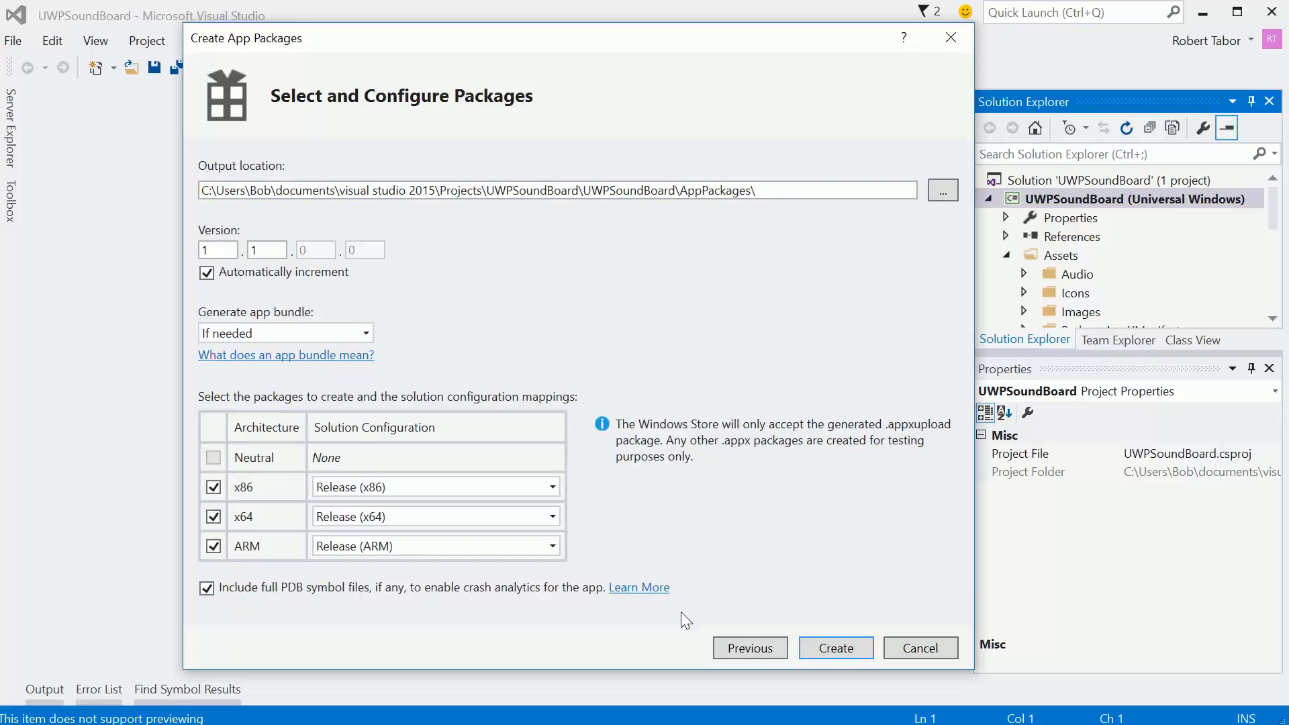
click(836, 648)
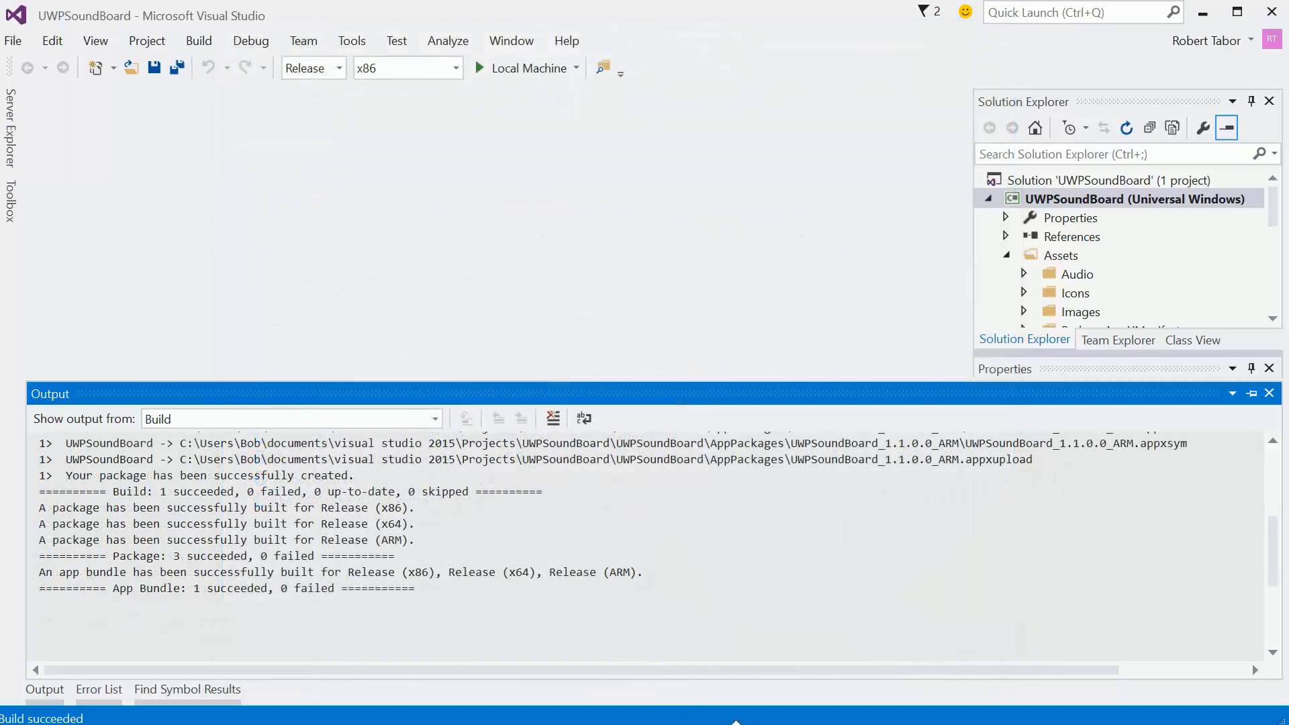
Step: Switch to Windows Dev Center in Internet Explorer and open the Packages section of the submission
mouse_move(654, 721)
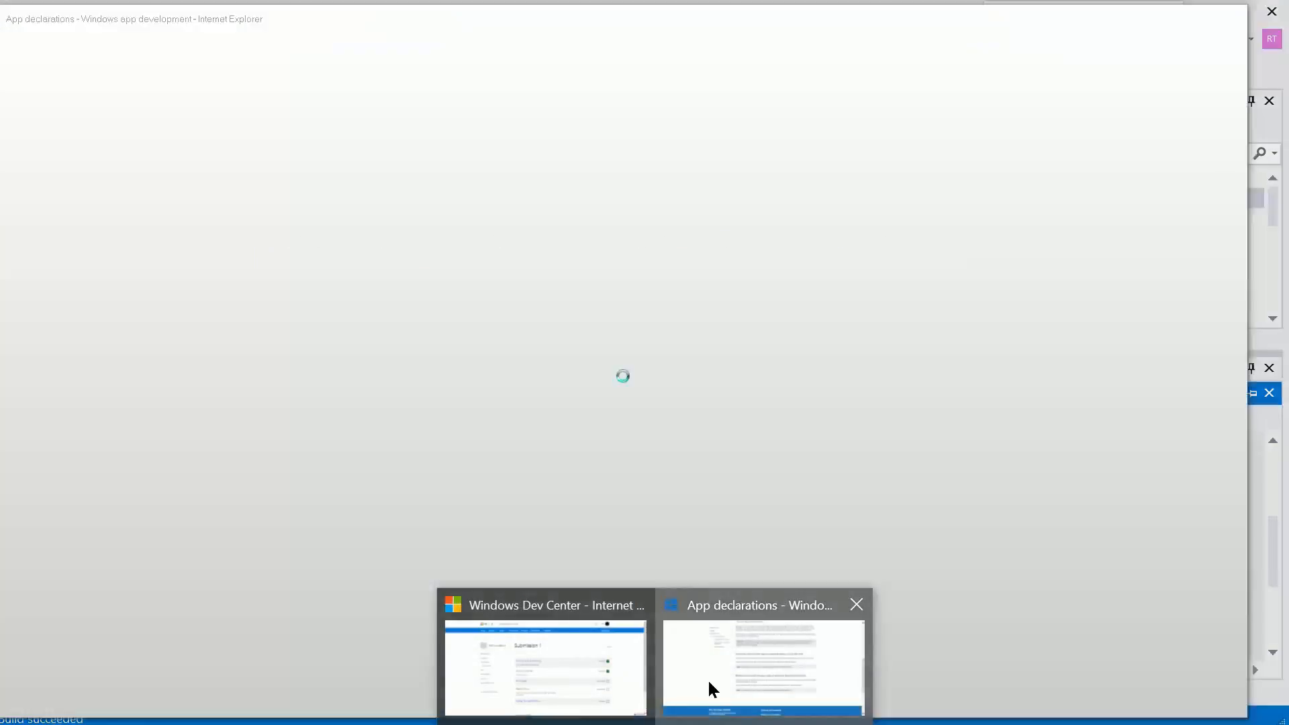
click(707, 680)
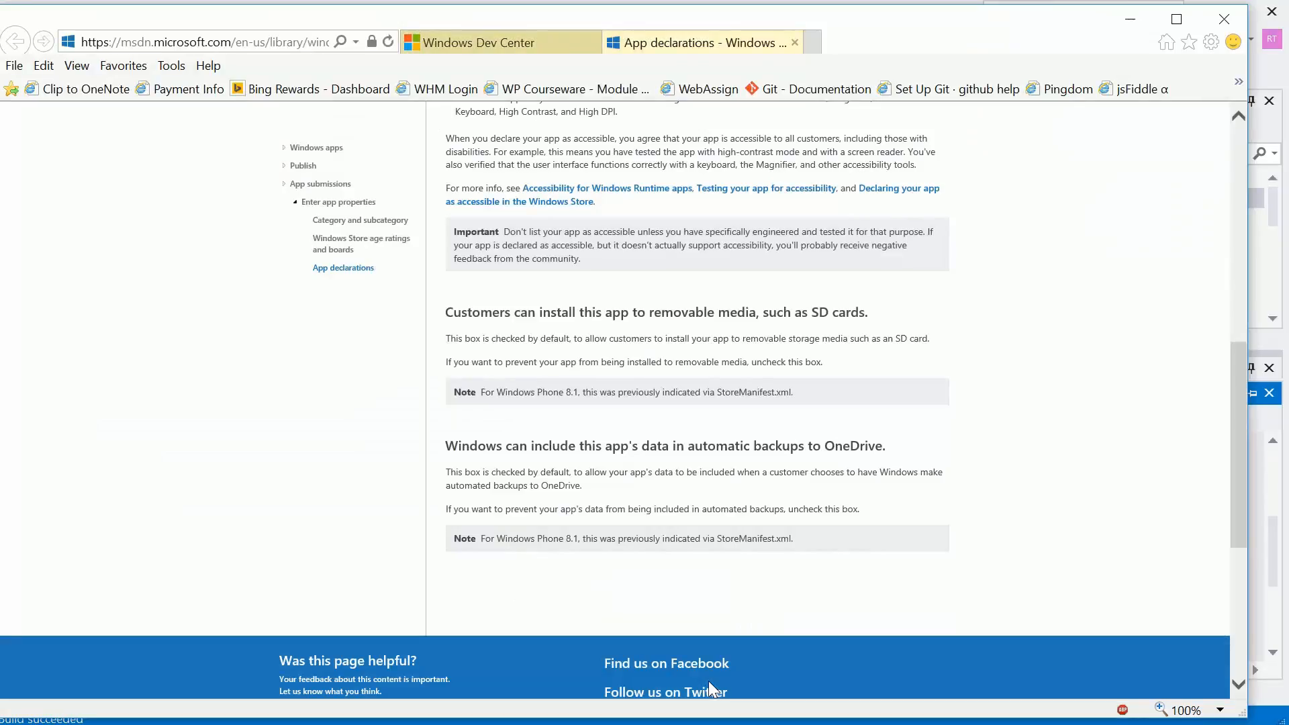
click(485, 43)
click(452, 494)
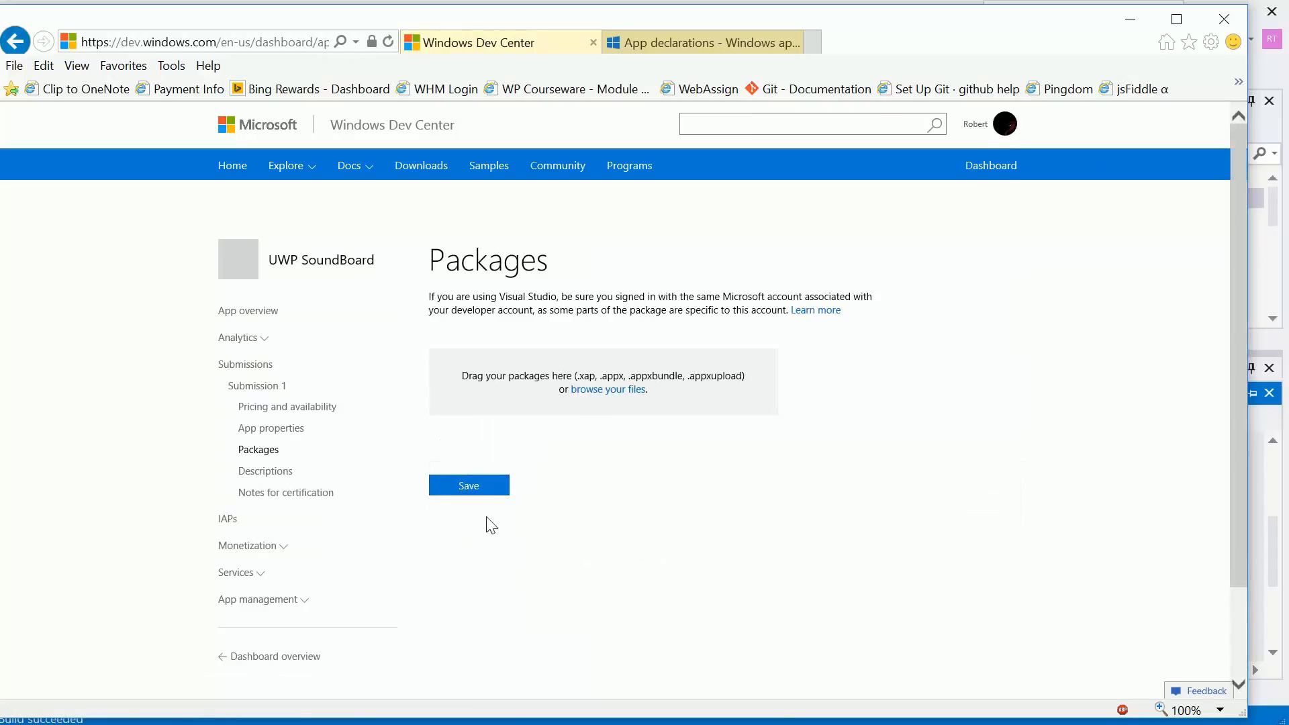
Step: Upload UWPSoundBoard_1.1.0.0_x64.appxupload from the AppPackages folder of the UWPSoundBoard project
click(580, 396)
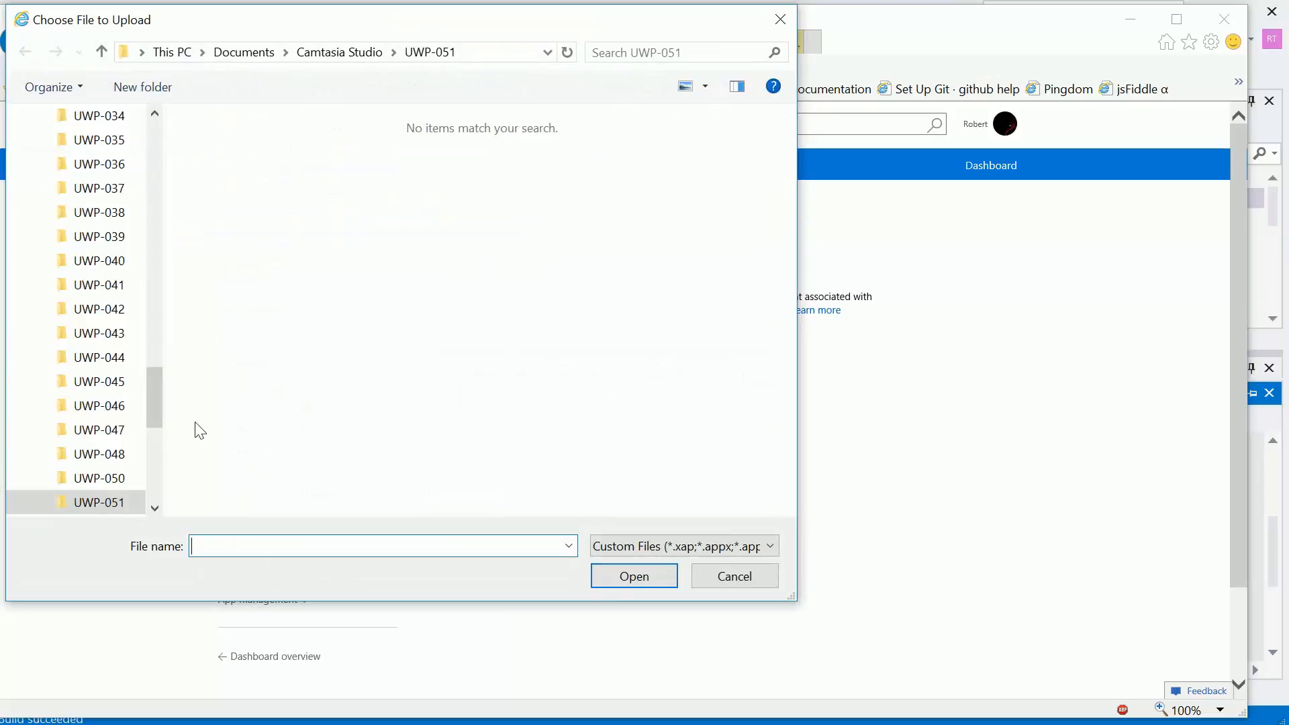
drag(144, 400, 146, 155)
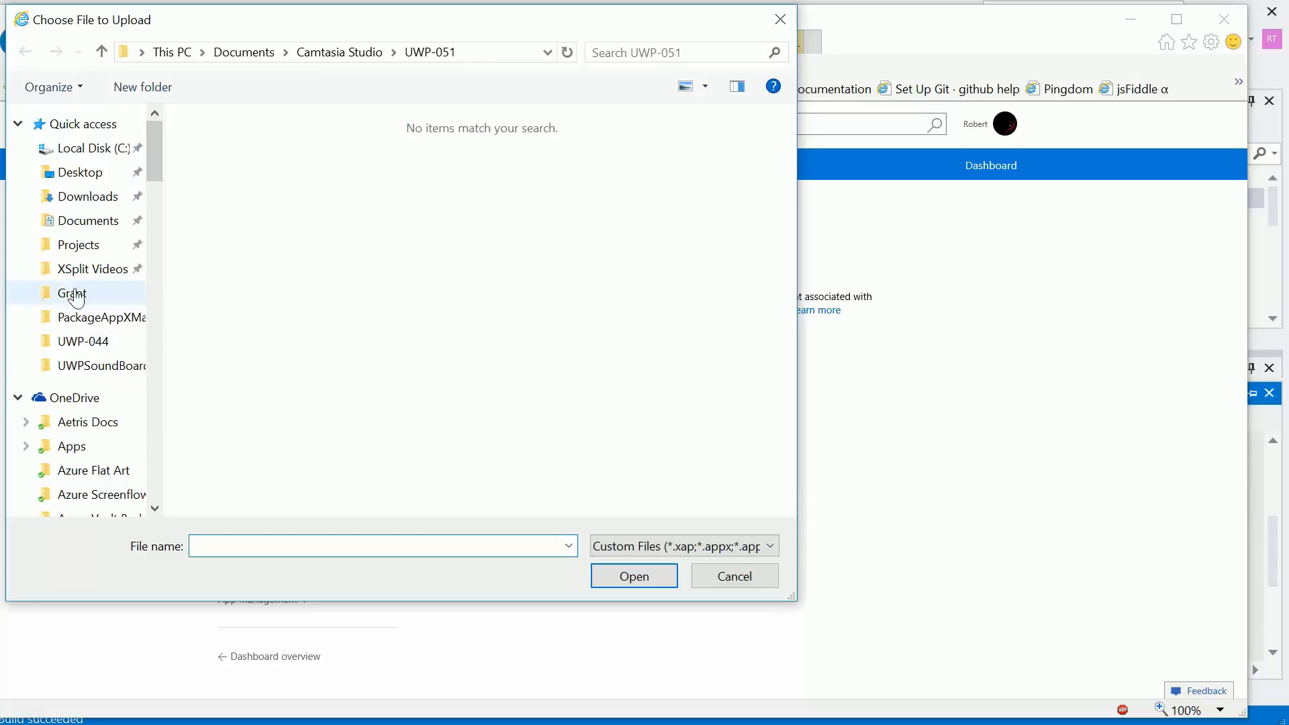
click(77, 249)
scroll(363, 363, down, 15)
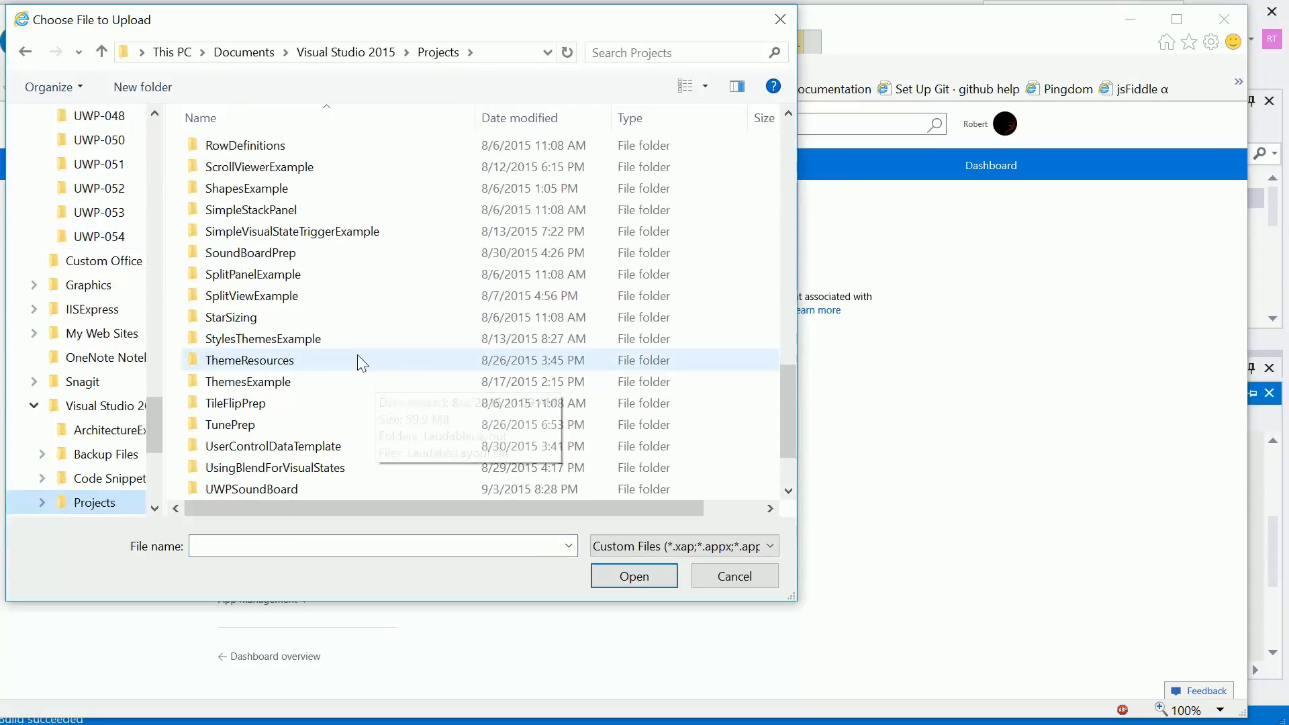
double_click(217, 403)
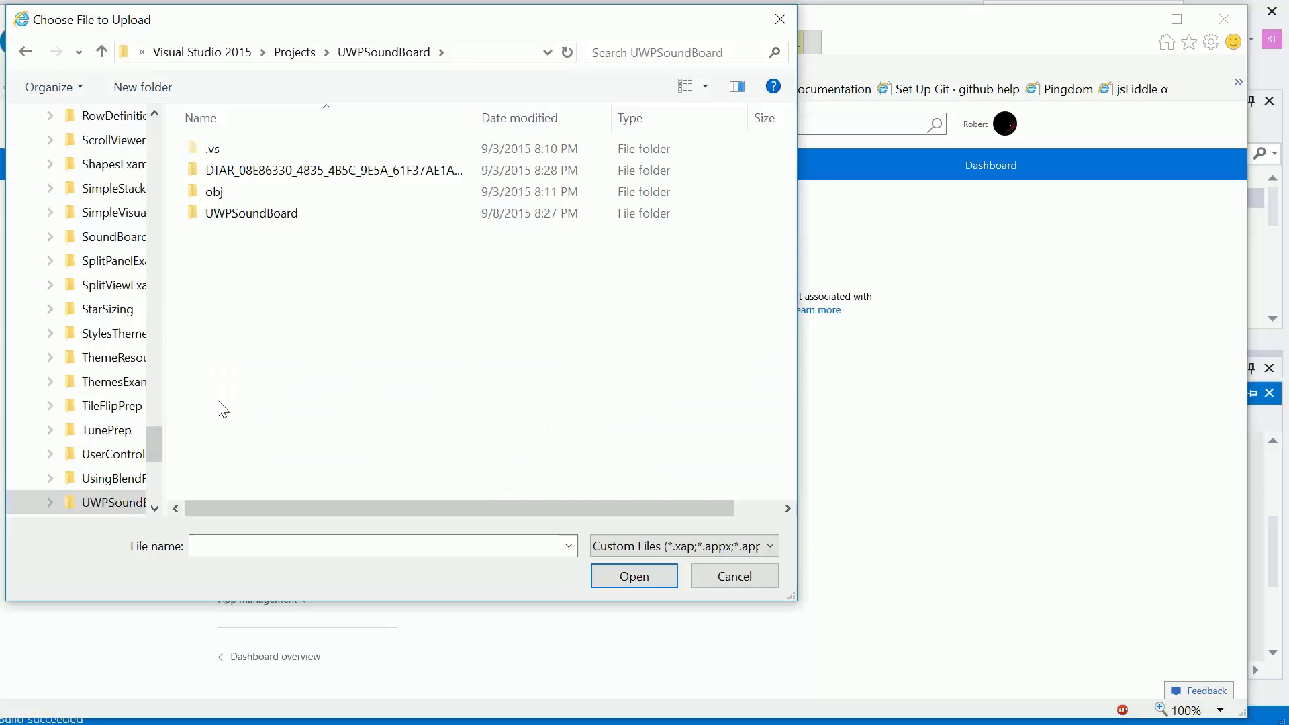
double_click(238, 212)
double_click(210, 149)
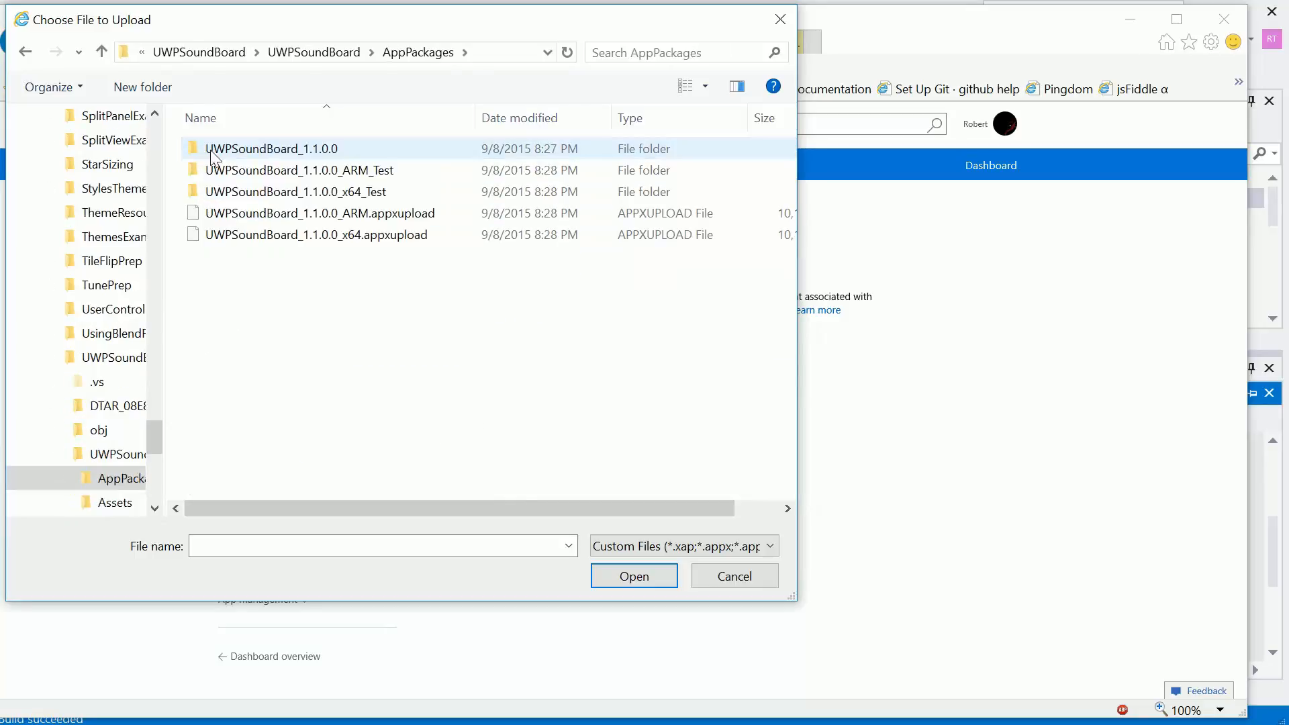
click(234, 235)
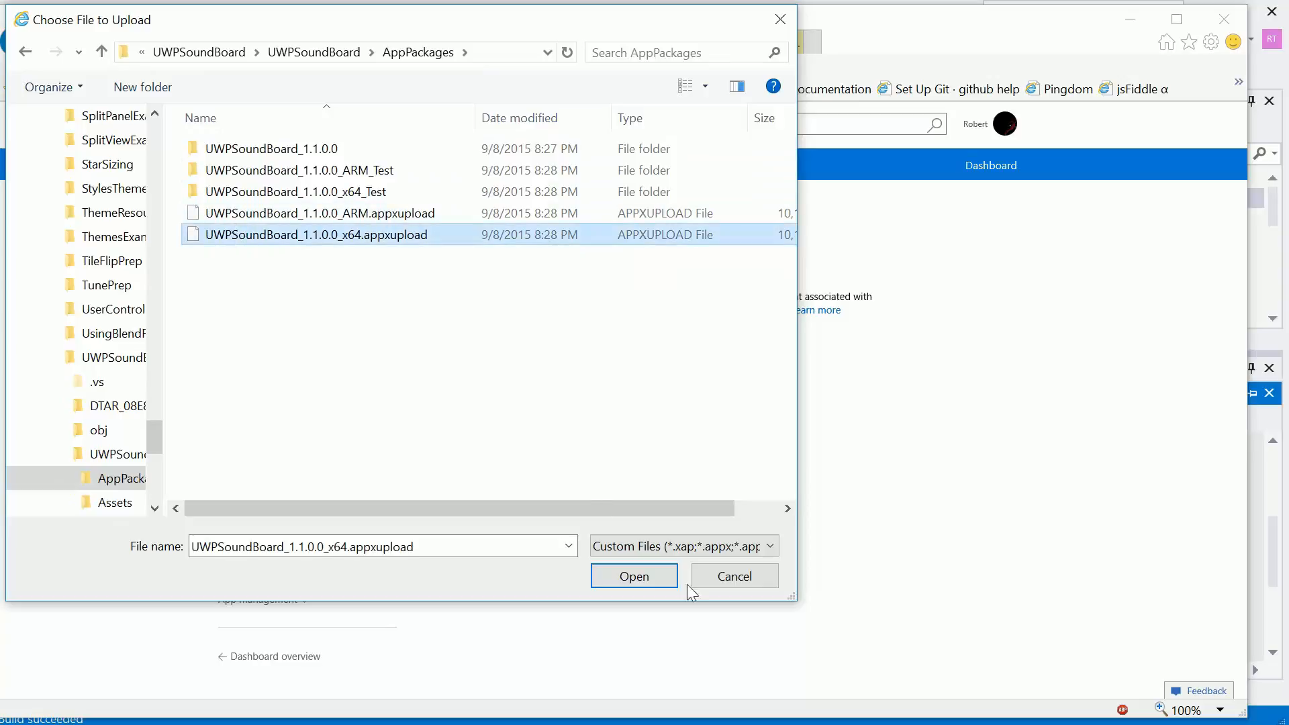
click(636, 586)
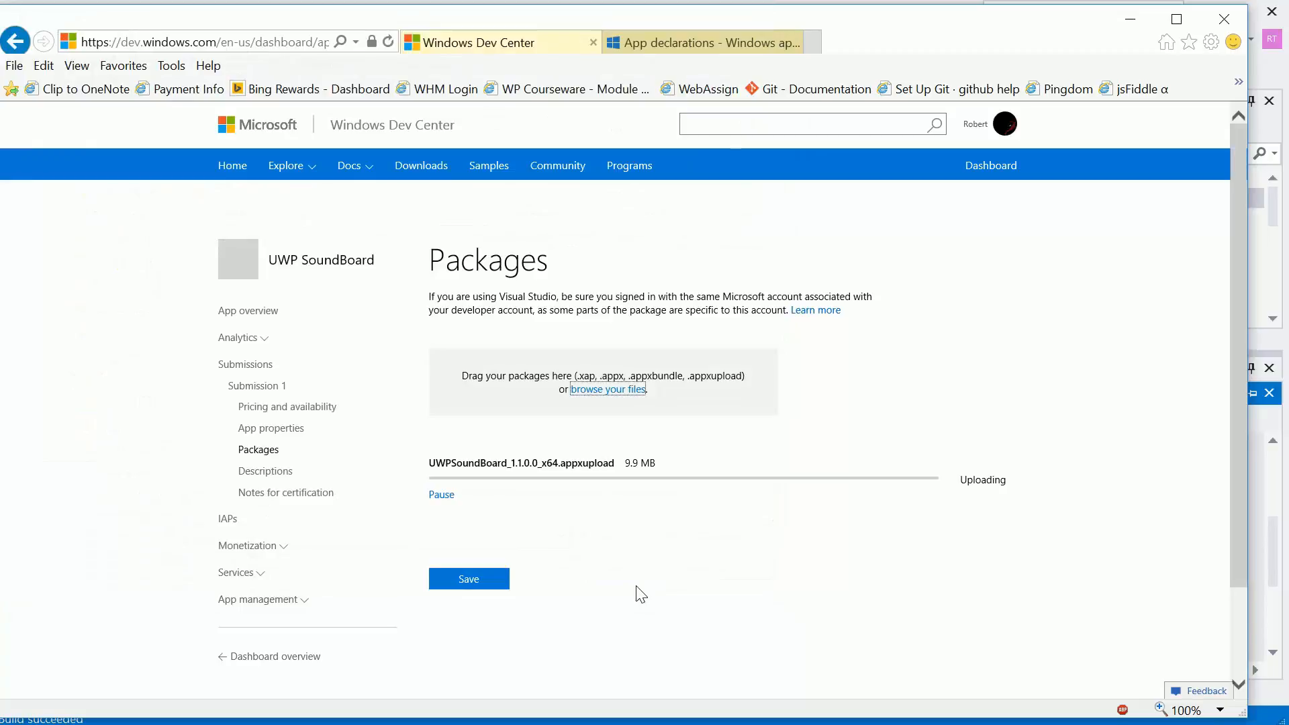
Step: Add UWPSoundBoard_1.1.0.0_ARM.appxupload to the submission's packages and save the Packages section
click(617, 394)
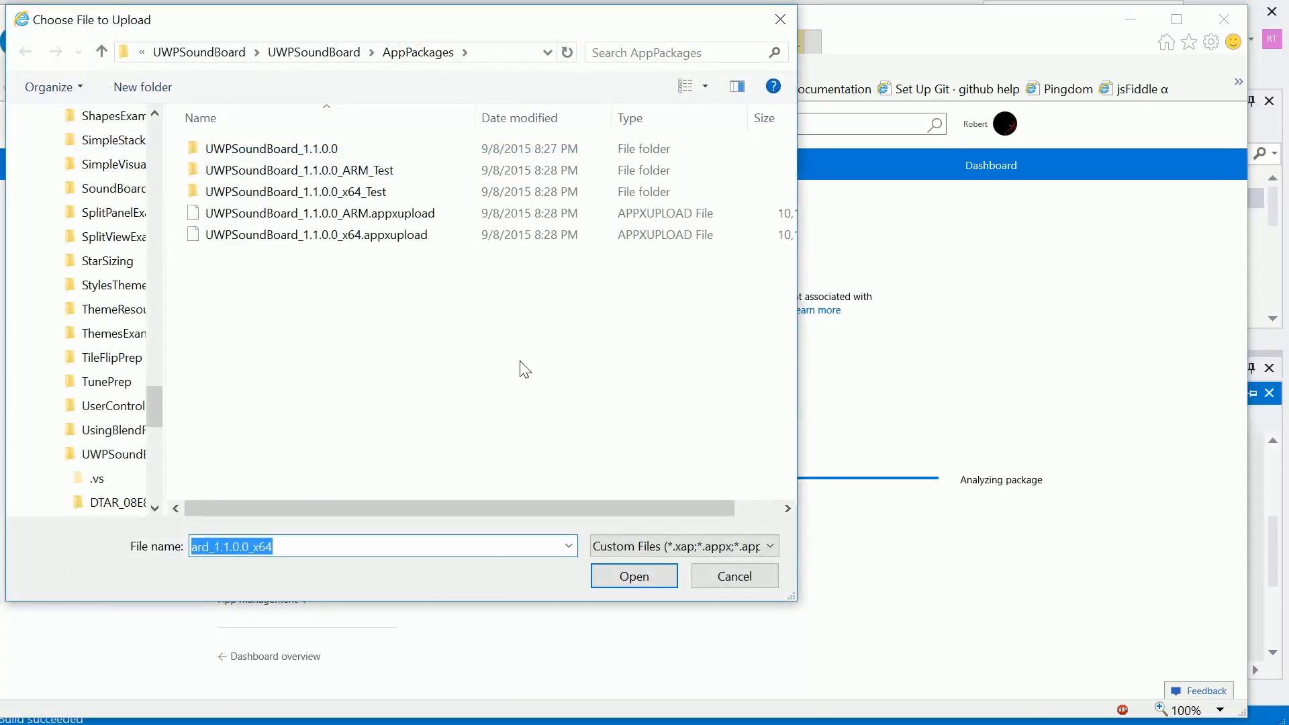
click(269, 213)
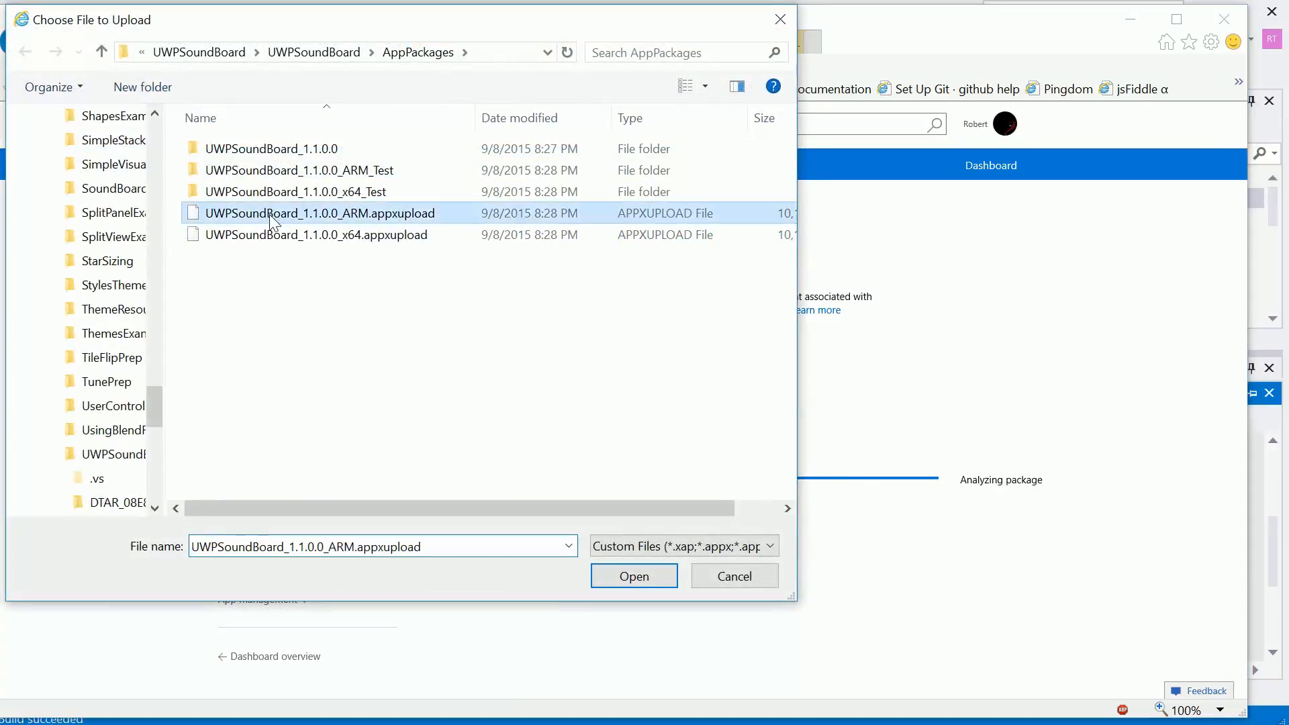
click(631, 577)
scroll(1131, 360, down, 2)
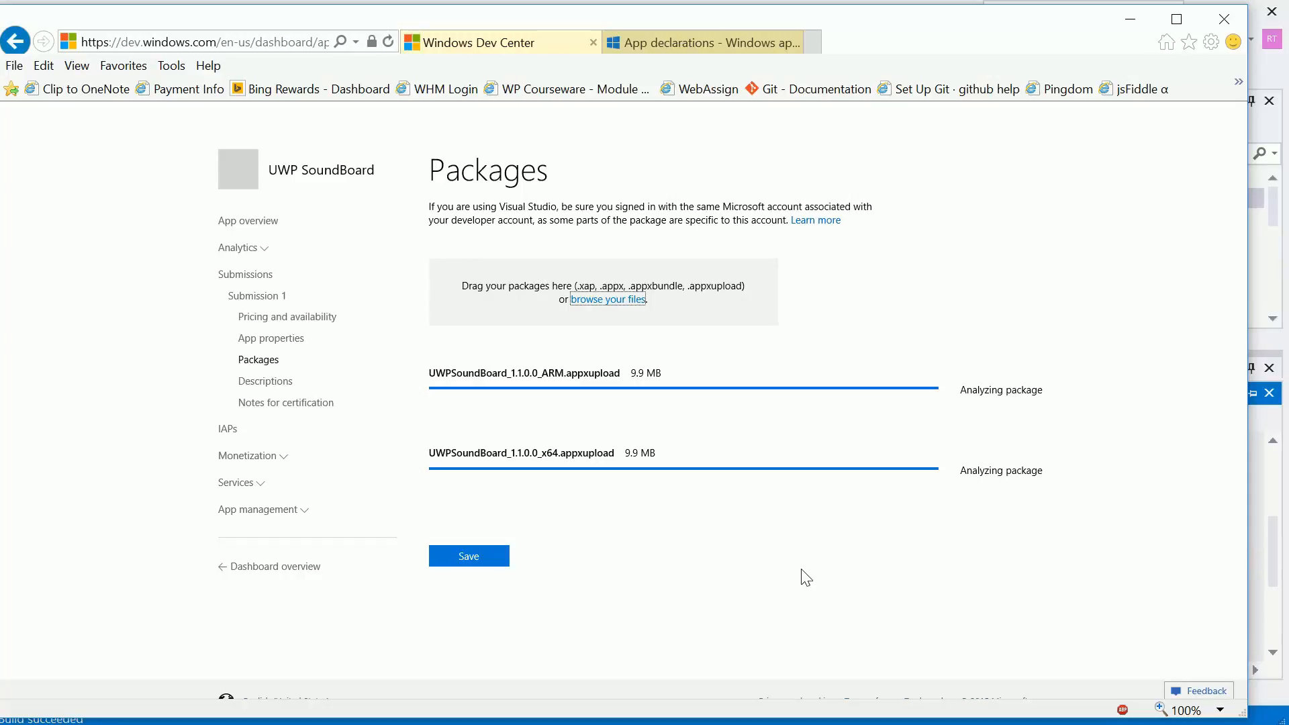
scroll(804, 576, down, 2)
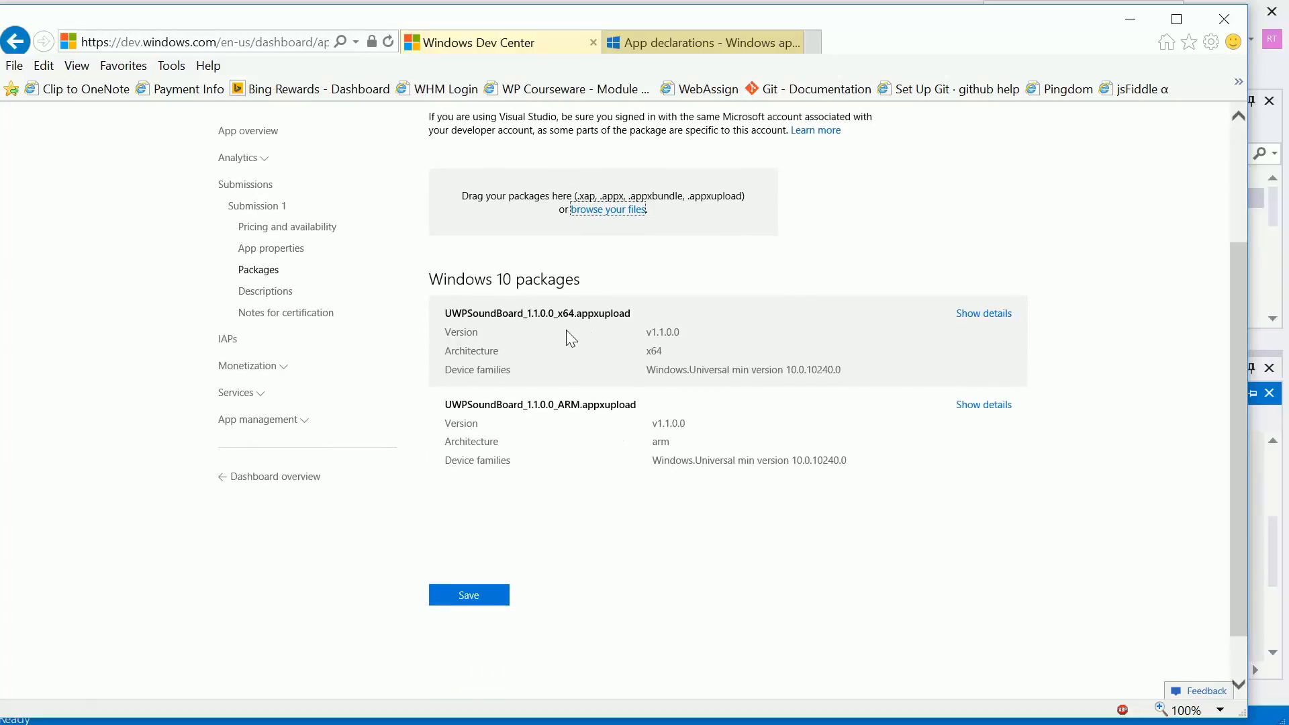
click(462, 599)
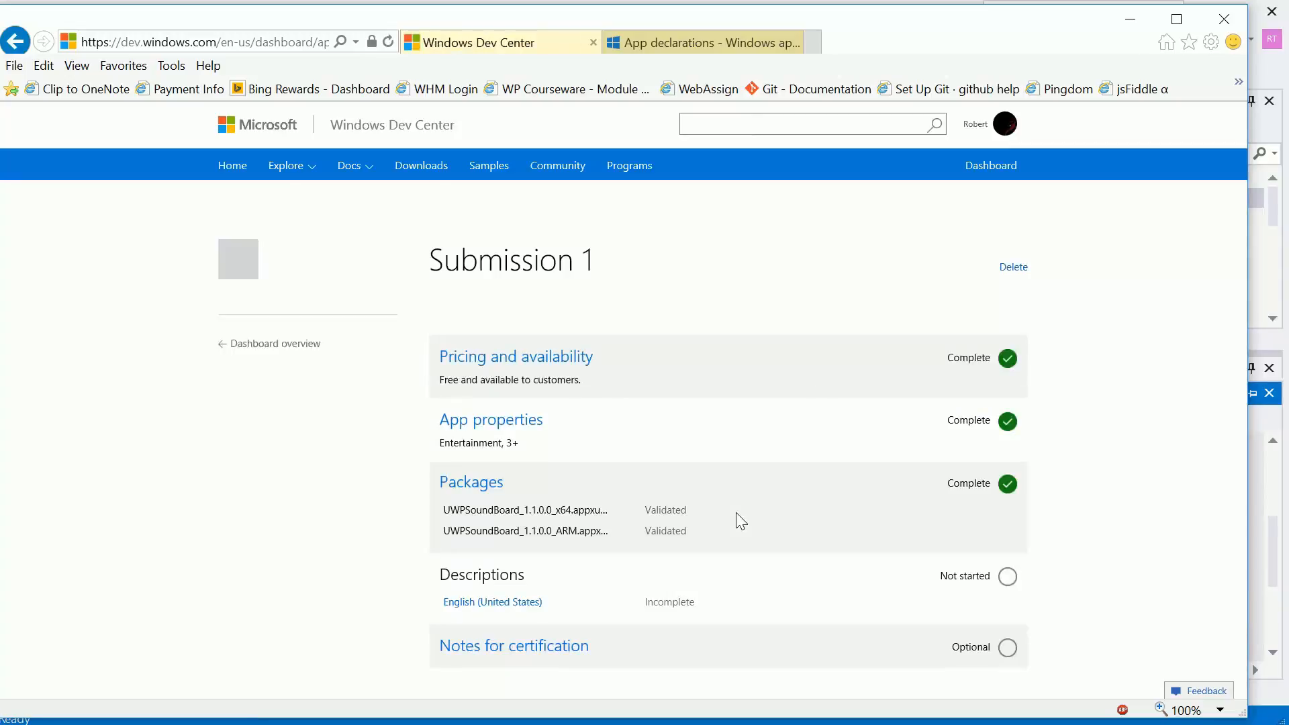
Step: Fill in the English (United States) app description with "A fun sound board application to play noises for friends."
scroll(735, 516, down, 2)
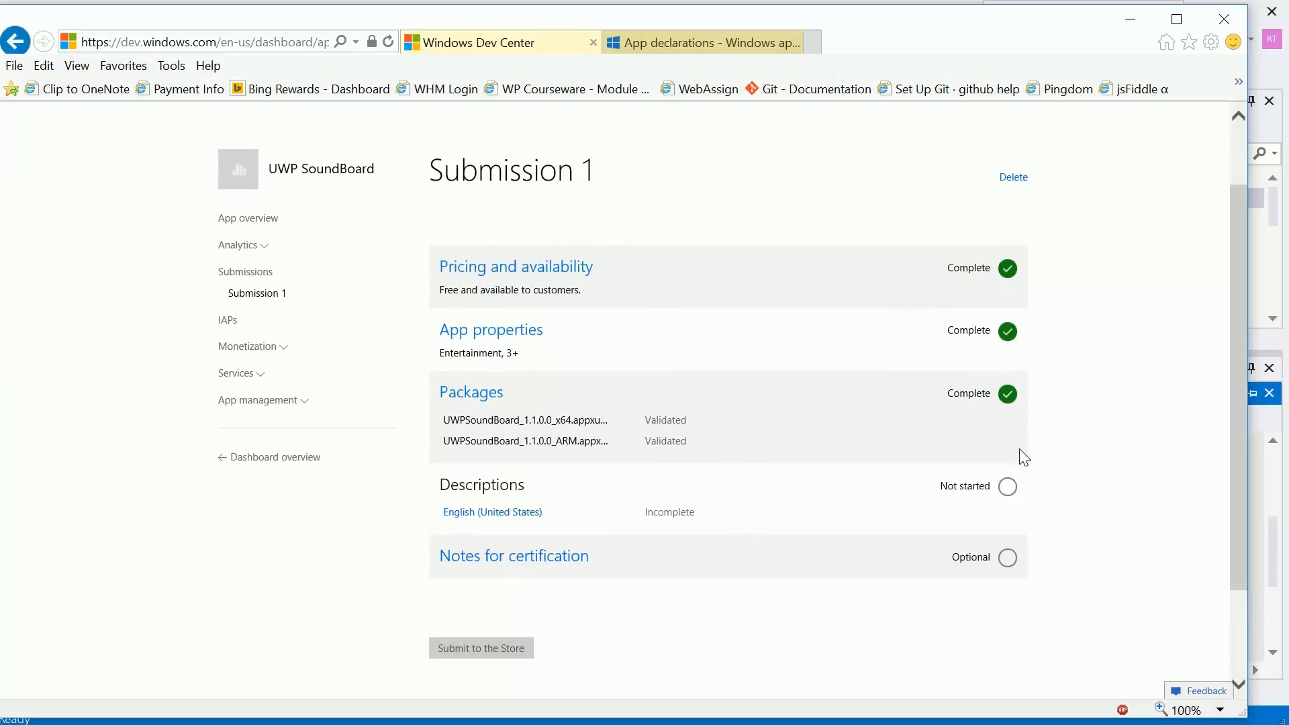
click(464, 516)
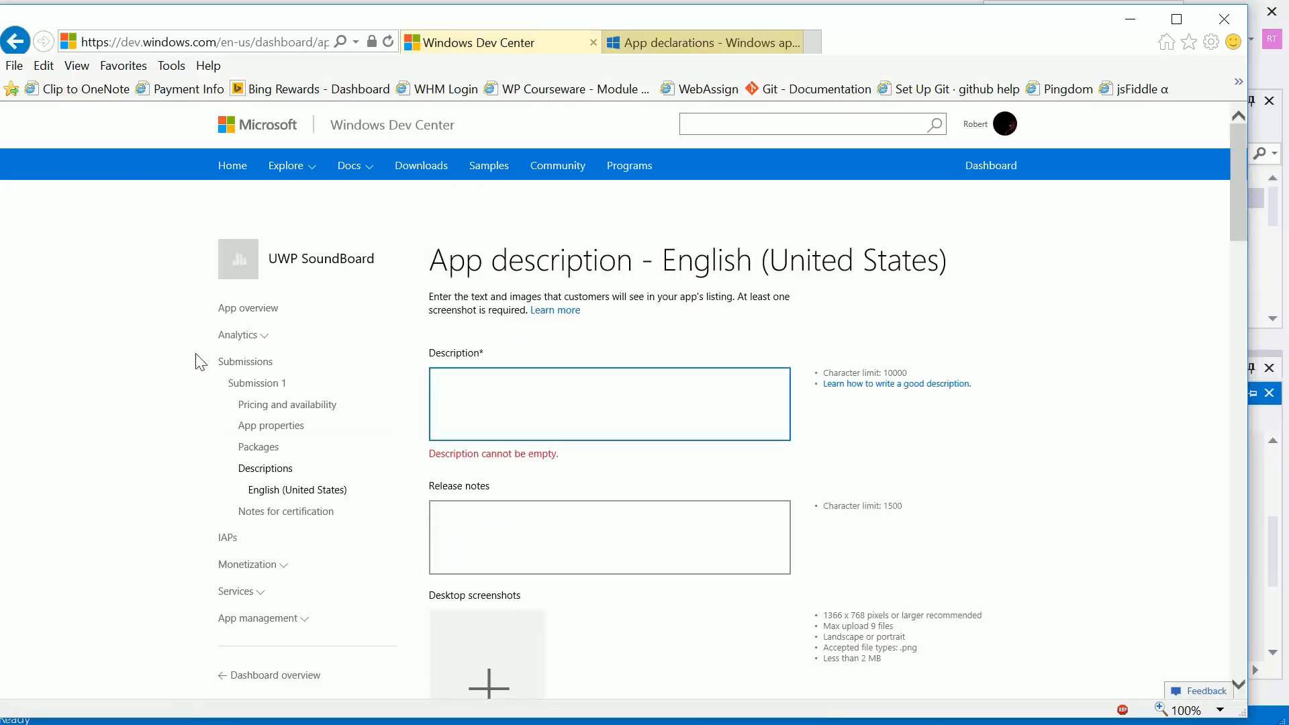
scroll(169, 378, down, 2)
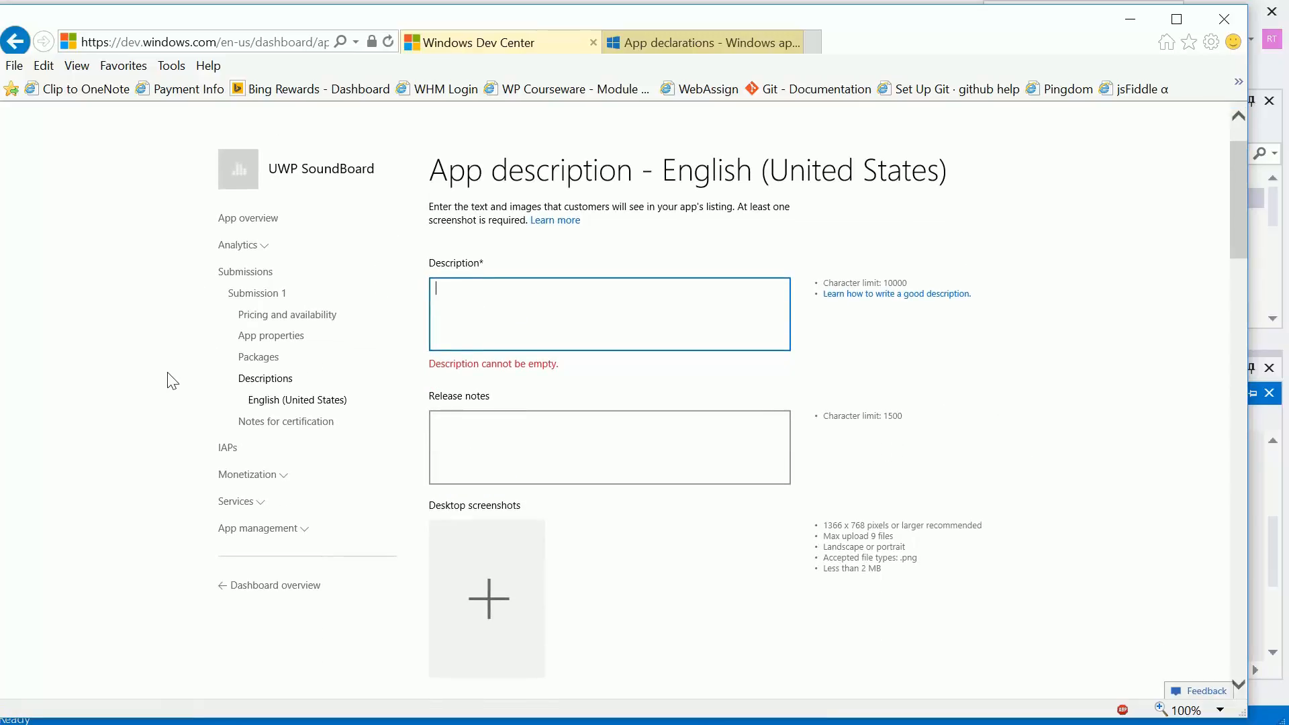
text(A fun sound board application t)
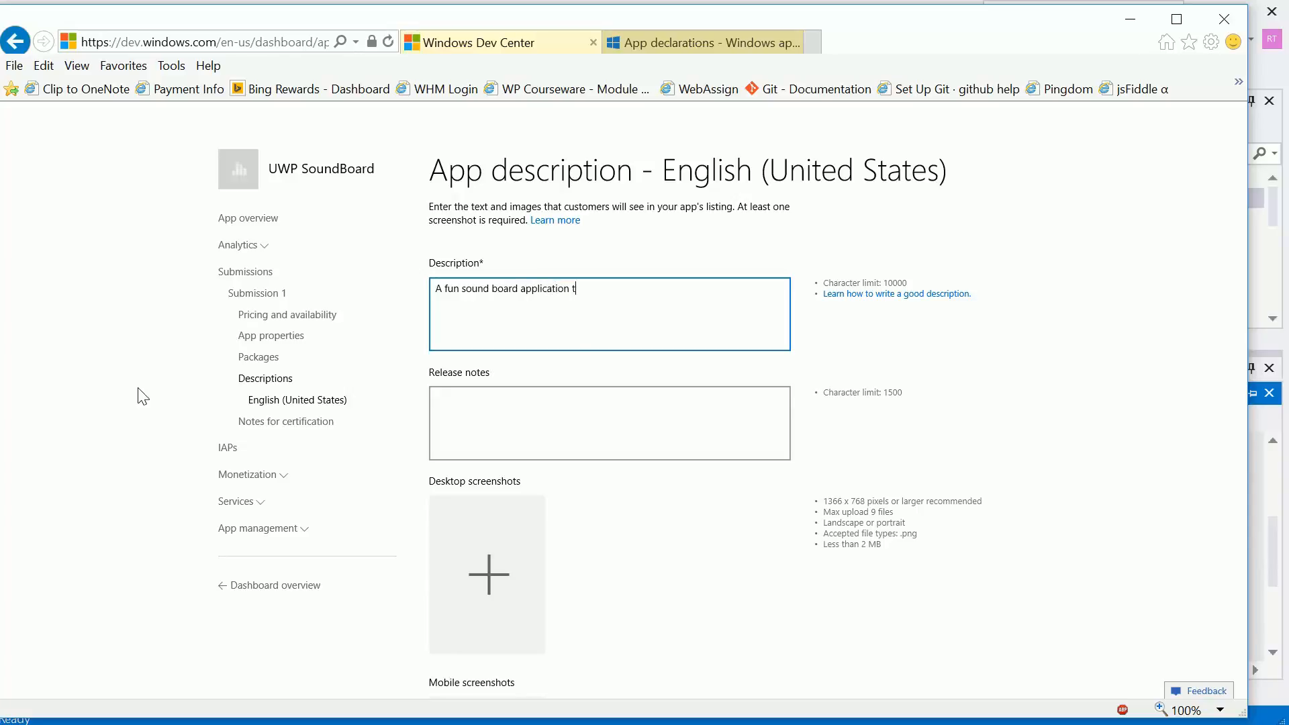
text(o play noises for friends)
click(621, 436)
Step: Review the description page's requirements for screenshots, app tile icon, promotional artwork, app features, recommended hardware, keywords and copyright info
scroll(621, 437, down, 1)
scroll(611, 448, down, 1)
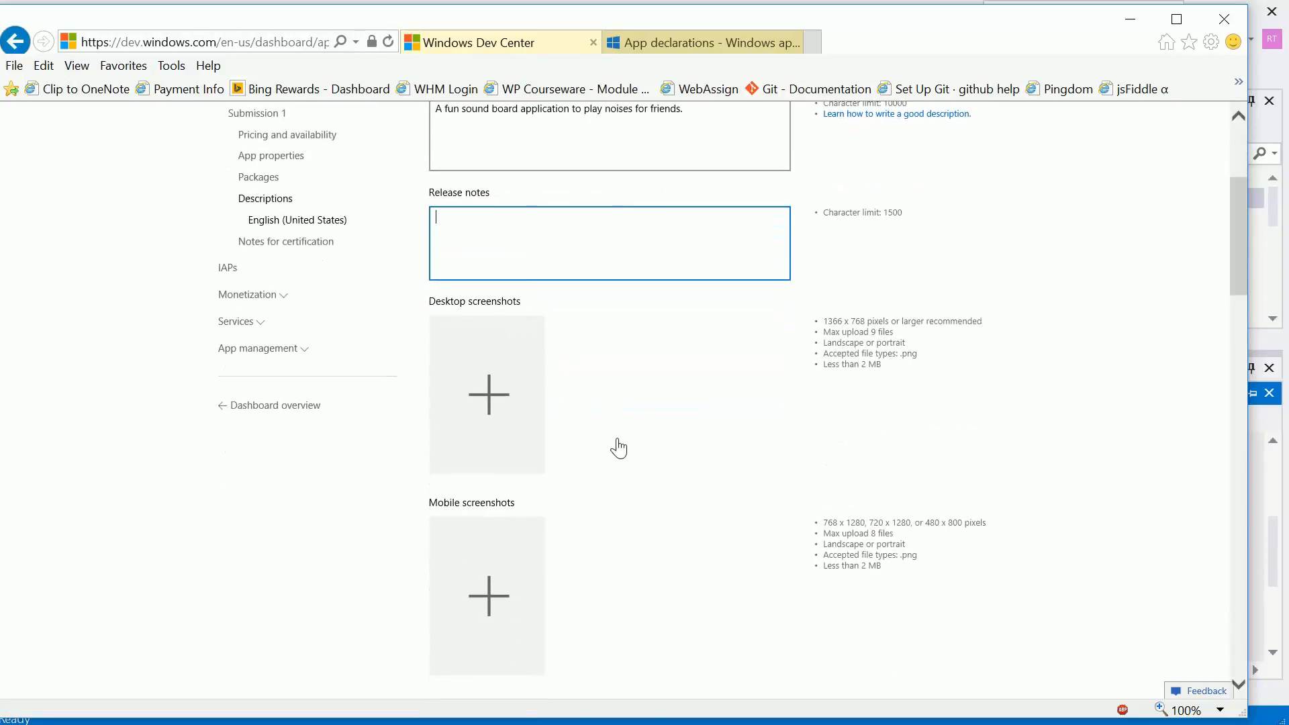
scroll(618, 448, down, 1)
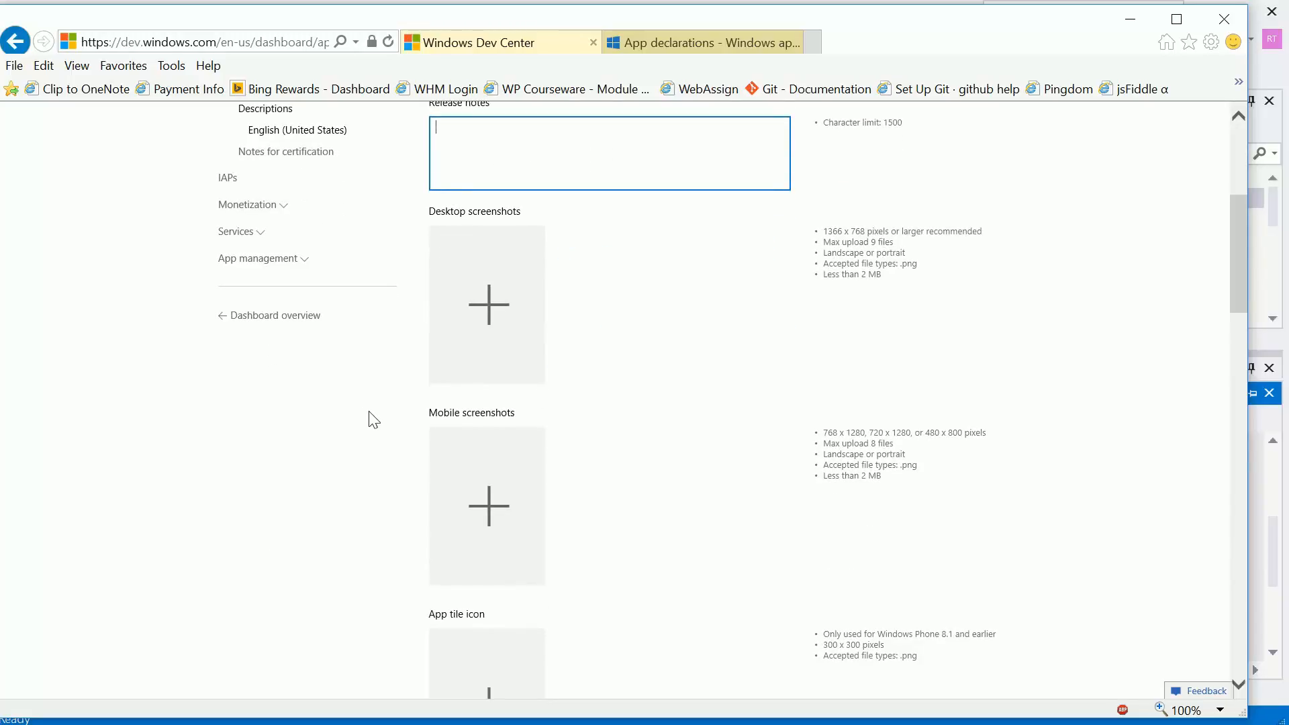
scroll(368, 418, down, 3)
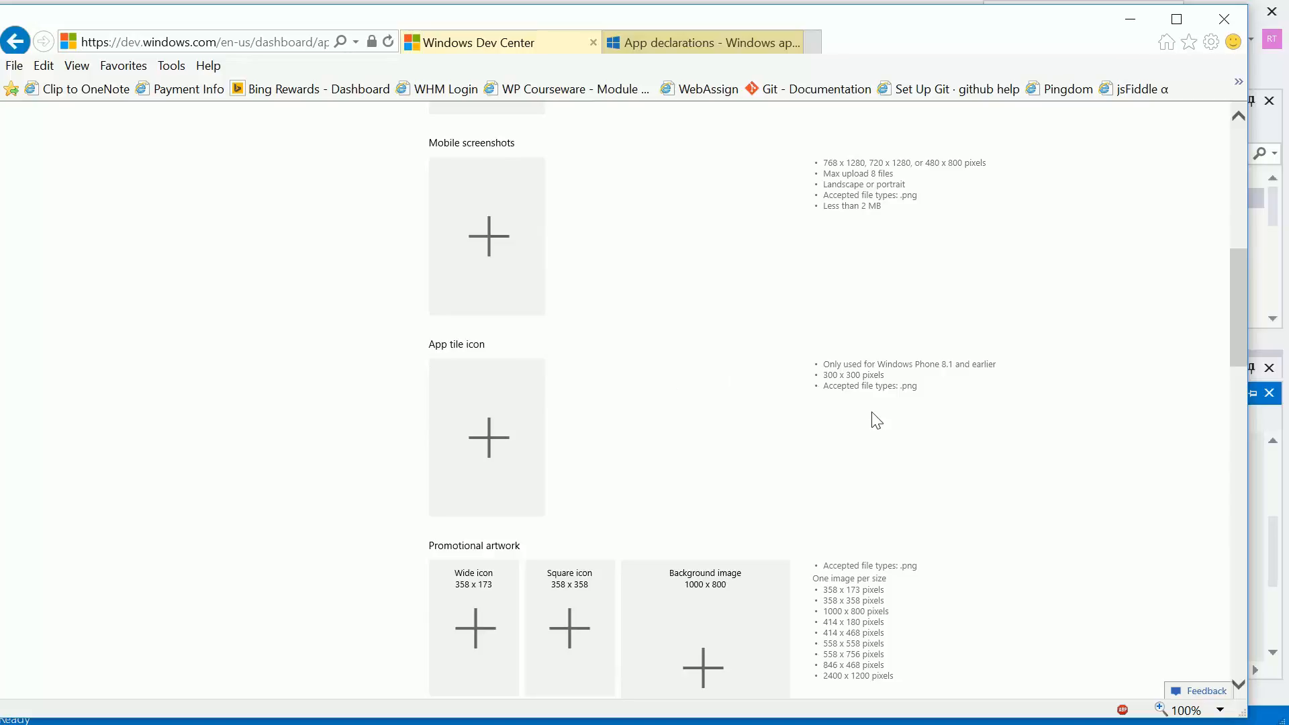
scroll(750, 425, down, 1)
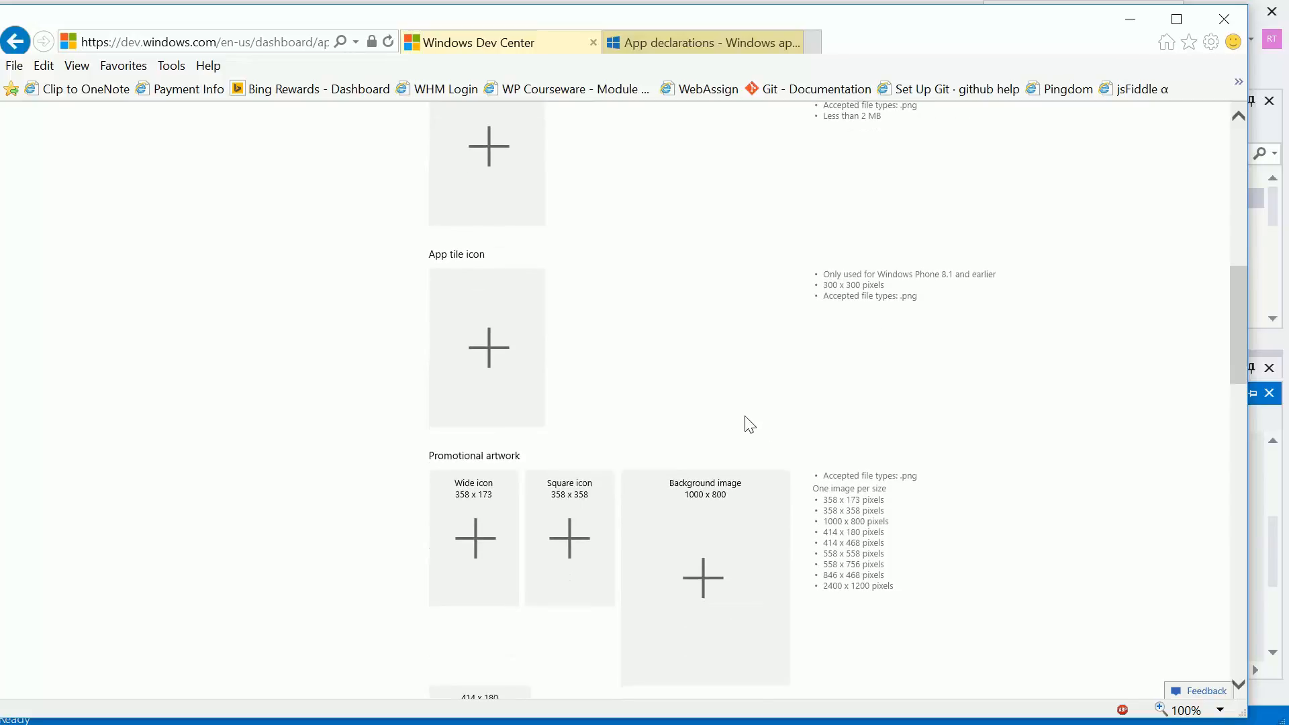
scroll(748, 423, down, 1)
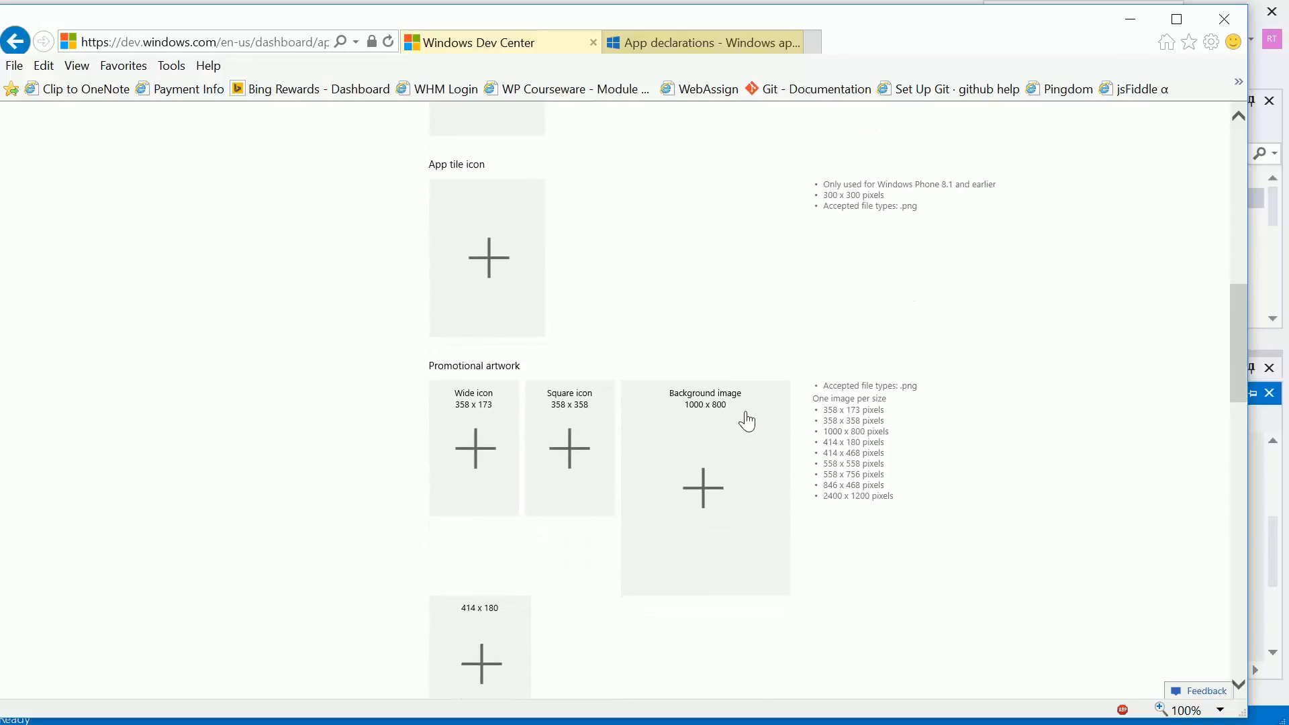
scroll(746, 421, down, 8)
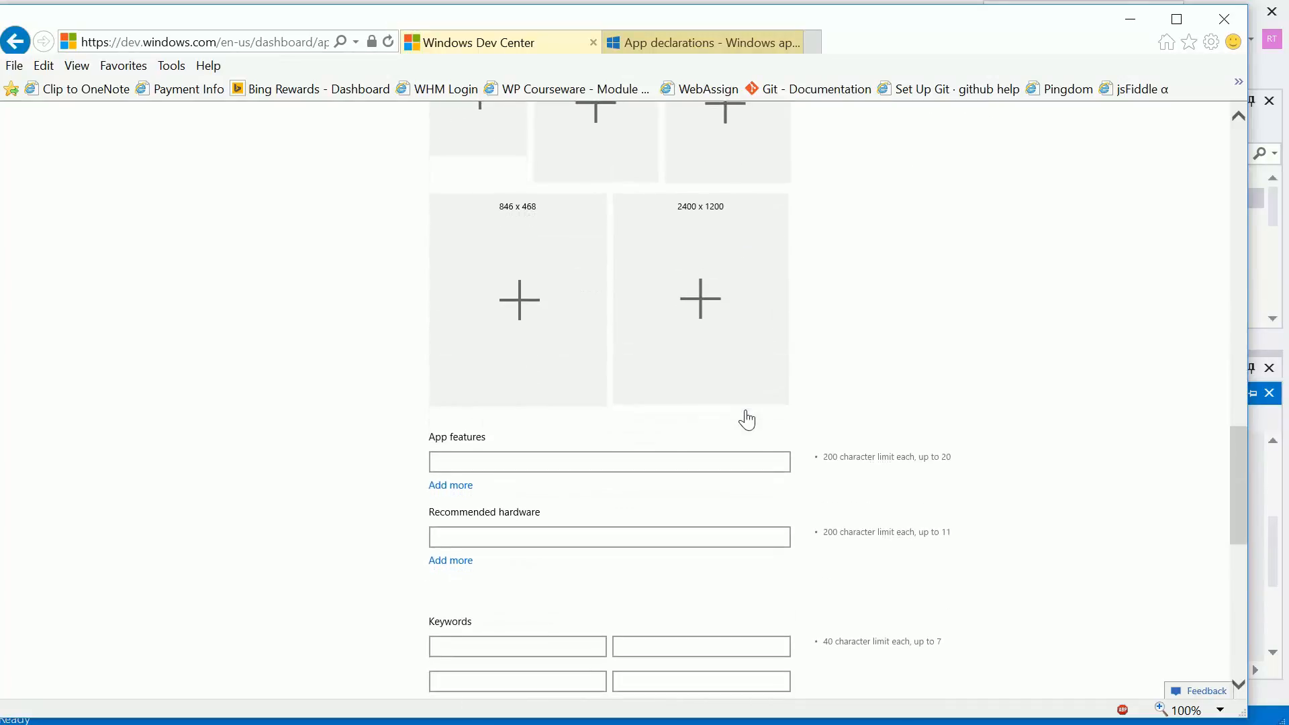
scroll(748, 420, down, 1)
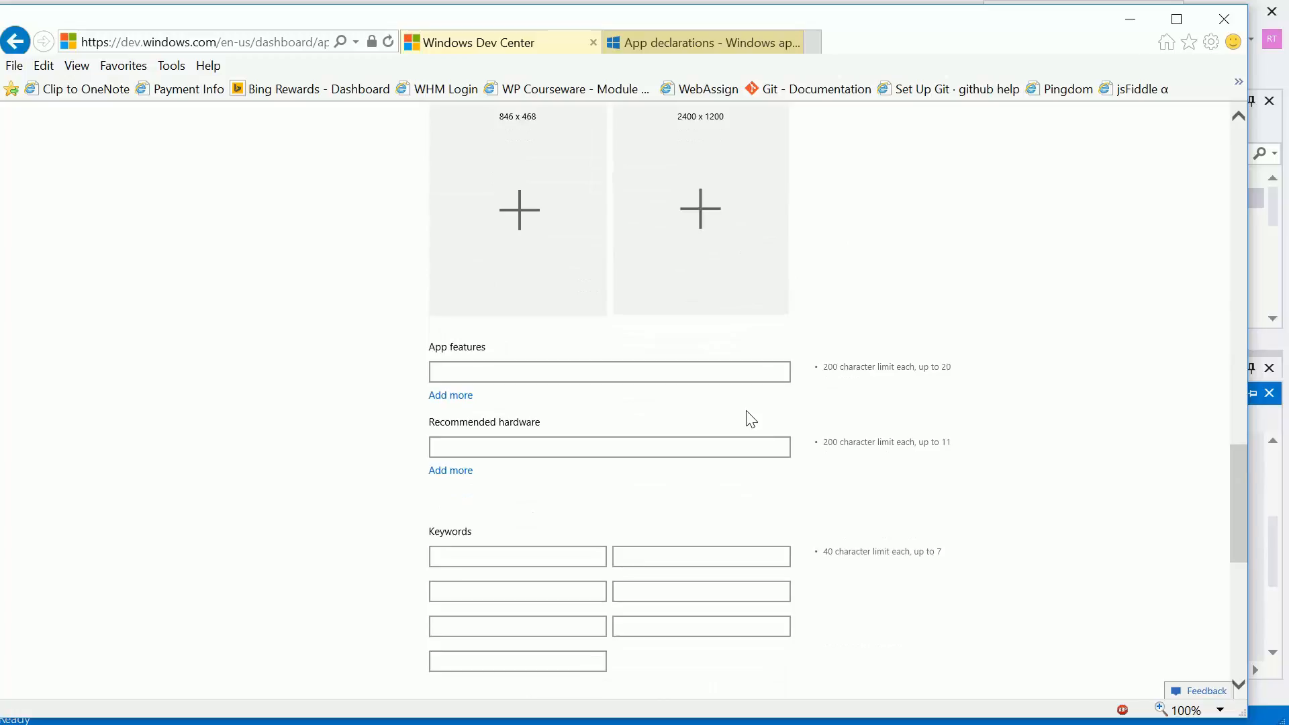
scroll(755, 418, down, 4)
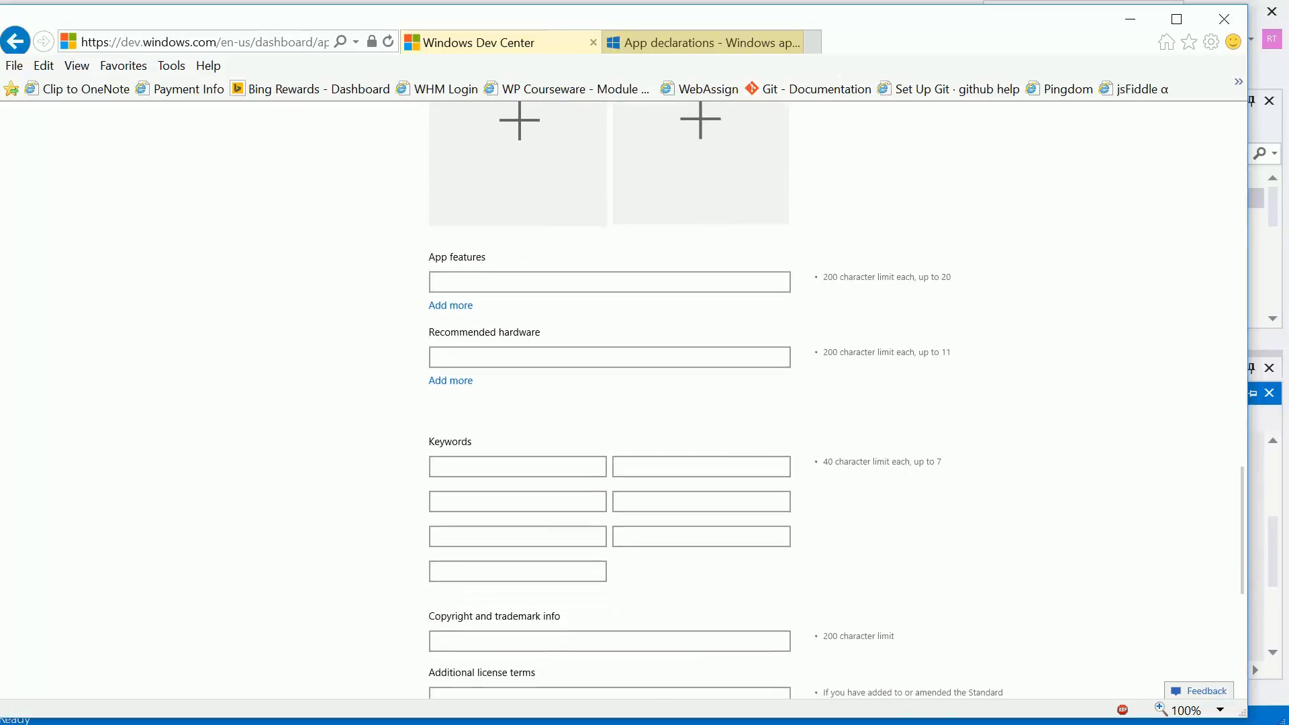
scroll(761, 414, up, 10)
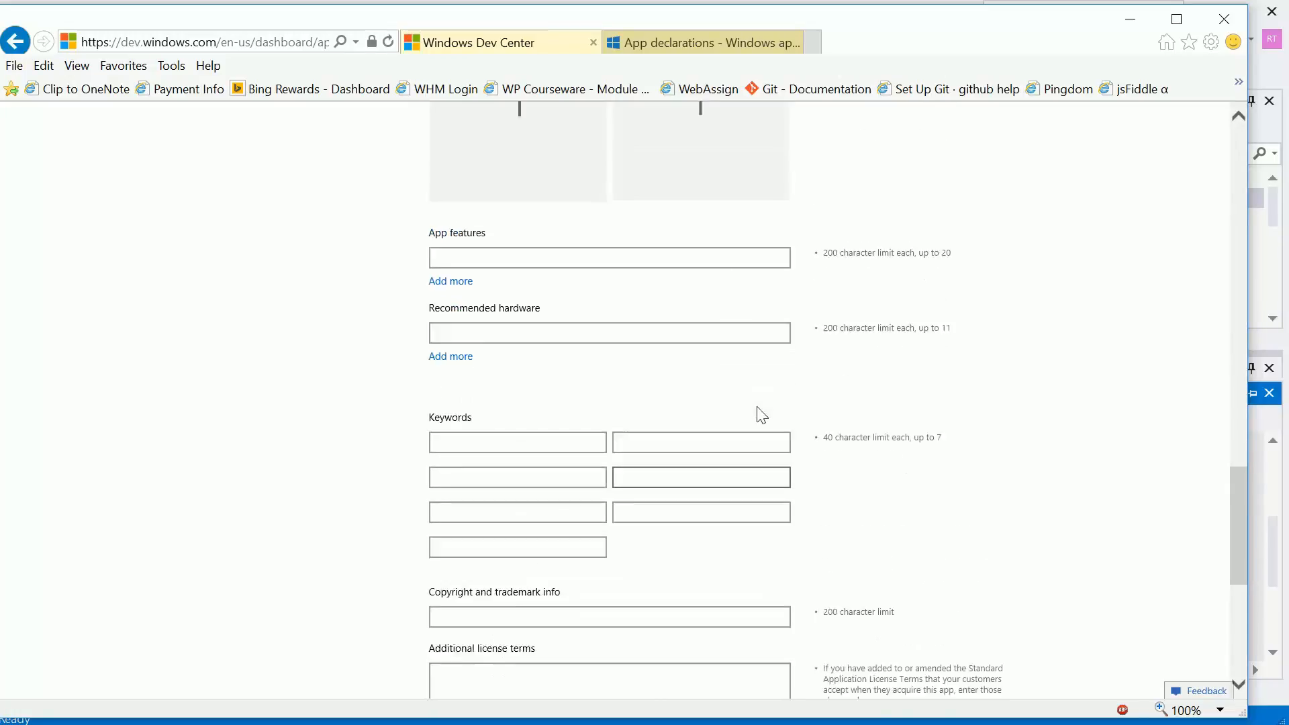
scroll(570, 229, up, 7)
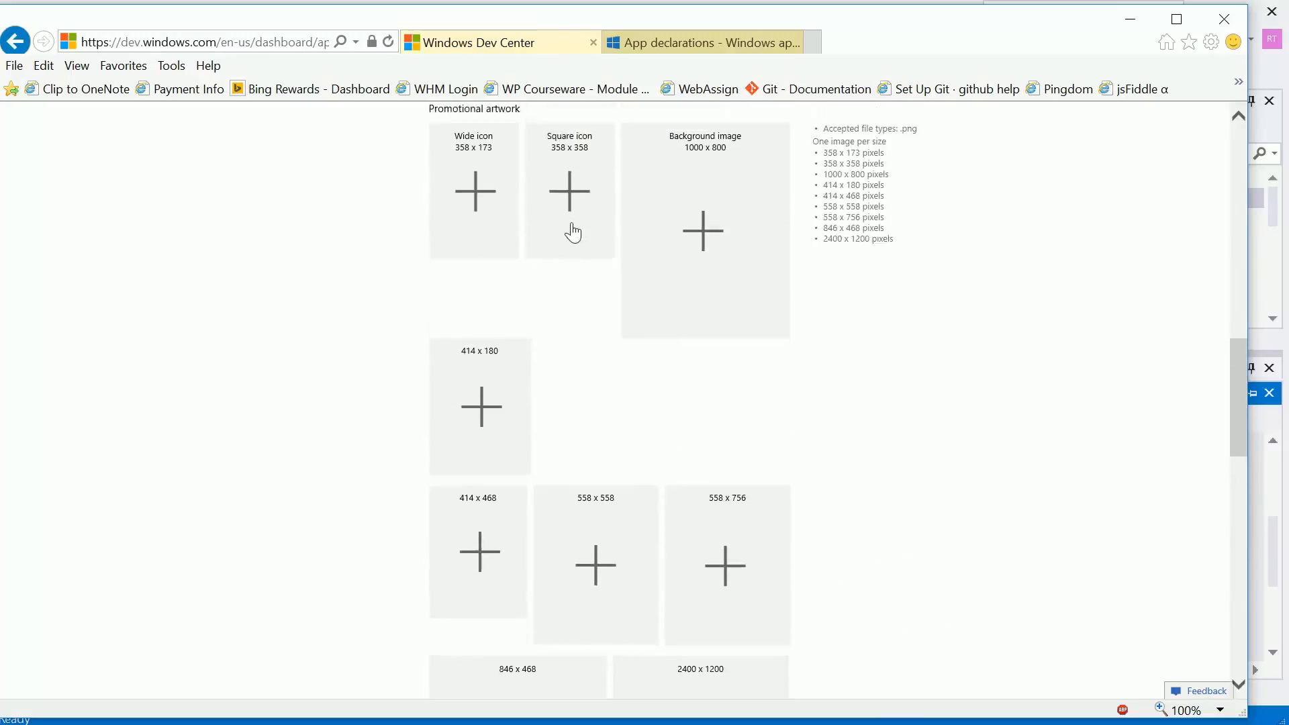
scroll(572, 235, up, 8)
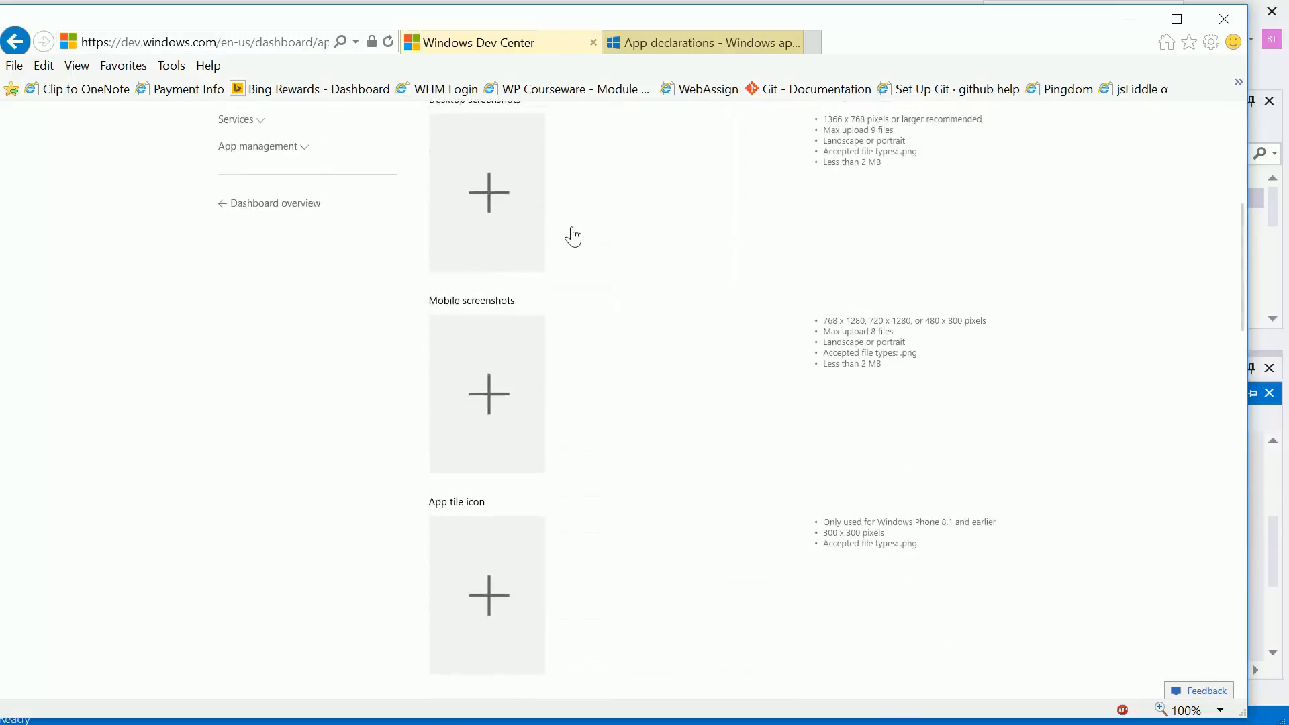
Step: Enter "Play built in sounds" as the first app feature in the English description
scroll(572, 235, down, 3)
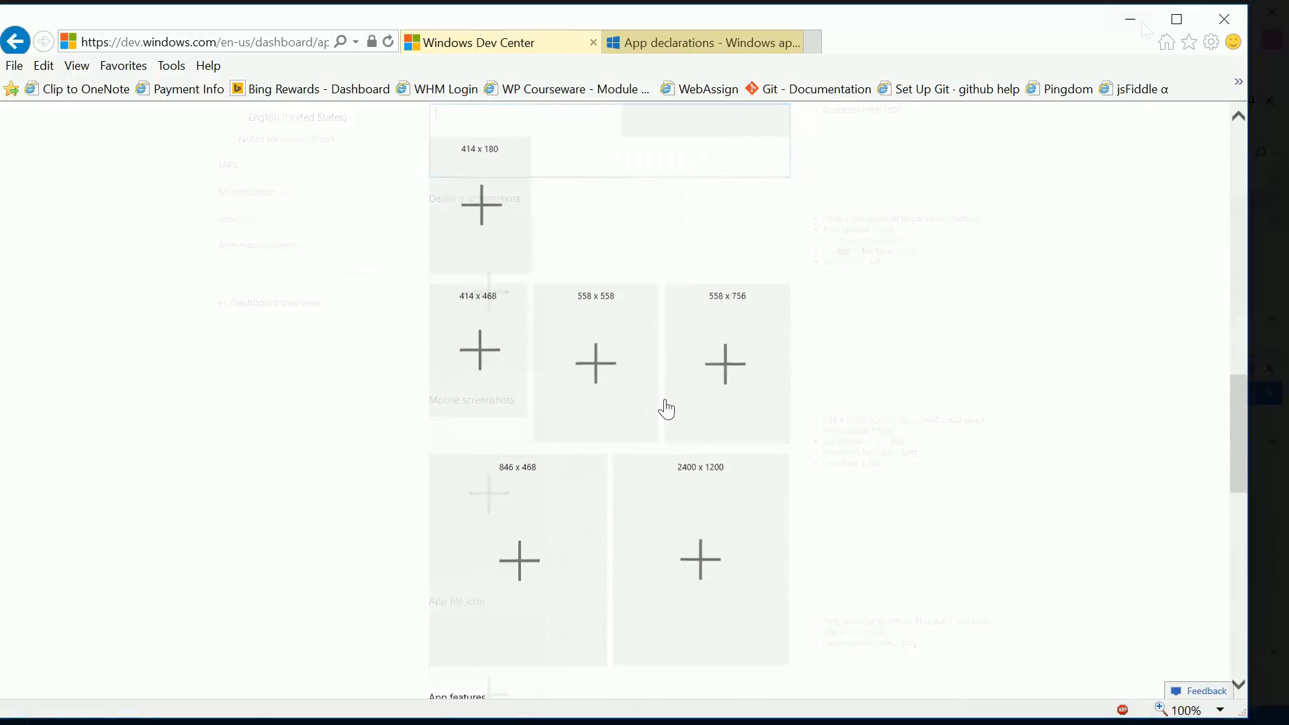
scroll(664, 408, down, 5)
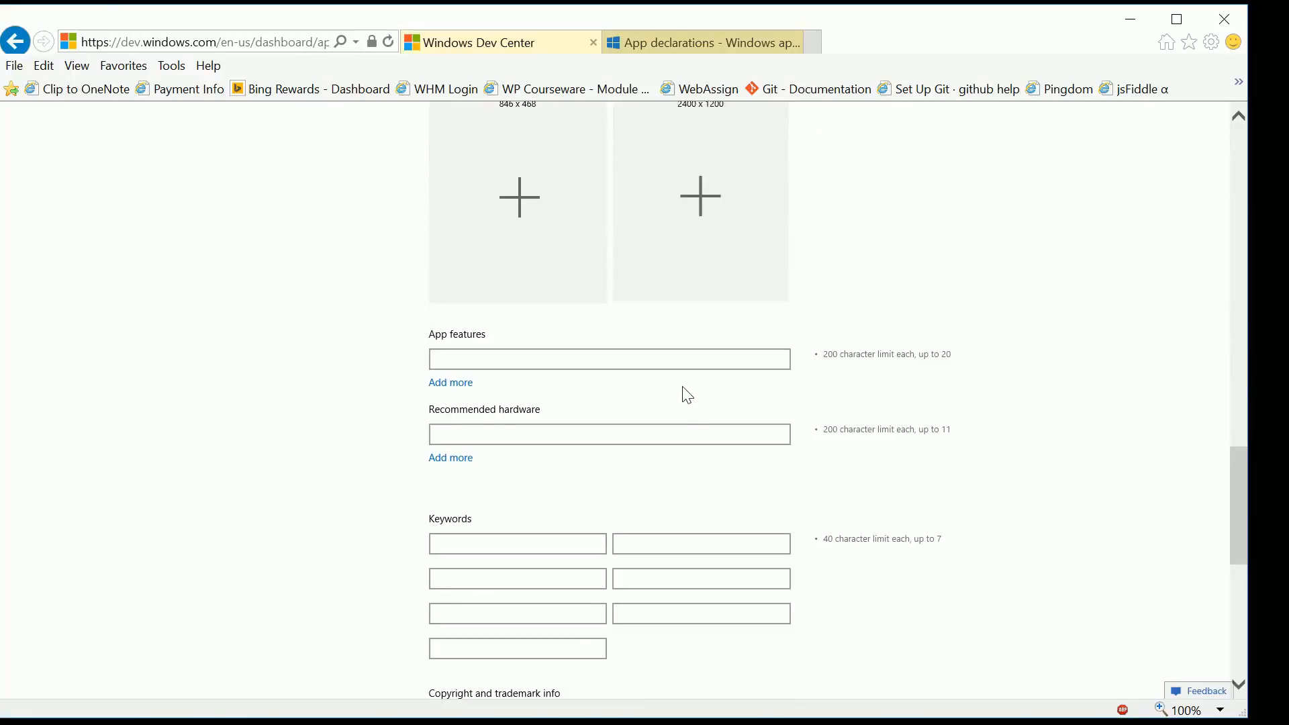
click(577, 359)
text(Play buit)
key(BackSpace)
text(lt in sounds)
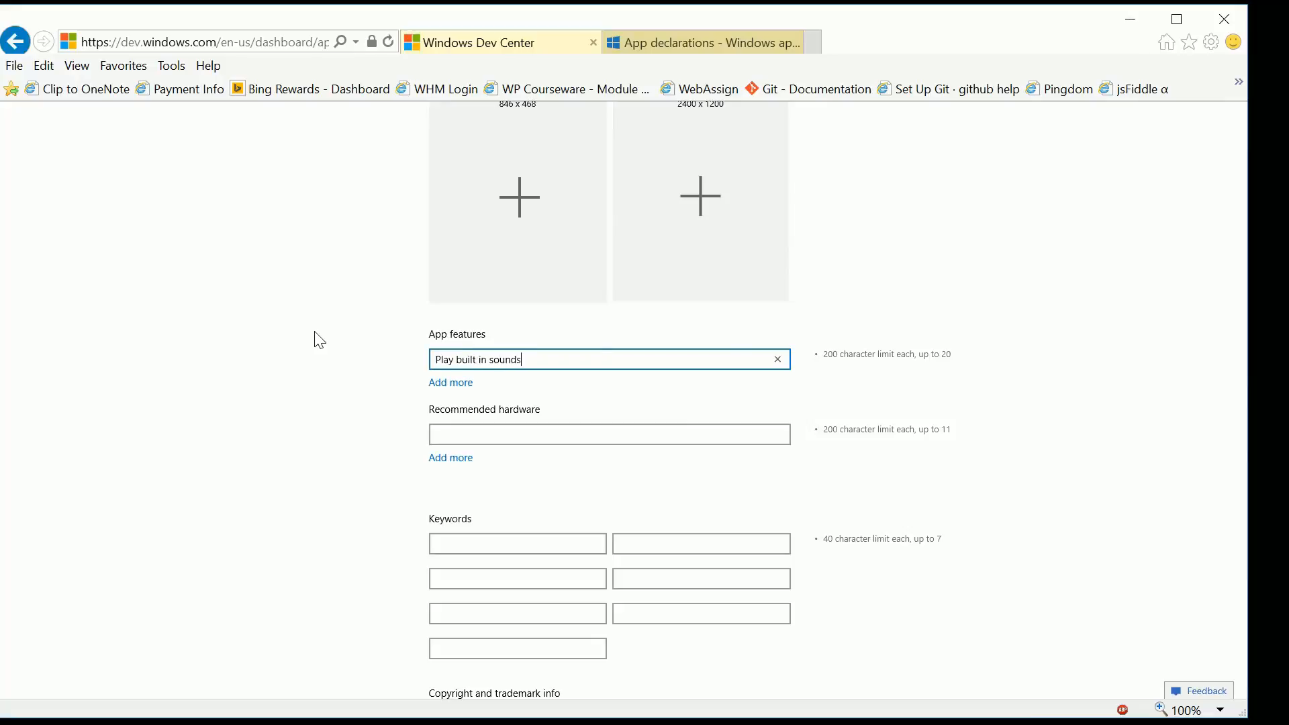
Step: Add a second app feature reading "Drag and drop your custom sounds to play them"
click(444, 382)
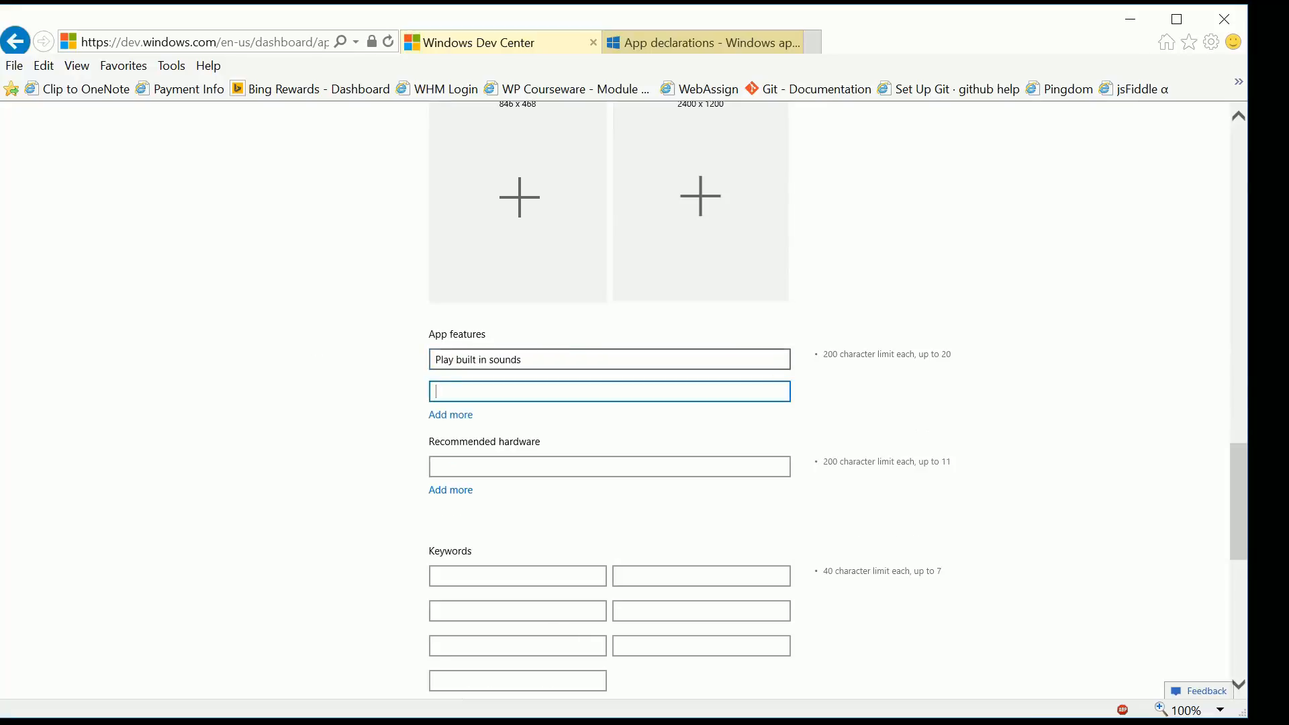
text(Drag and dro)
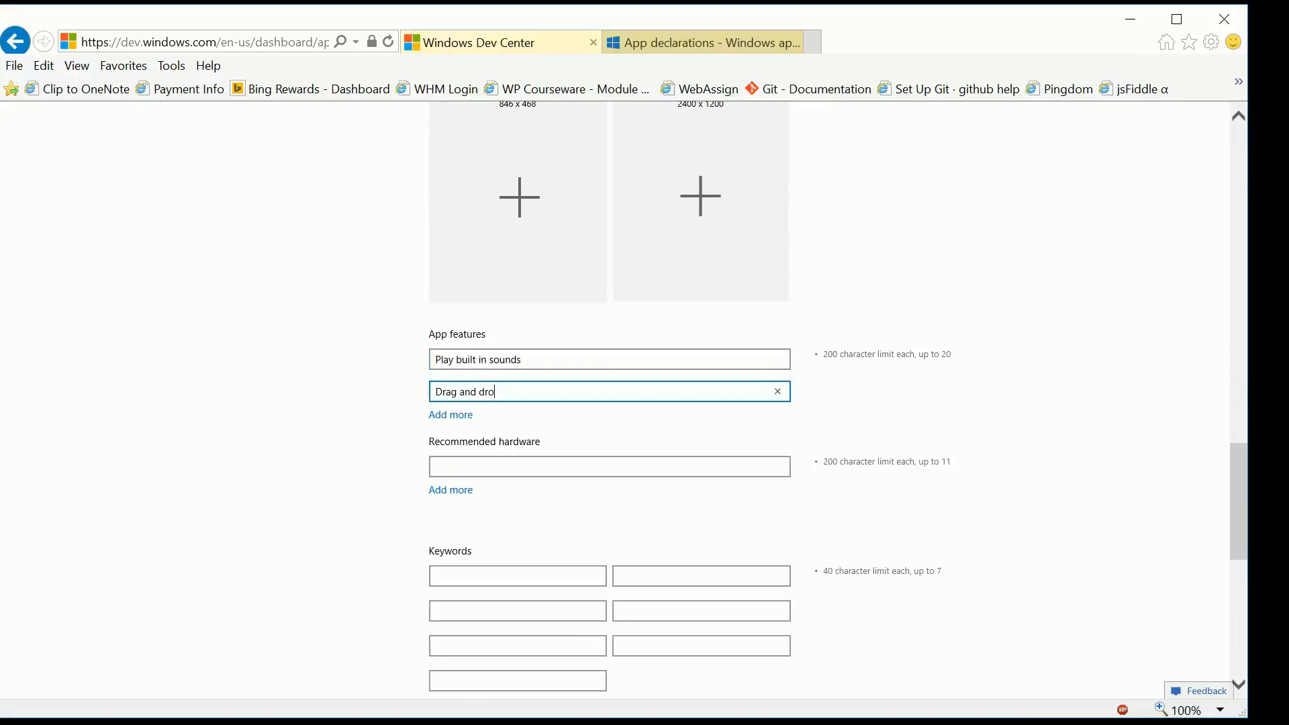
text(p your )
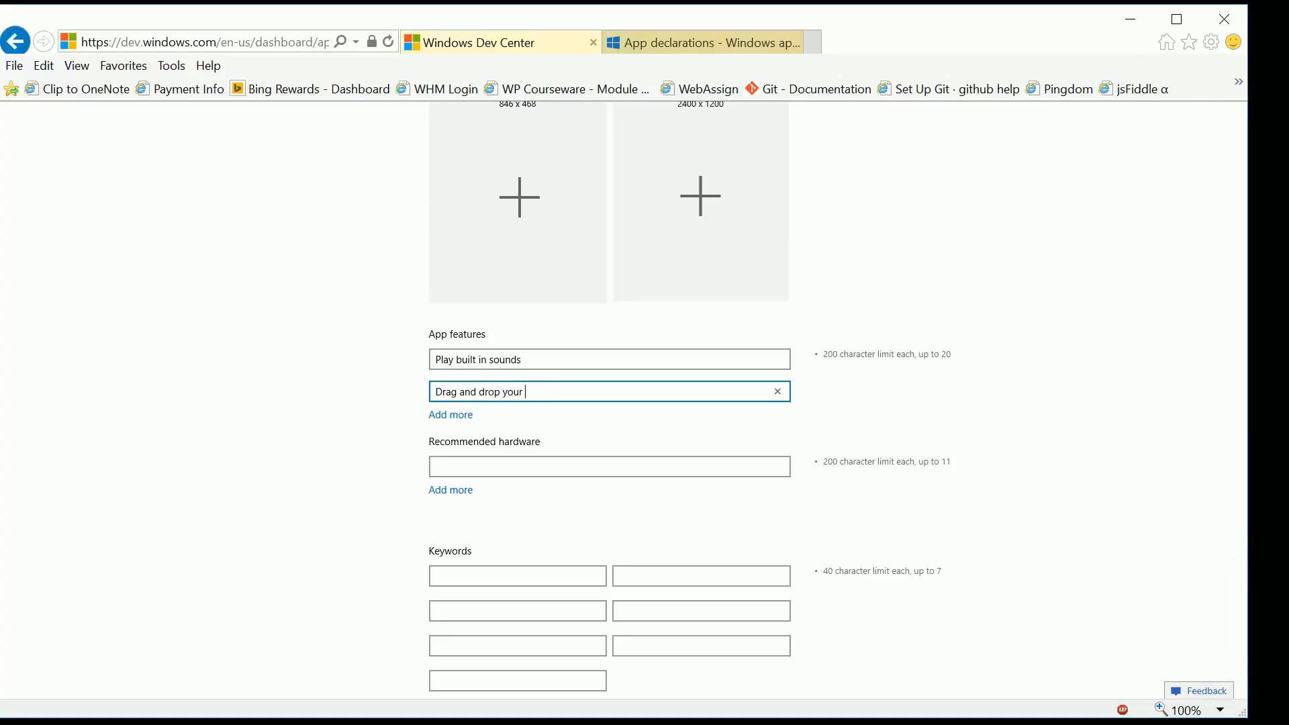
text(custom sounds int)
key(BackSpace)
key(BackSpace)
text(to play them)
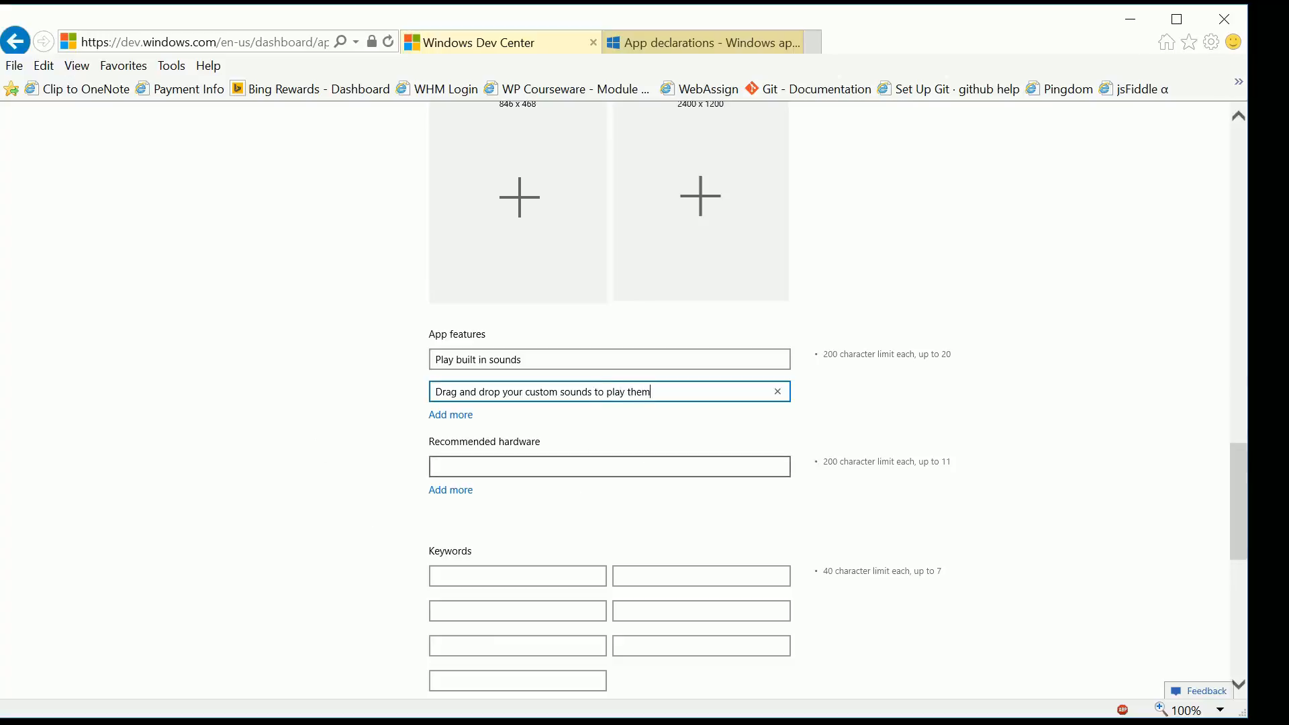
click(442, 405)
key(Tab)
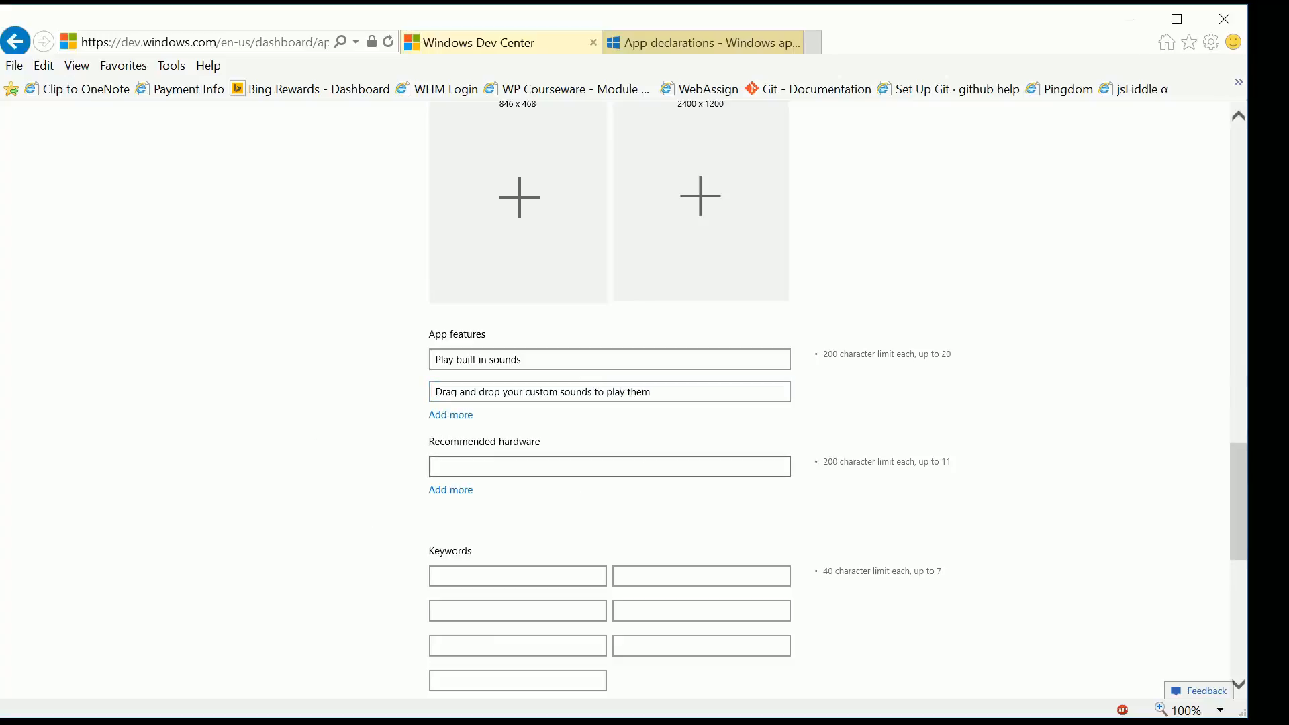
Step: Enter the keywords "sound", "board", "mp3" and "wav" for the app
scroll(416, 424, down, 3)
click(517, 396)
text(sound)
key(Tab)
text(board)
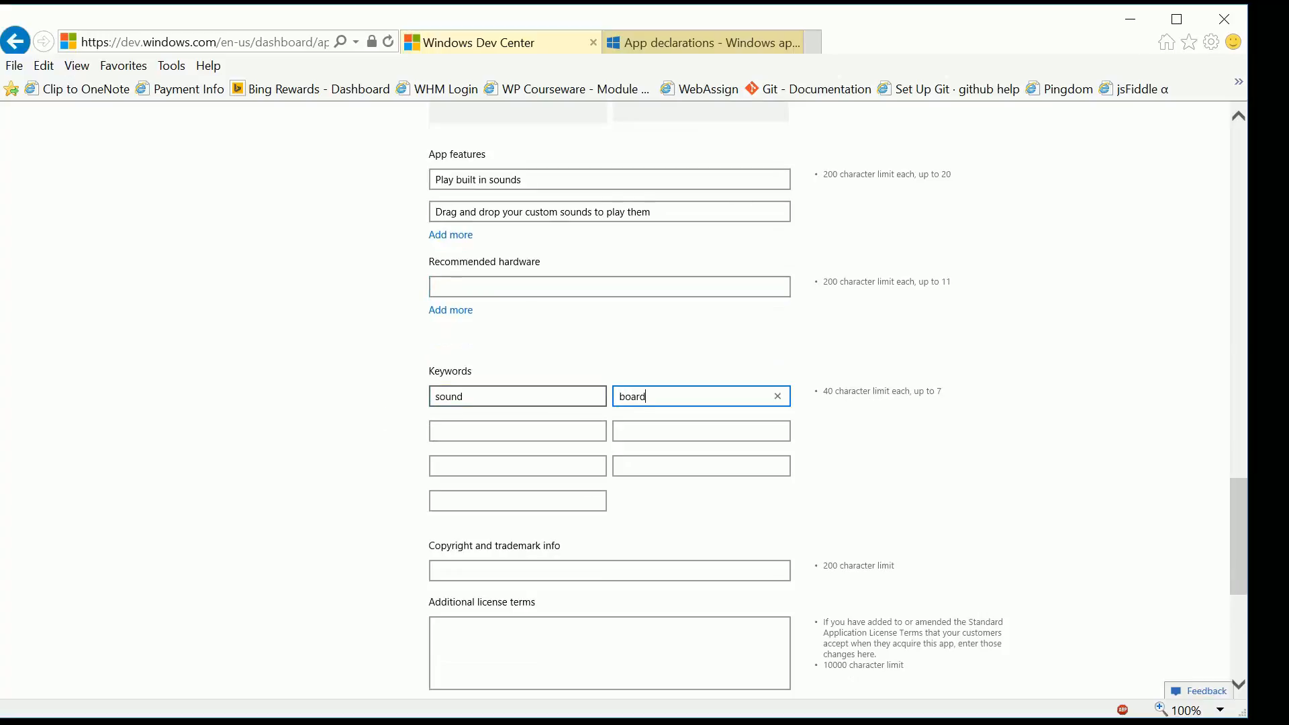
key(Tab)
text(mp3)
key(Tab)
text(wav)
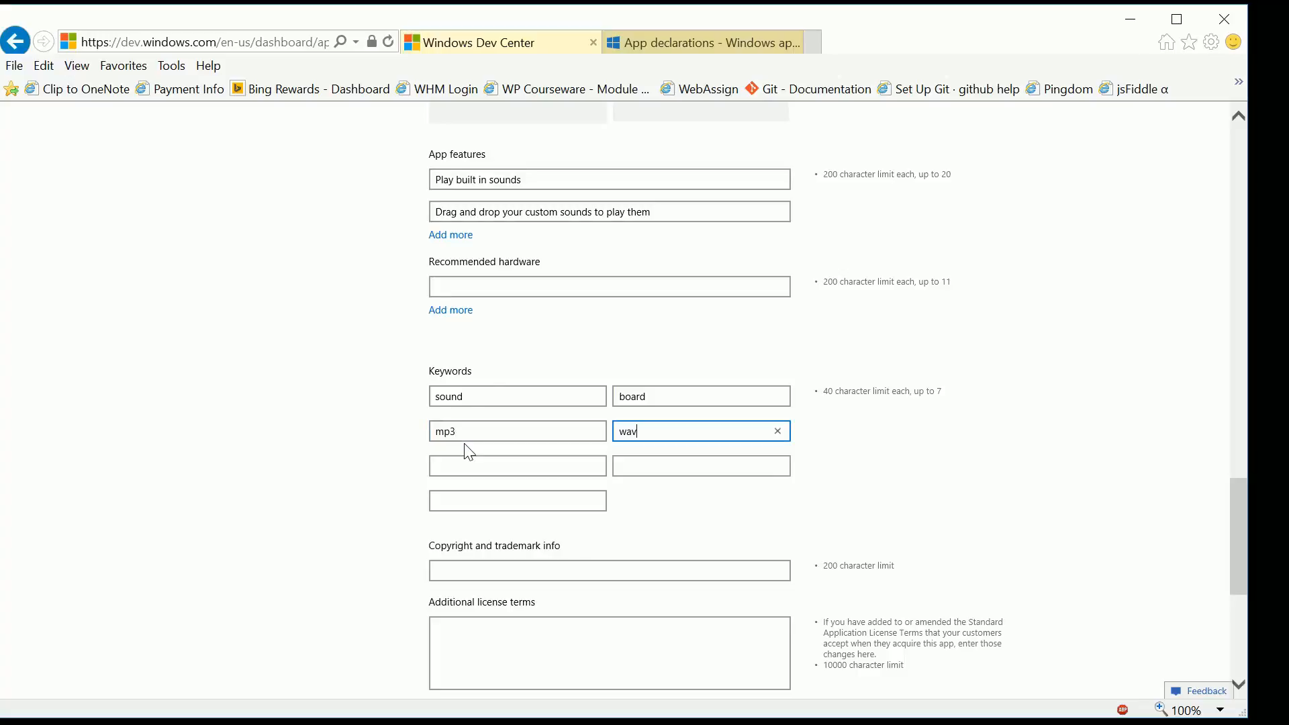
Step: Set the copyright and trademark info to "Copyright 2015" followed by the author's full name, and save the description
scroll(465, 516, down, 1)
click(444, 481)
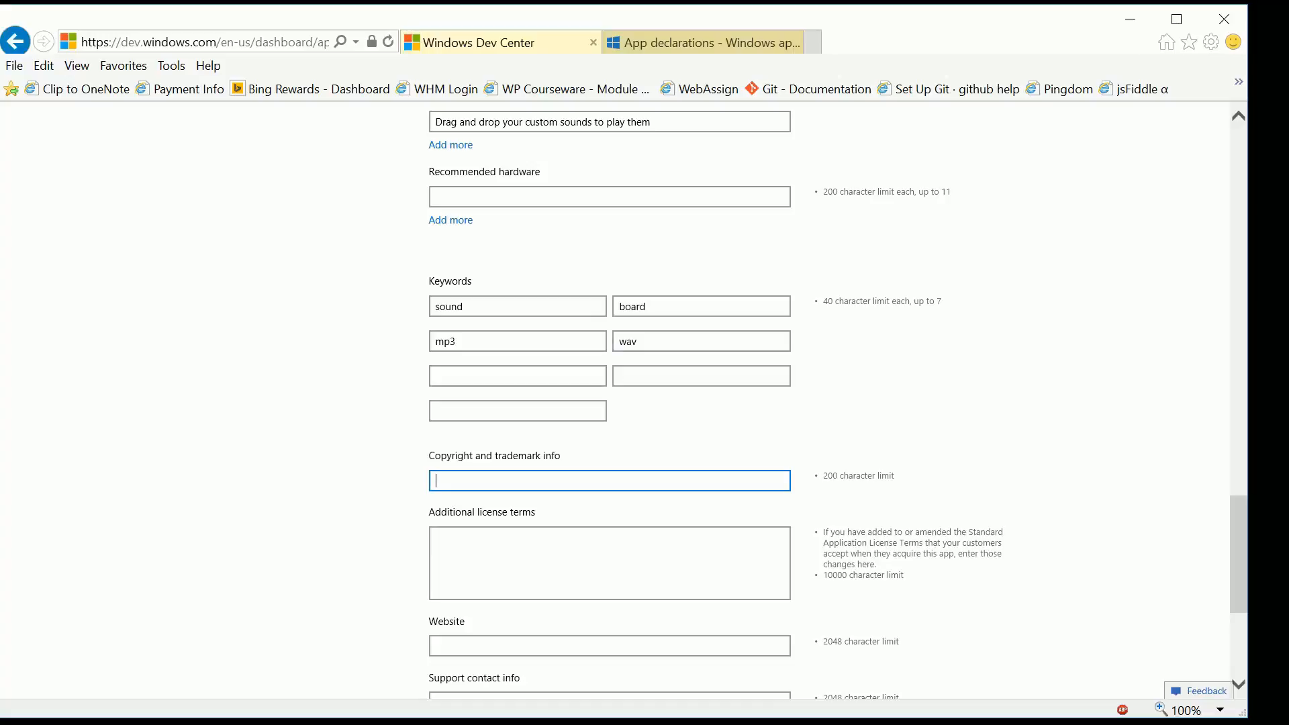
text(Copyright 2015)
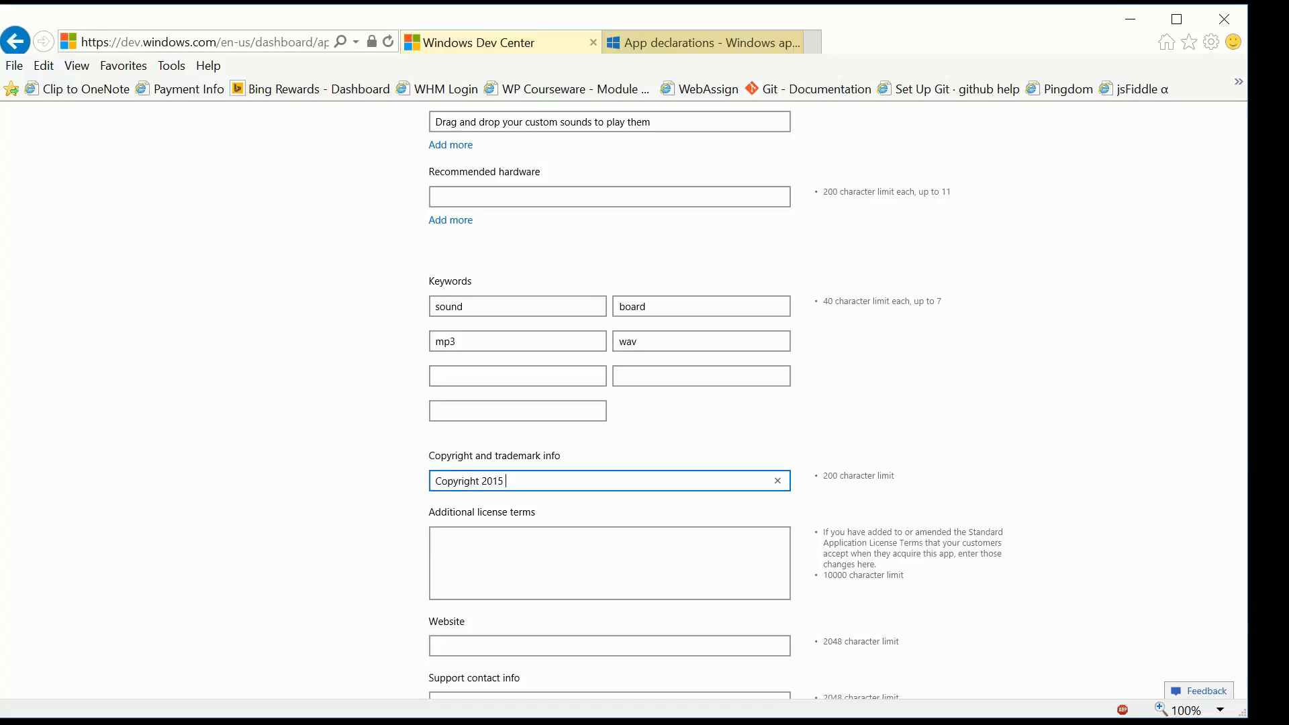
text( Bob Tabor)
key(Tab)
scroll(456, 510, down, 3)
click(463, 473)
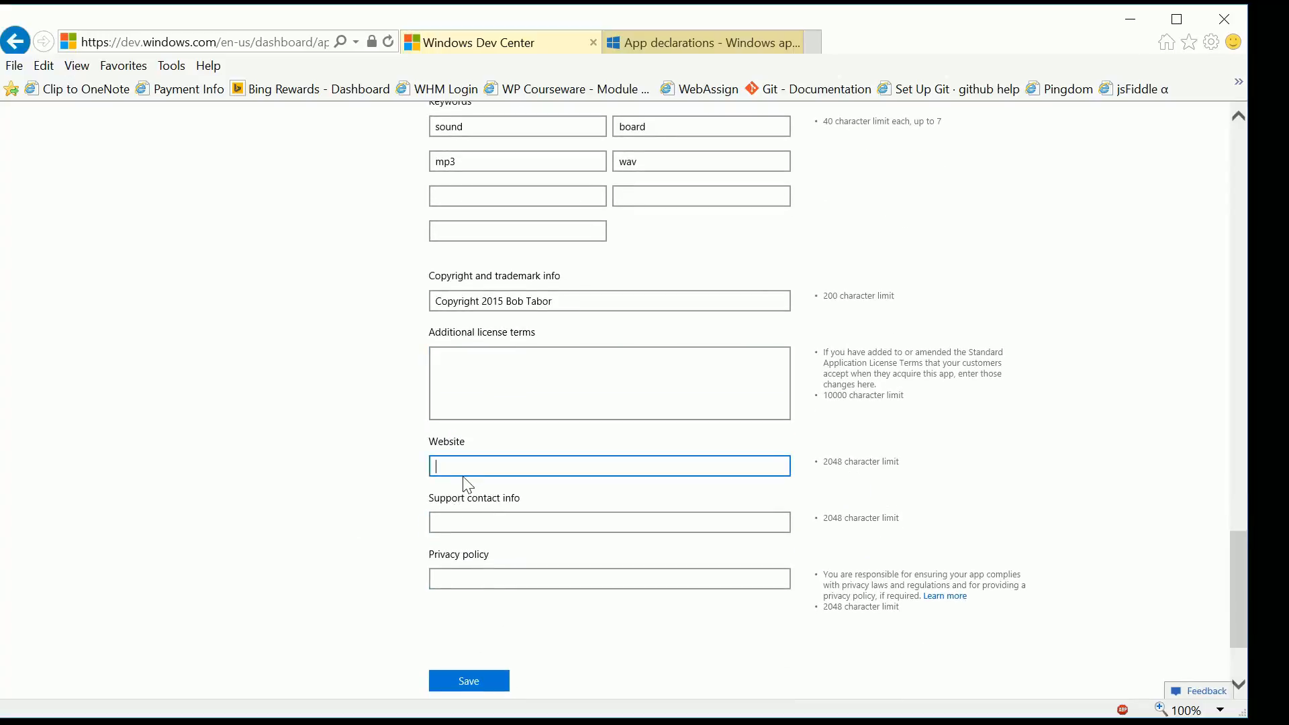
scroll(457, 537, down, 2)
click(465, 590)
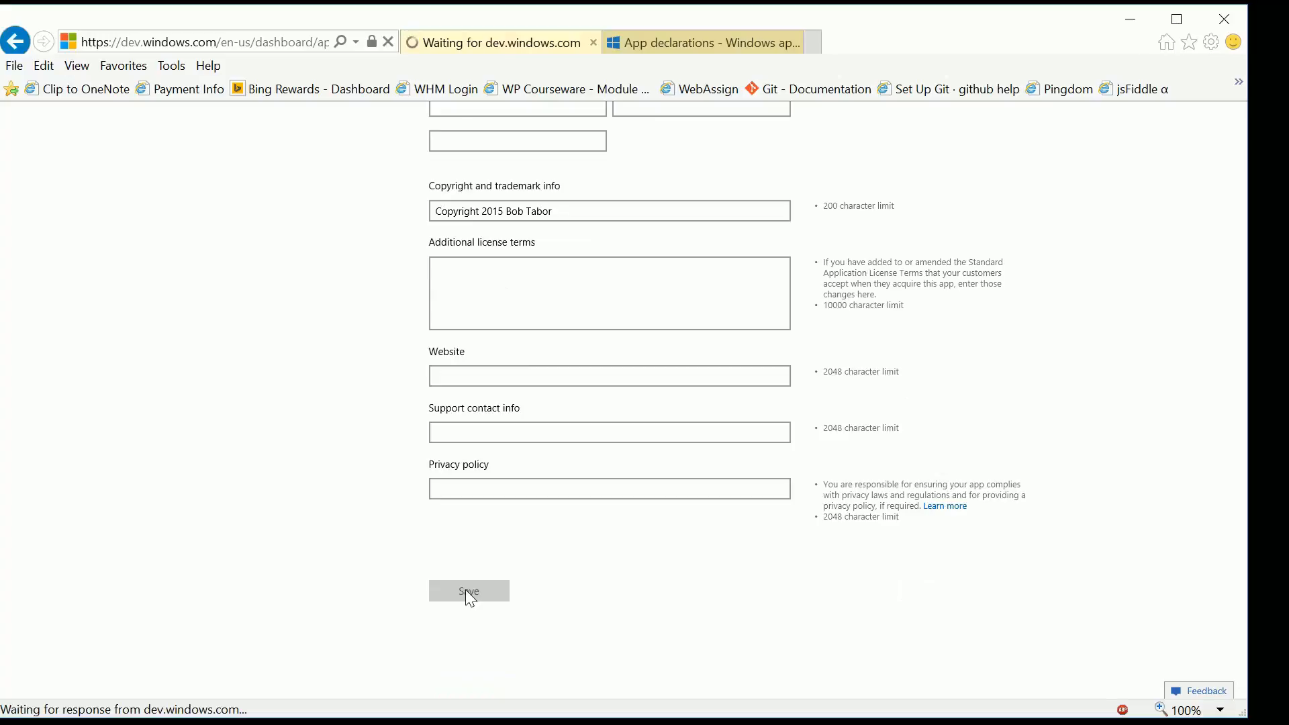
Step: Open the submission's Notes for certification and enter "Drag and drop an MP3 or WAV file from the desktop"
scroll(1102, 460, down, 3)
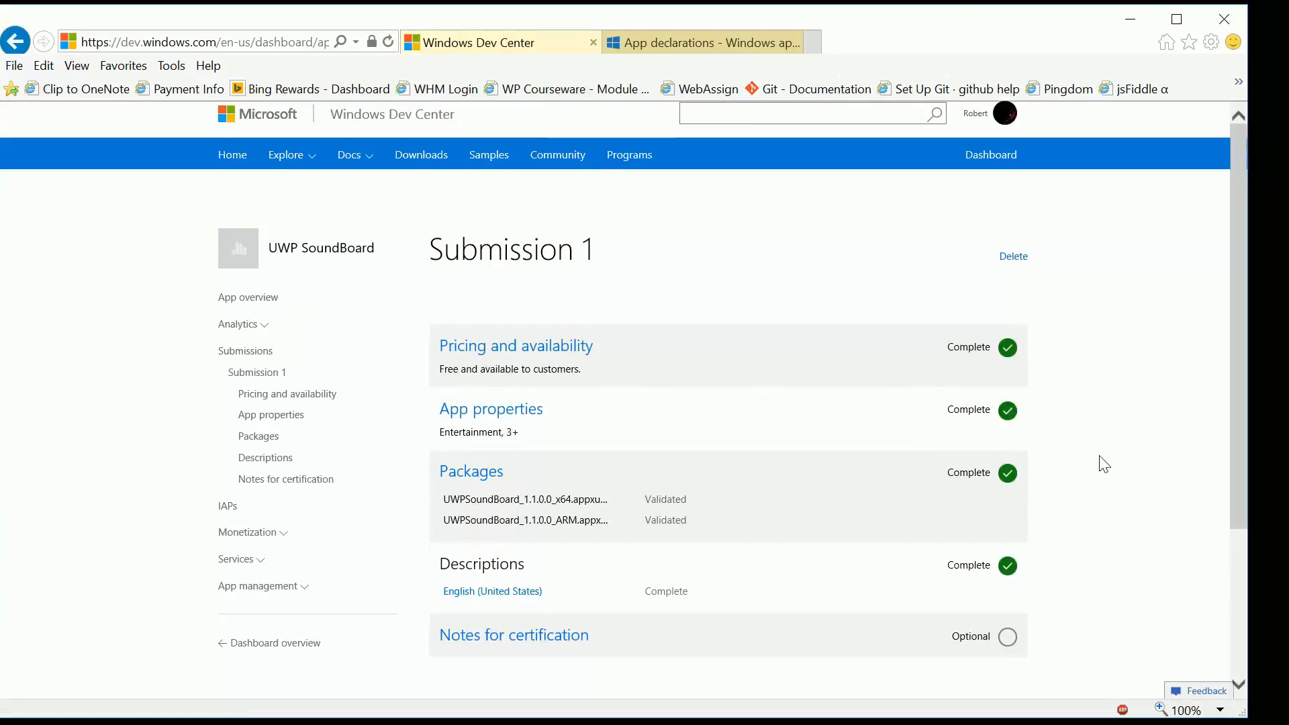
click(569, 465)
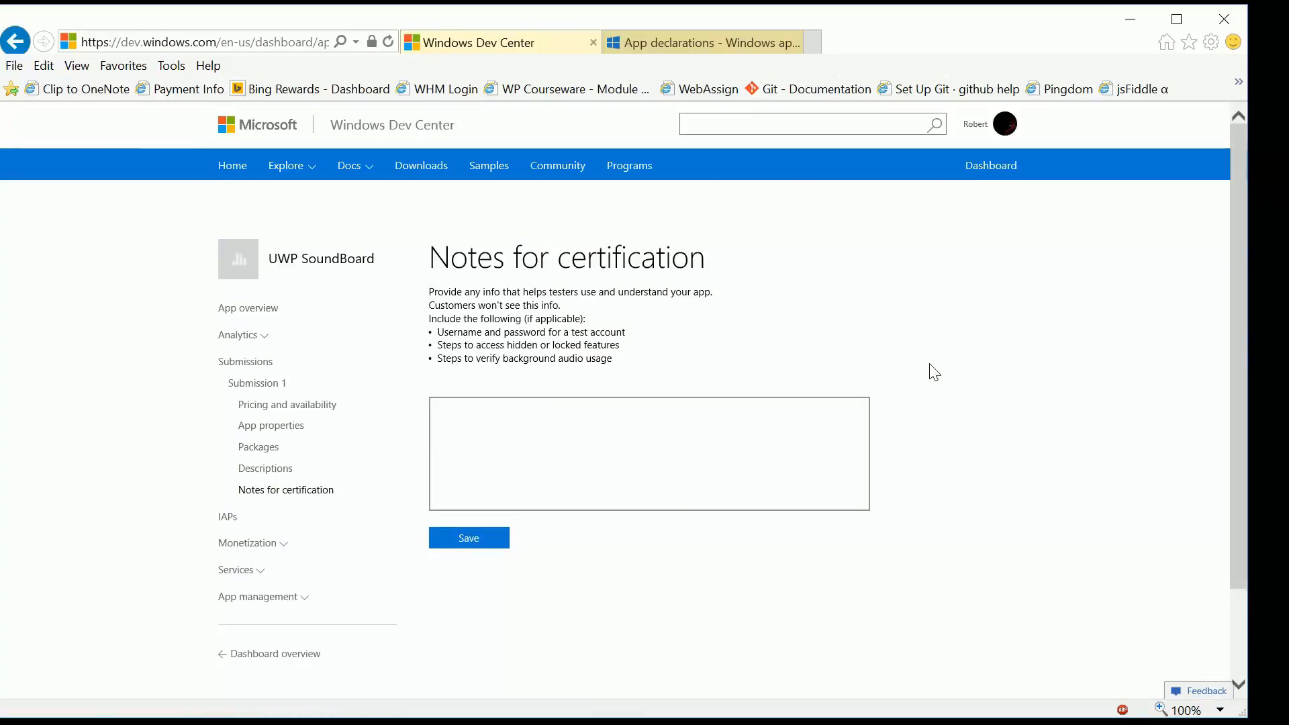
click(604, 453)
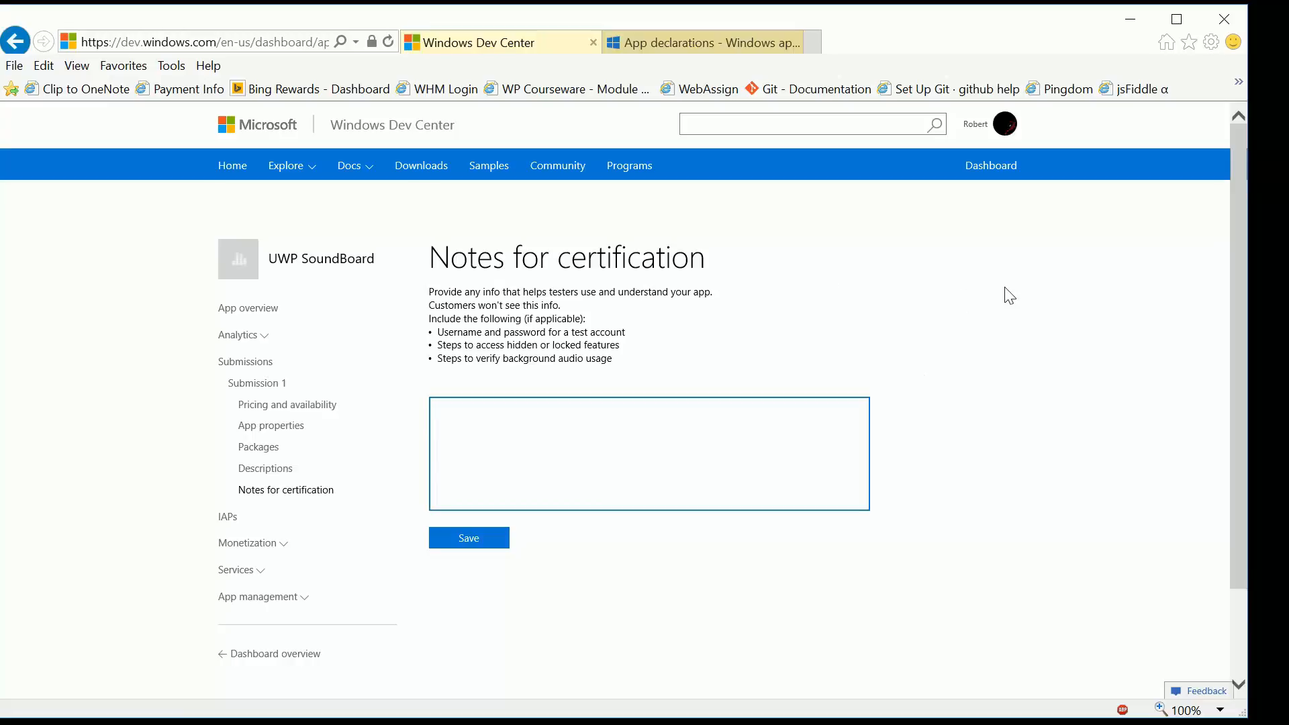
text(Drag and drop an MP3 )
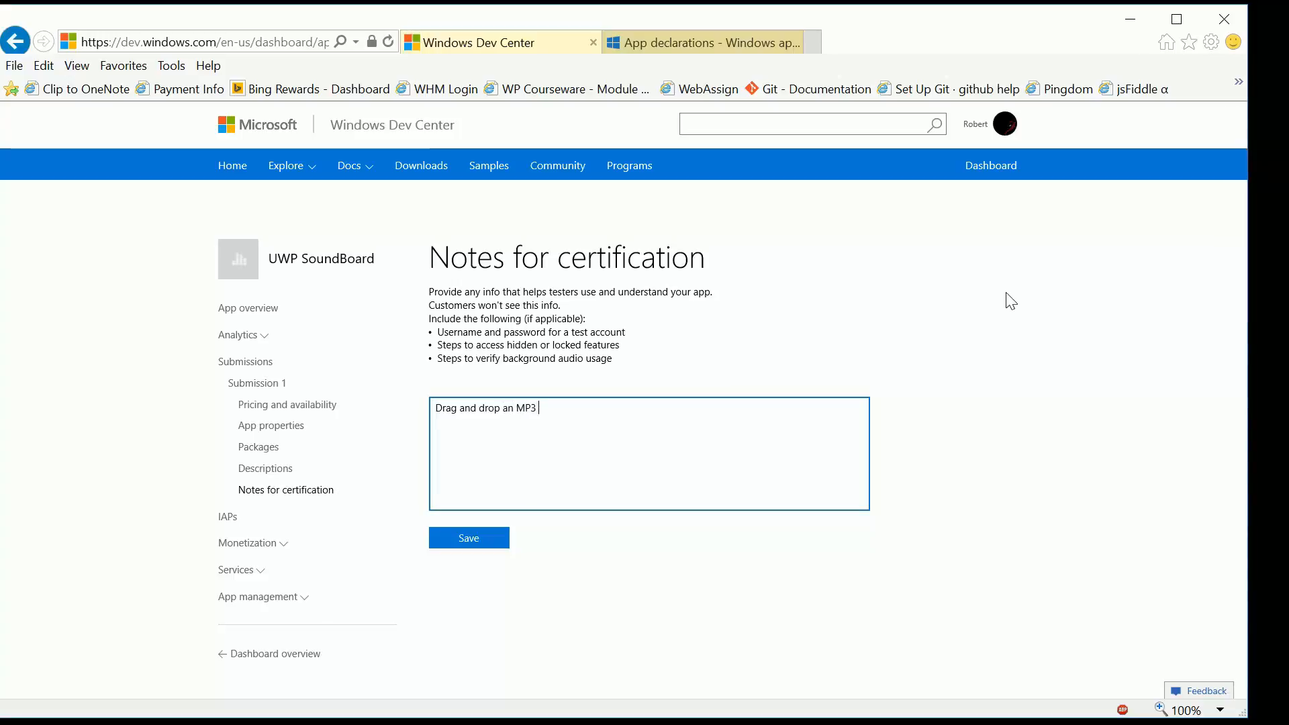
text(or WAV file from the desk)
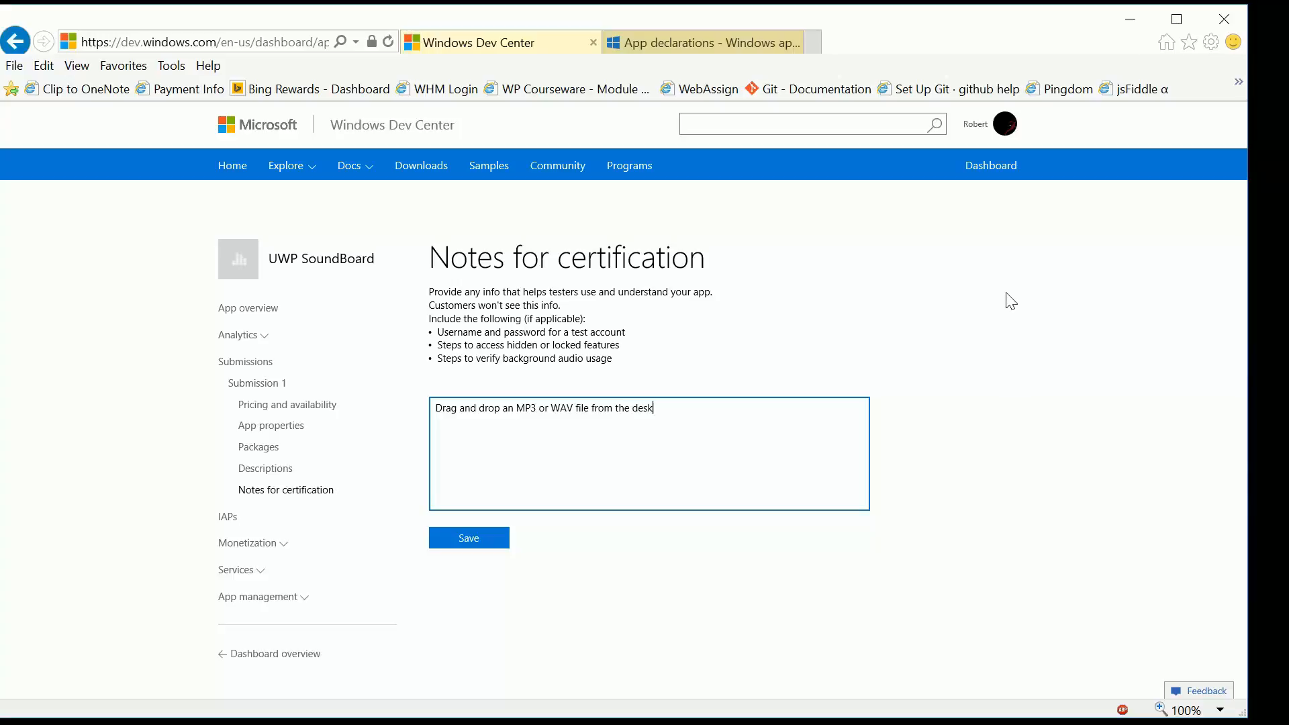
text(topFor)
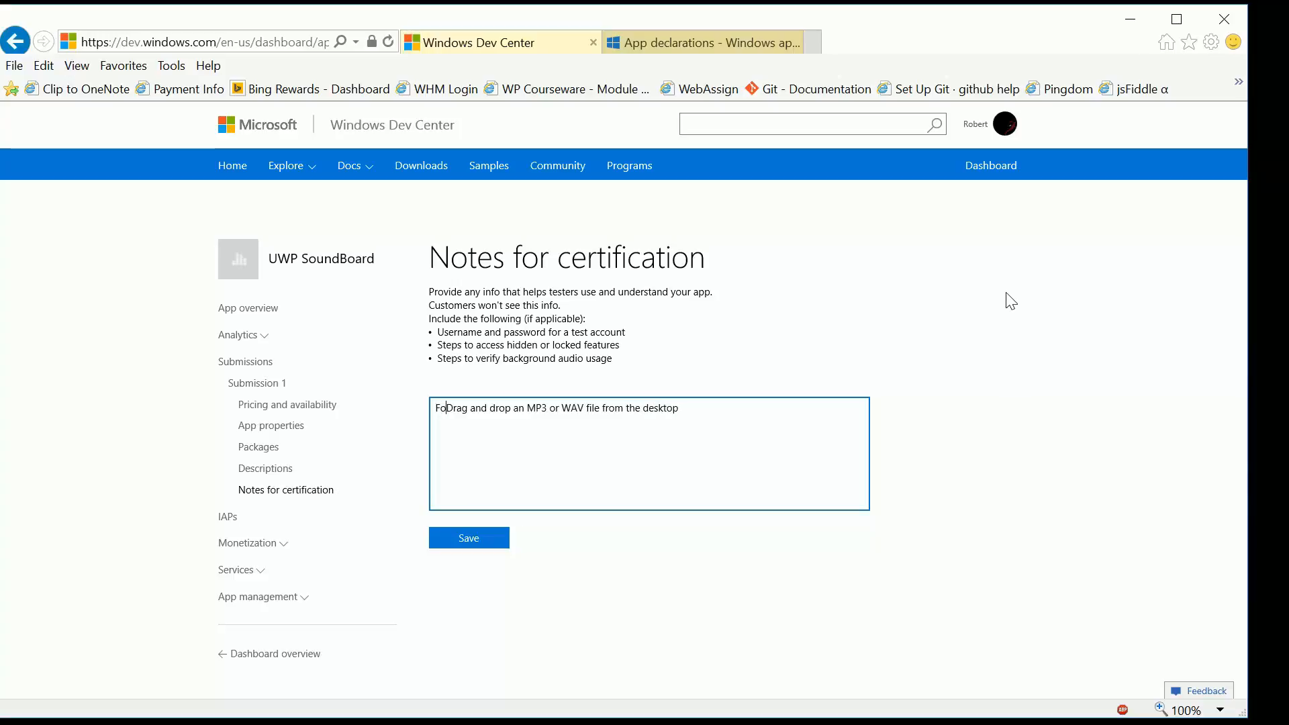
key(BackSpace)
key(BackSpace)
key(BackSpace)
key(BackSpace)
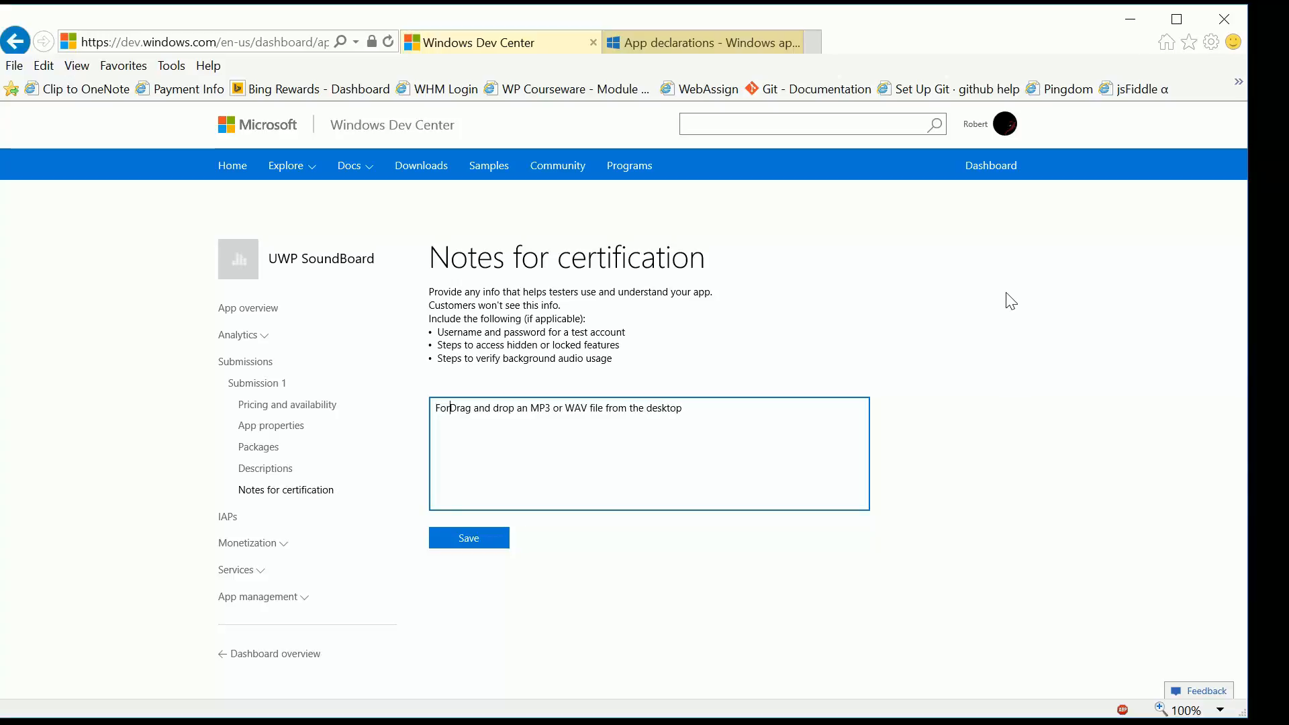
Step: Reword the certification note to "supports drag and drop ... drag an MP3 or WAV file from the desktop"
text(supports)
key(Delete)
text(d)
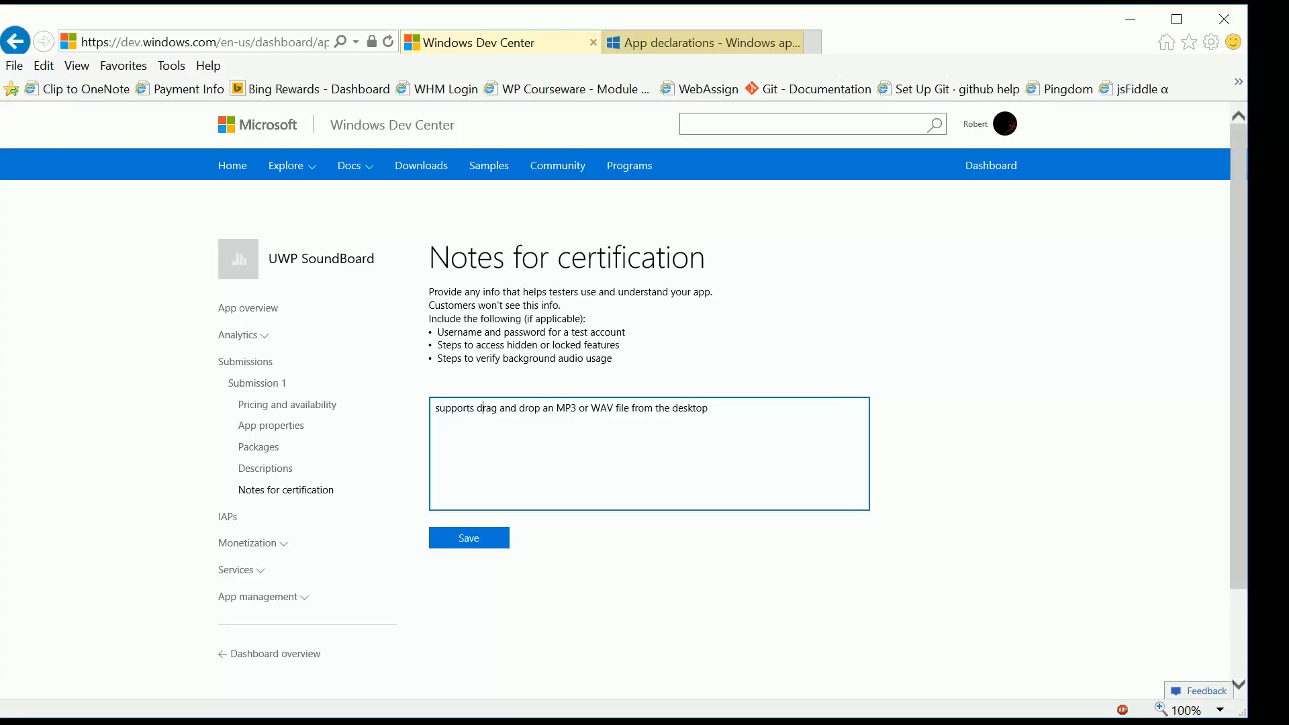
key(BackSpace)
key(BackSpace)
text(.)
key(Delete)
text(.. drag an)
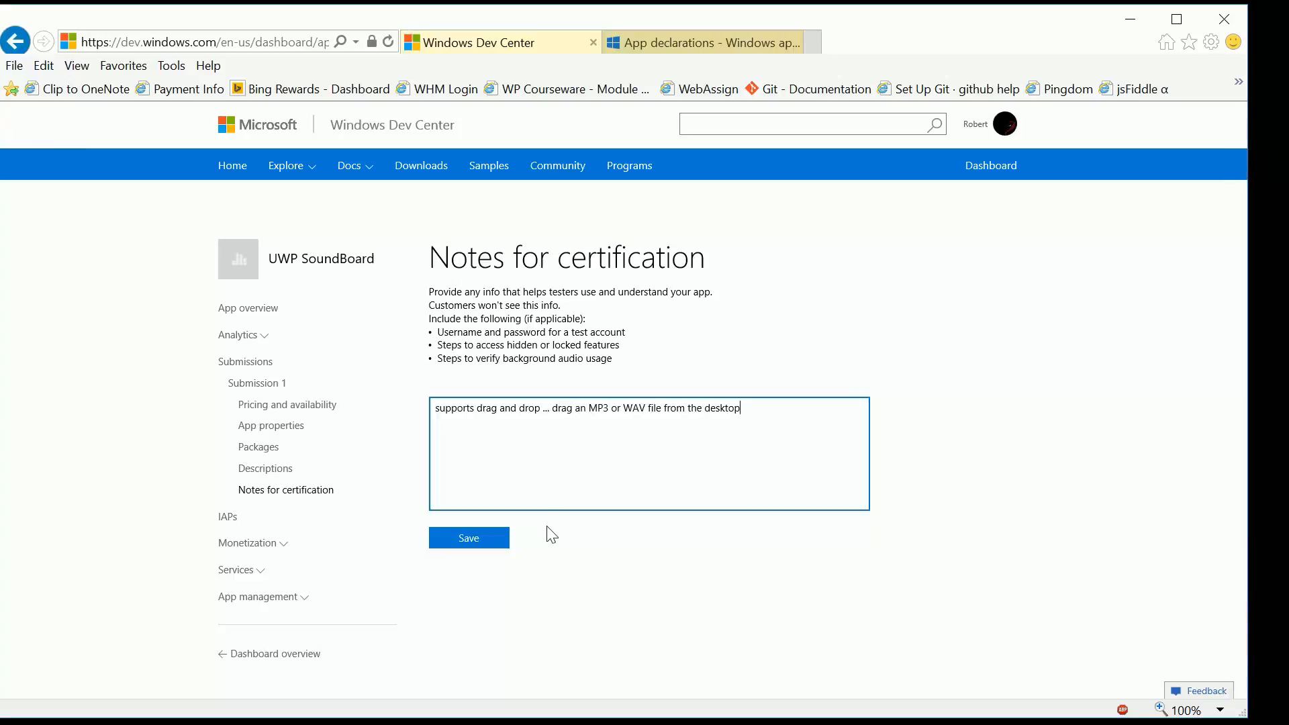
Step: Capitalize "Supports" in the certification note, append "to the SoundBoard to hear it play." and save the notes
click(435, 408)
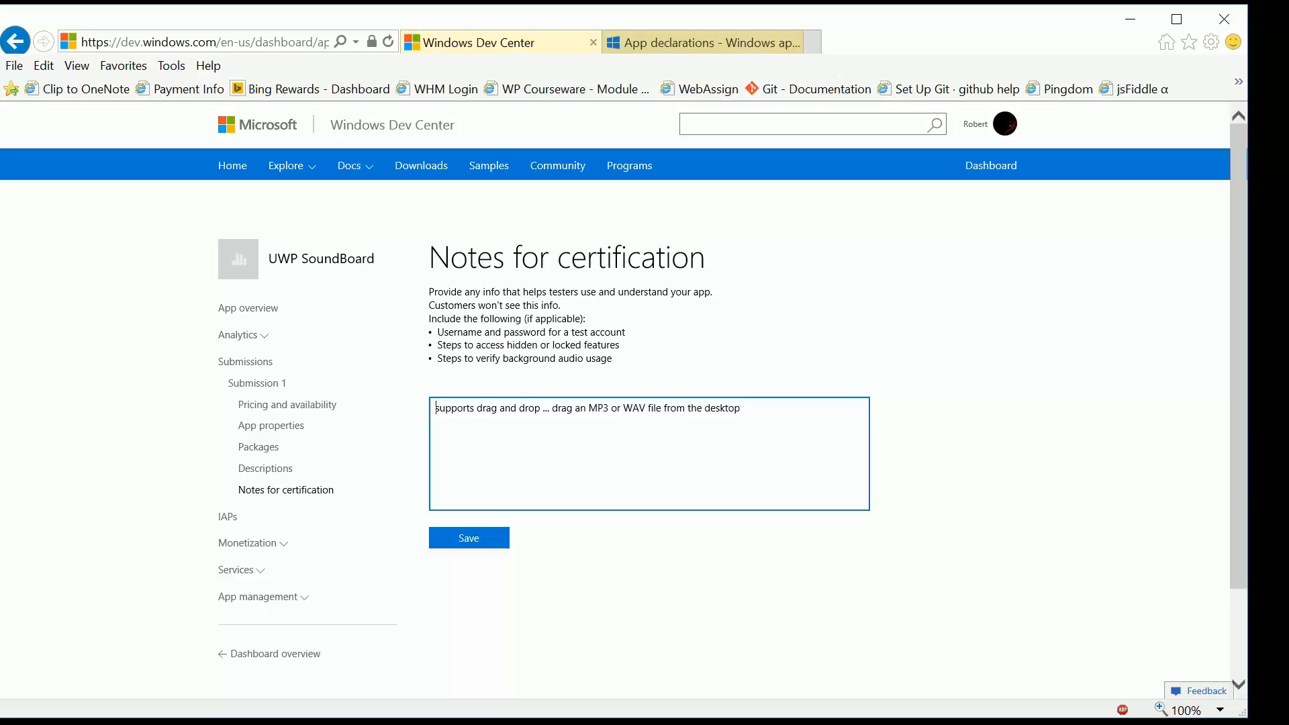
text(S)
key(Delete)
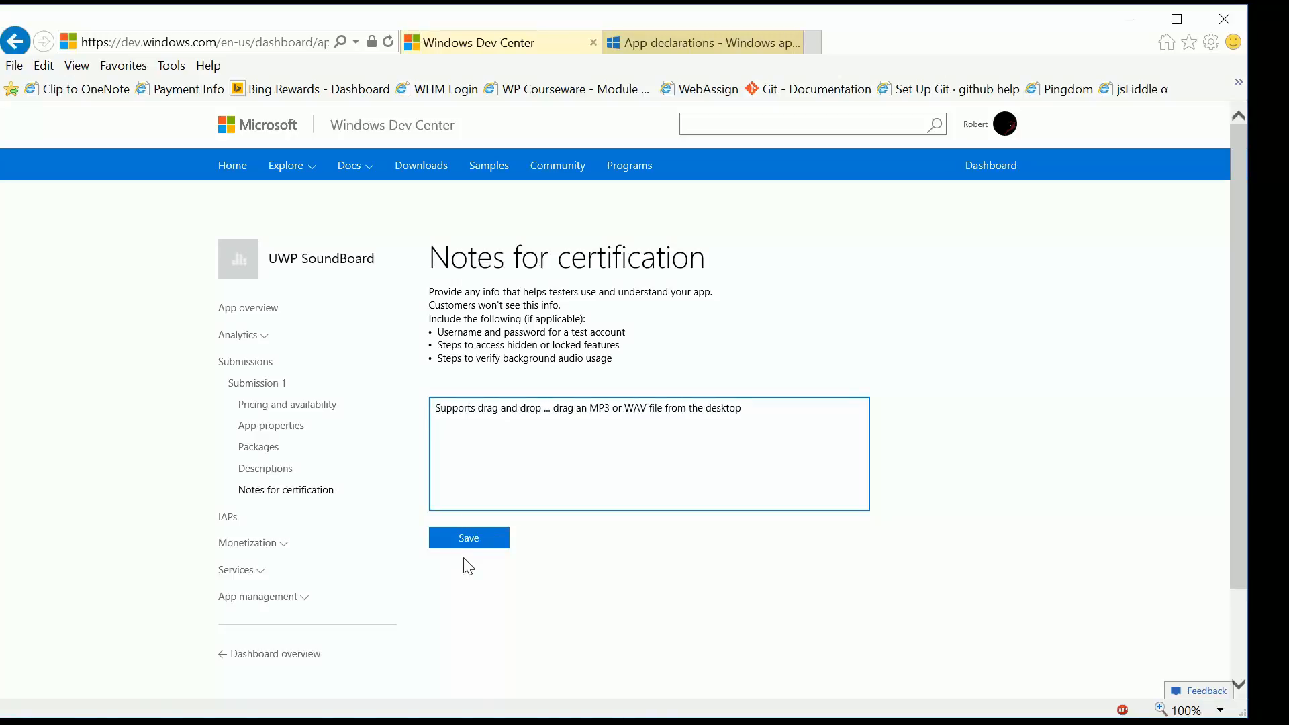
text(to the )
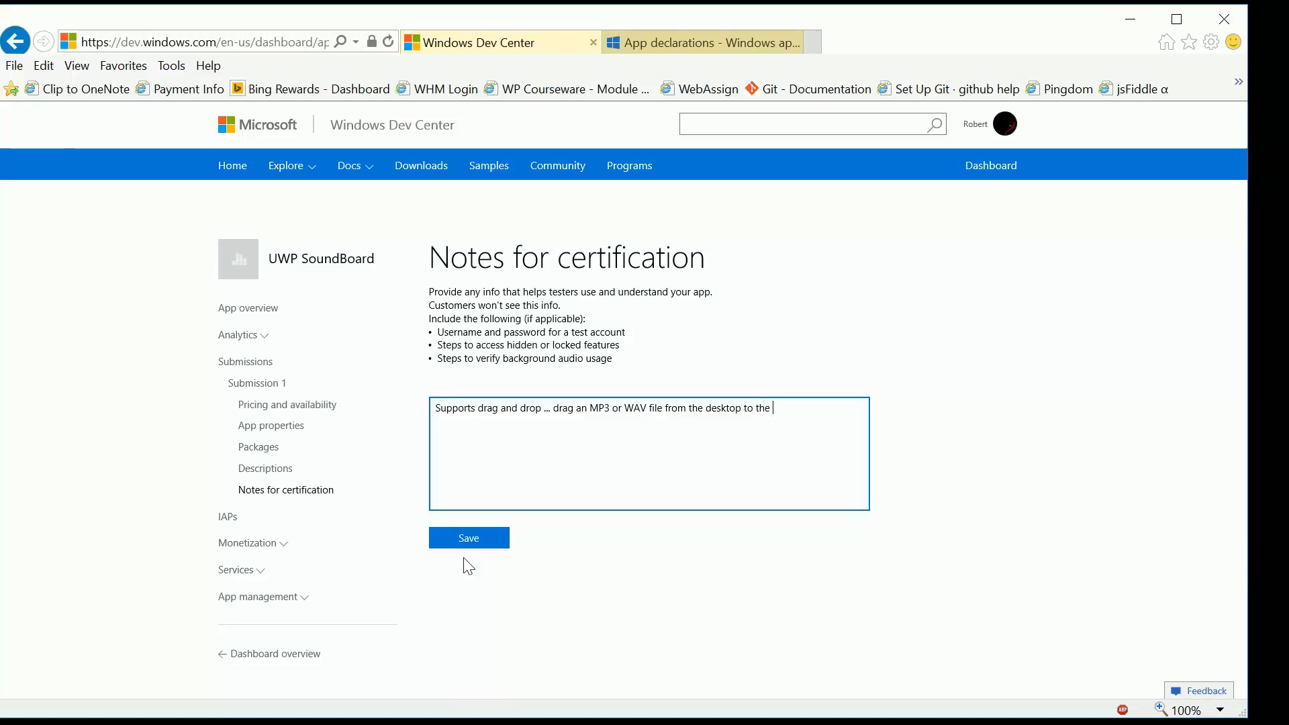
text(SoundBaor)
key(BackSpace)
key(BackSpace)
text(oard.)
key(BackSpace)
text(to hear it play.)
click(459, 547)
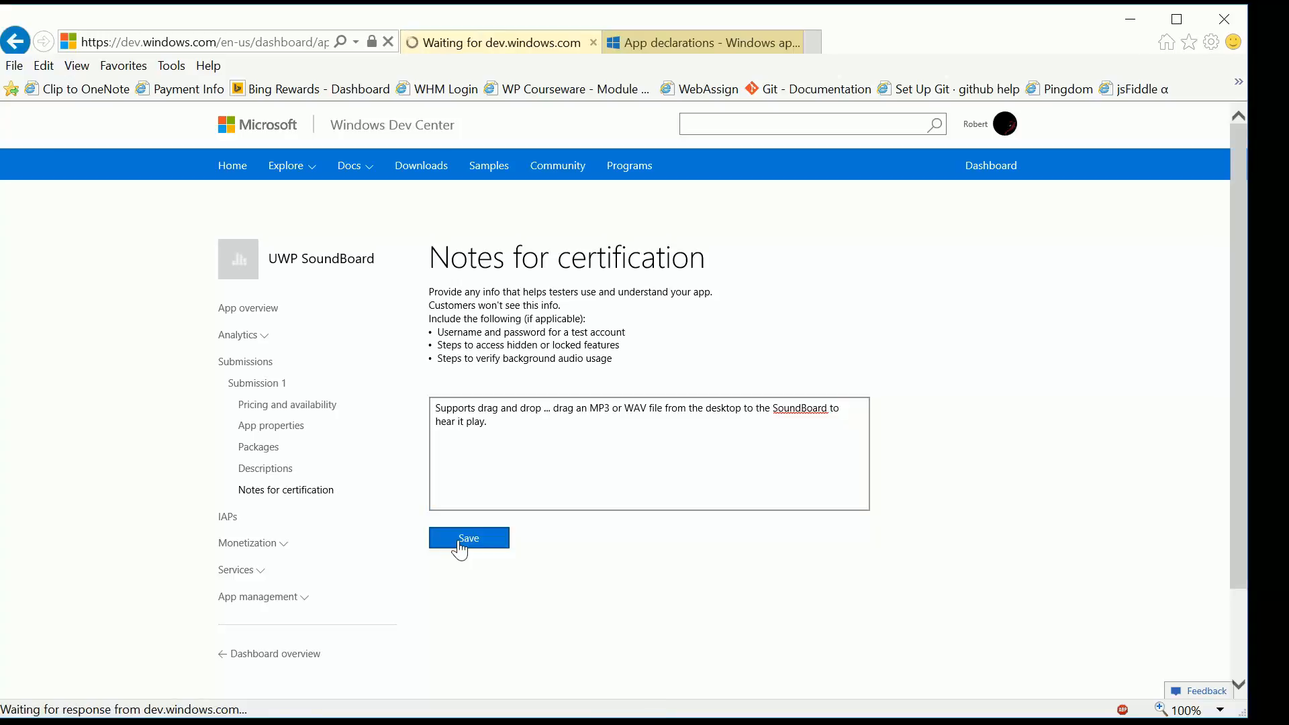
Step: Submit the completed UWP SoundBoard submission to the Store
scroll(497, 505, down, 3)
click(483, 524)
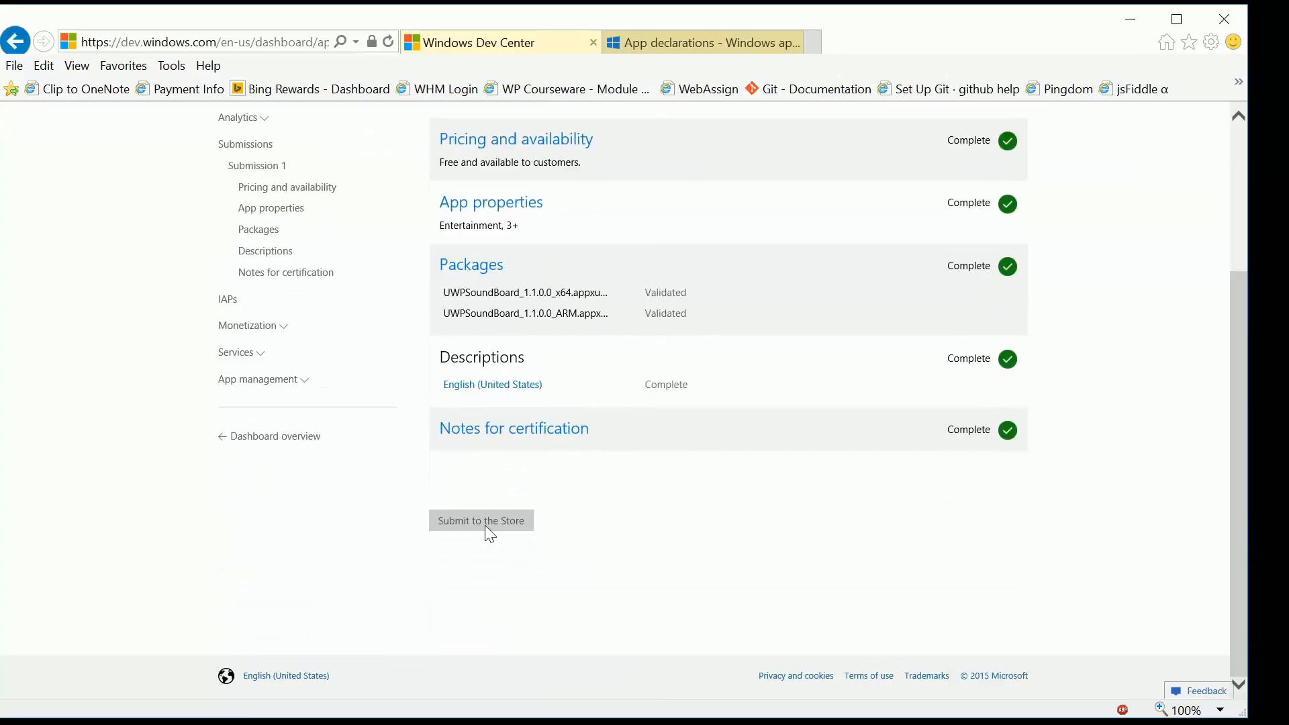